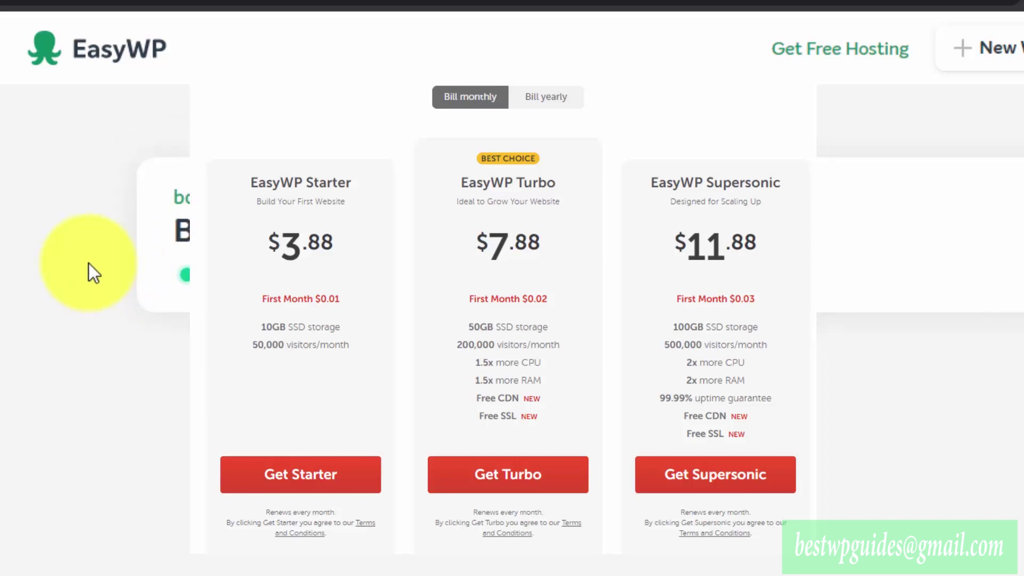
- Open the Bonzour website's details, load bonzour.website to check its connection security, and return to the EasyWP dashboard
left_click(40, 272)
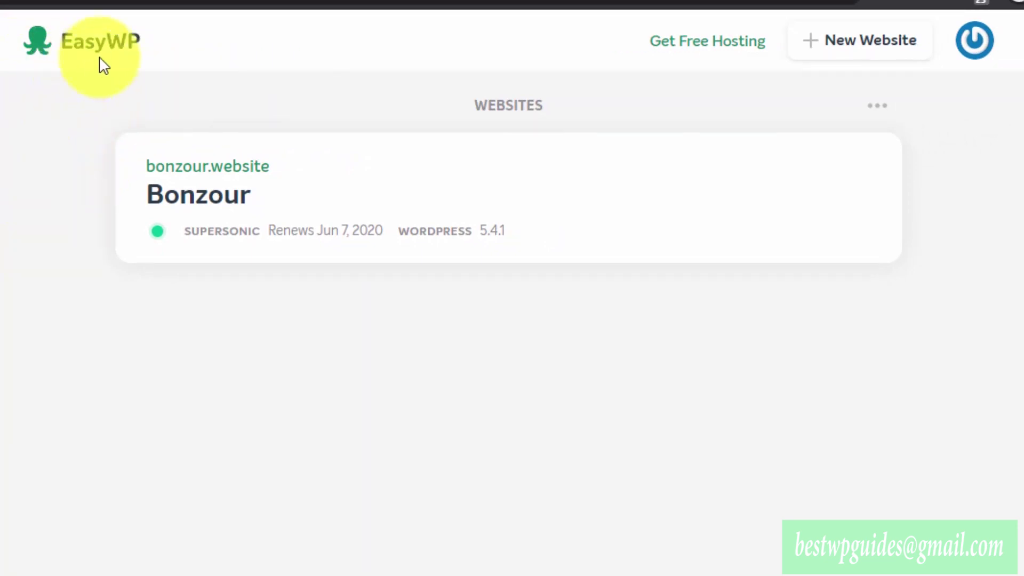
left_click(337, 193)
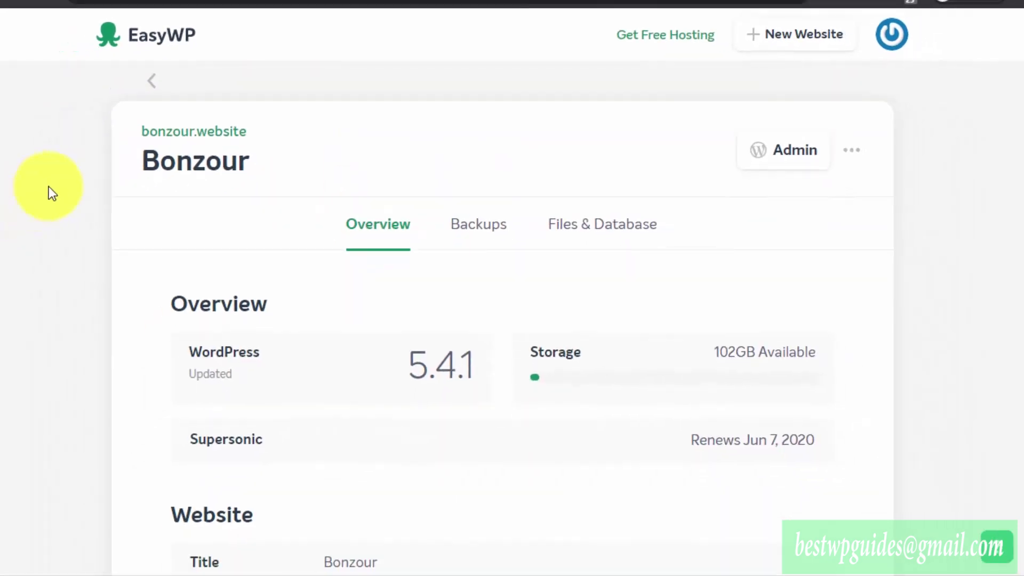
left_click(196, 132)
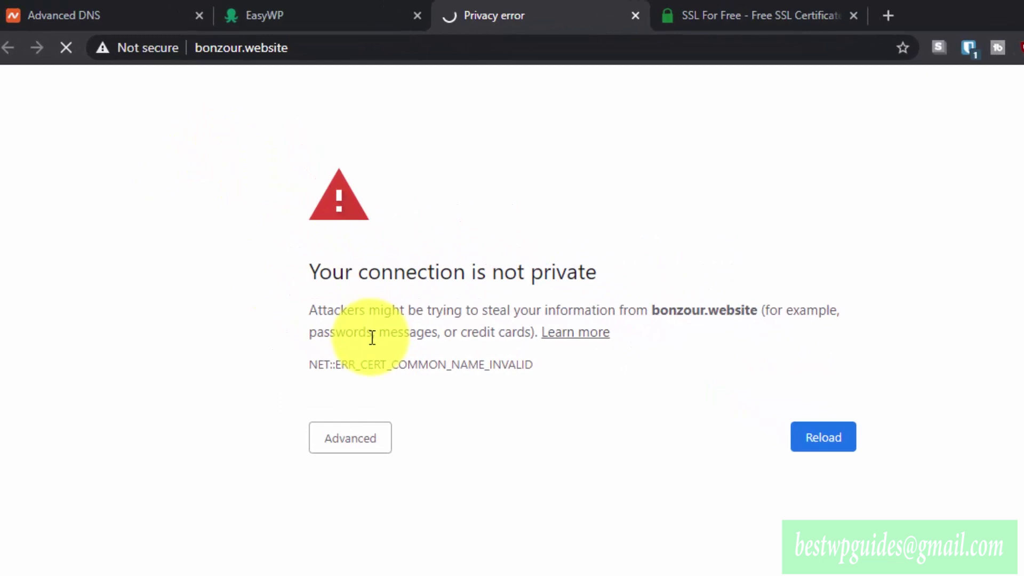
left_click(388, 19)
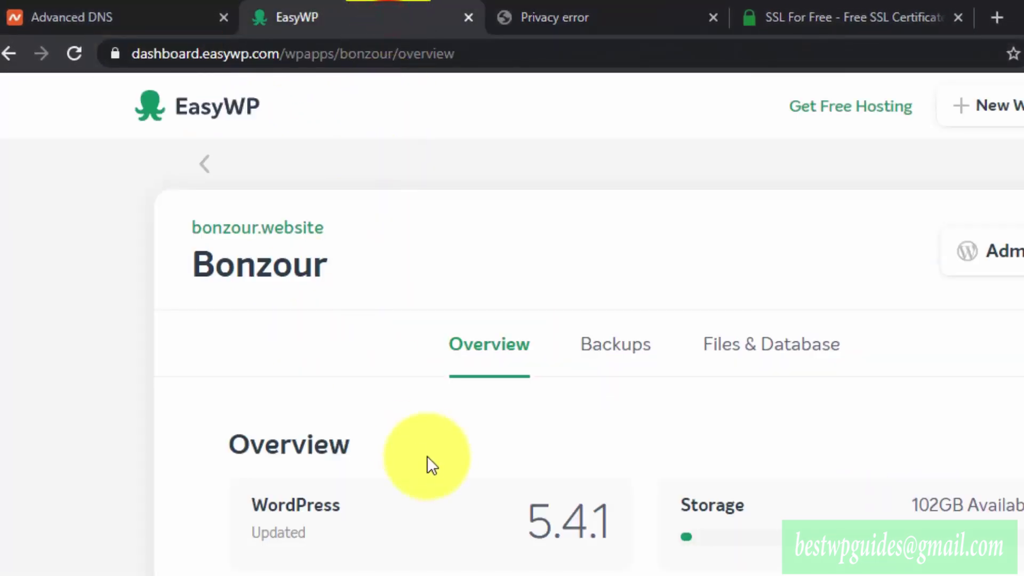
- Examine the Bonzour overview for its SSL certificate status and compare it with the site's browser security page
scroll(426, 465, "down", 5)
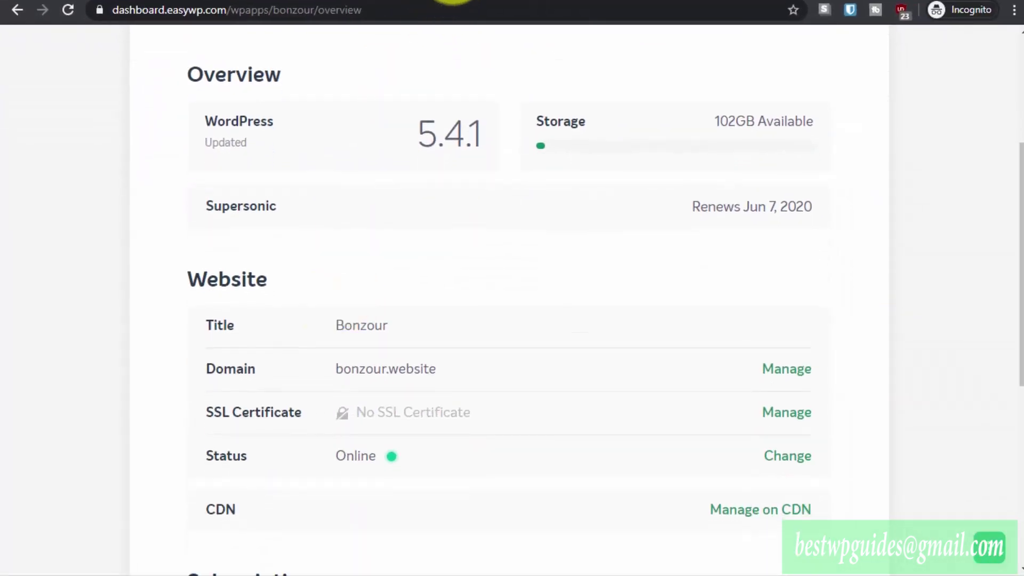
left_click(373, 1)
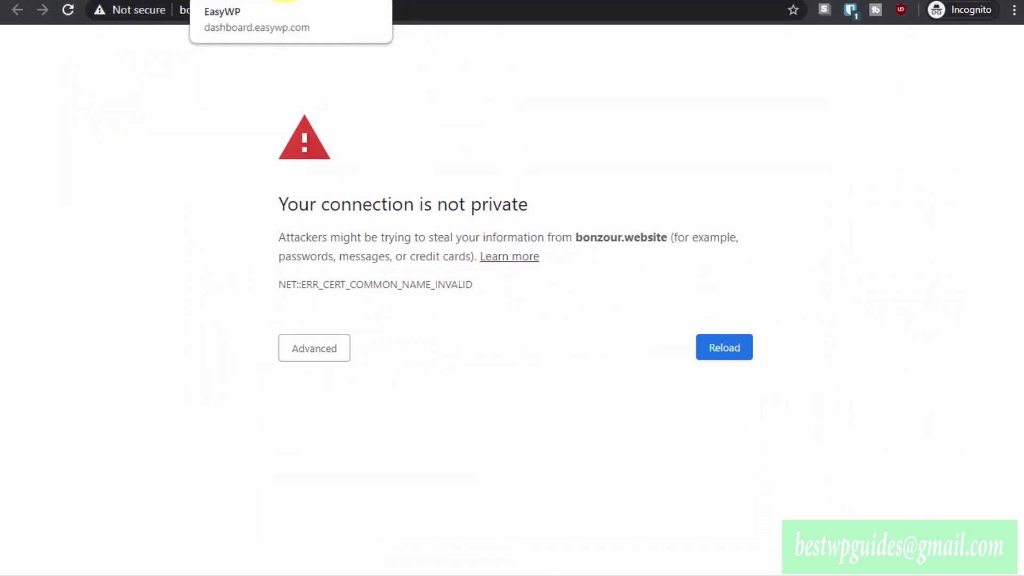
left_click(284, 1)
scroll(320, 313, "down", 2)
scroll(277, 294, "up", 5)
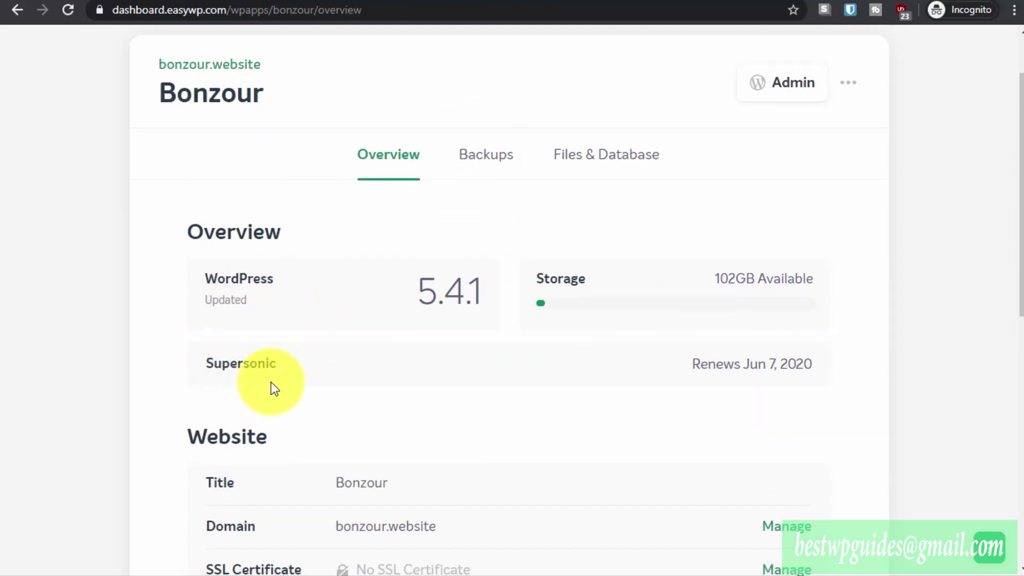
scroll(270, 382, "down", 2)
scroll(272, 385, "down", 3)
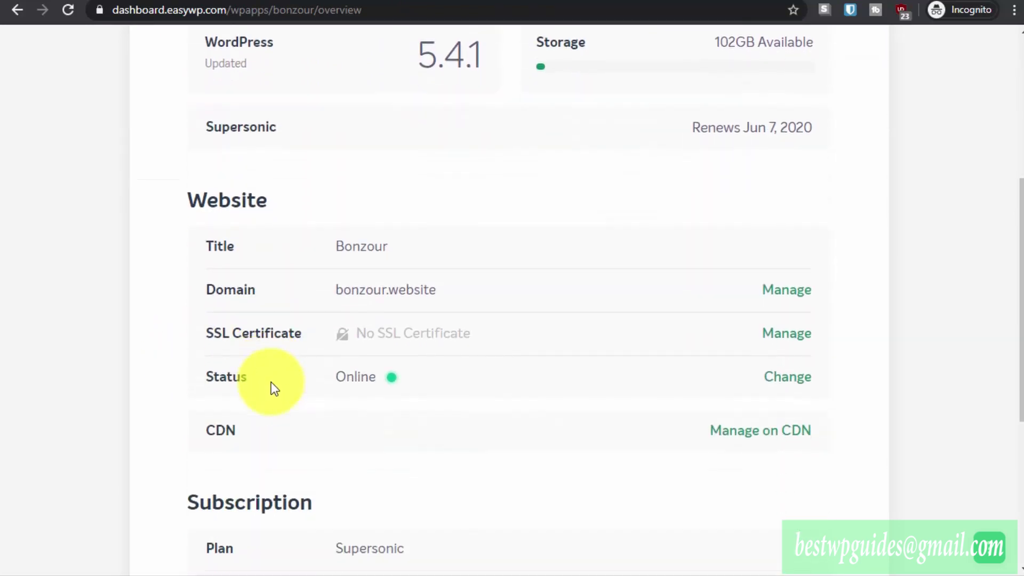
scroll(271, 382, "up", 1)
scroll(271, 383, "down", 1)
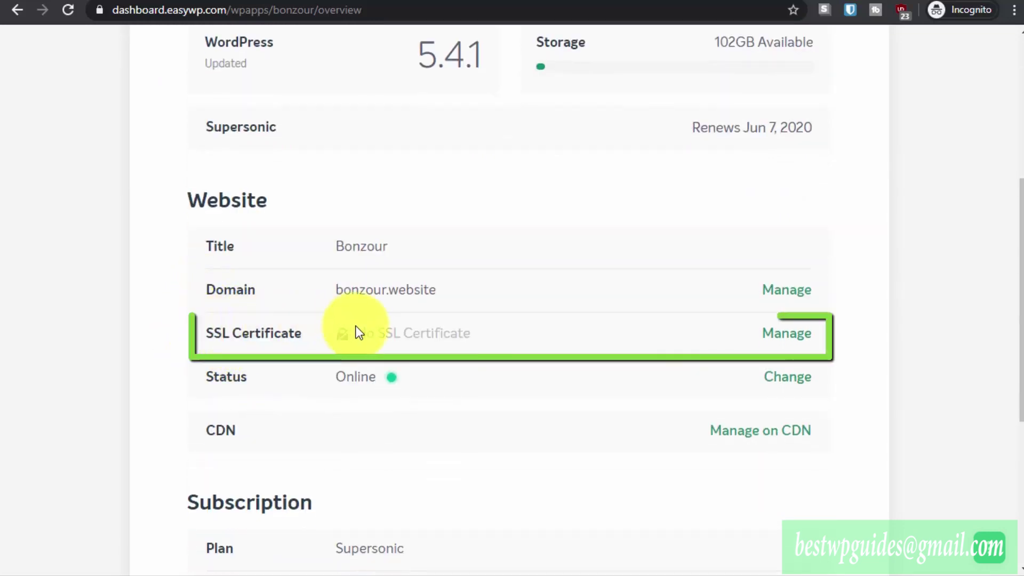
- Open the form for adding an SSL certificate to the Bonzour site and select Custom SSL Certificate
left_click(777, 336)
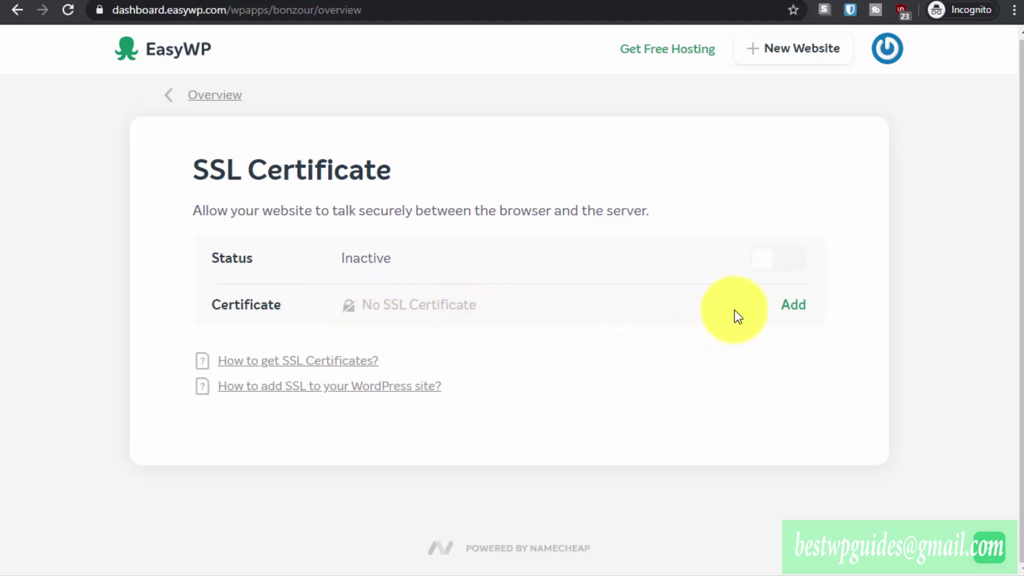
left_click(789, 306)
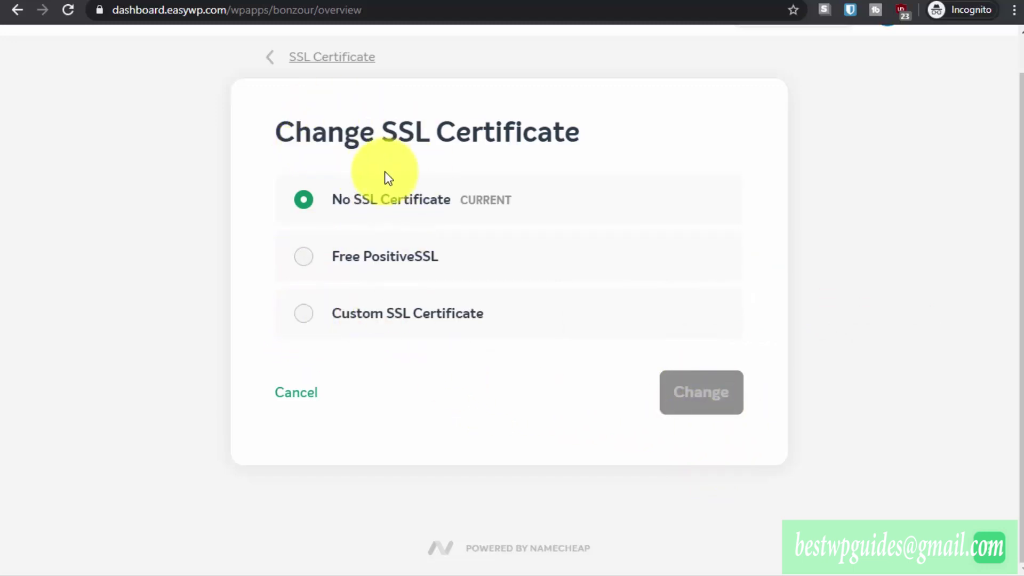
left_click(304, 314)
- Review the Private Key, SSL Certificate and CA Bundle fields, and return to the site overview without changing the certificate
scroll(309, 320, "down", 5)
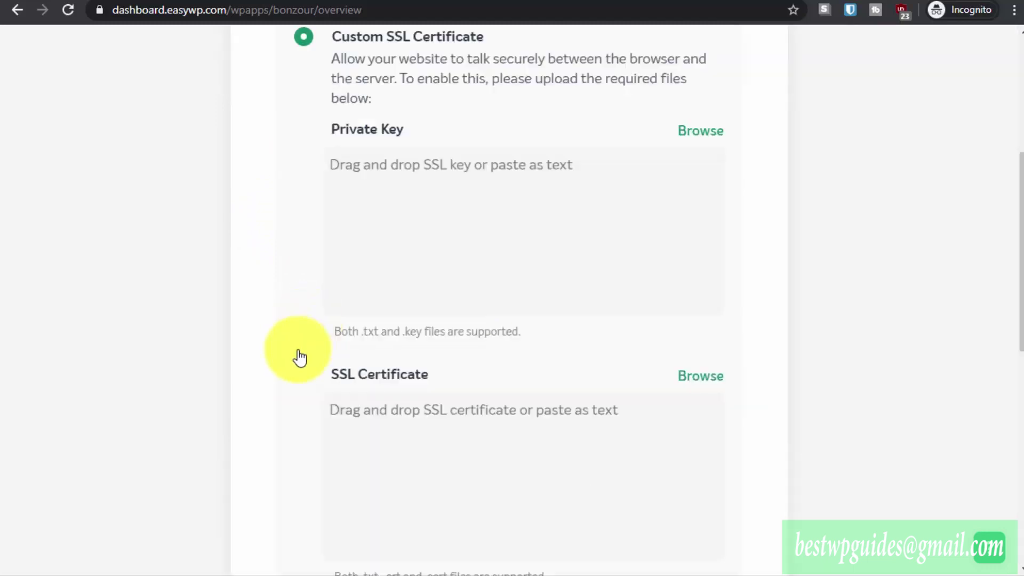
scroll(298, 358, "down", 2)
scroll(400, 336, "down", 3)
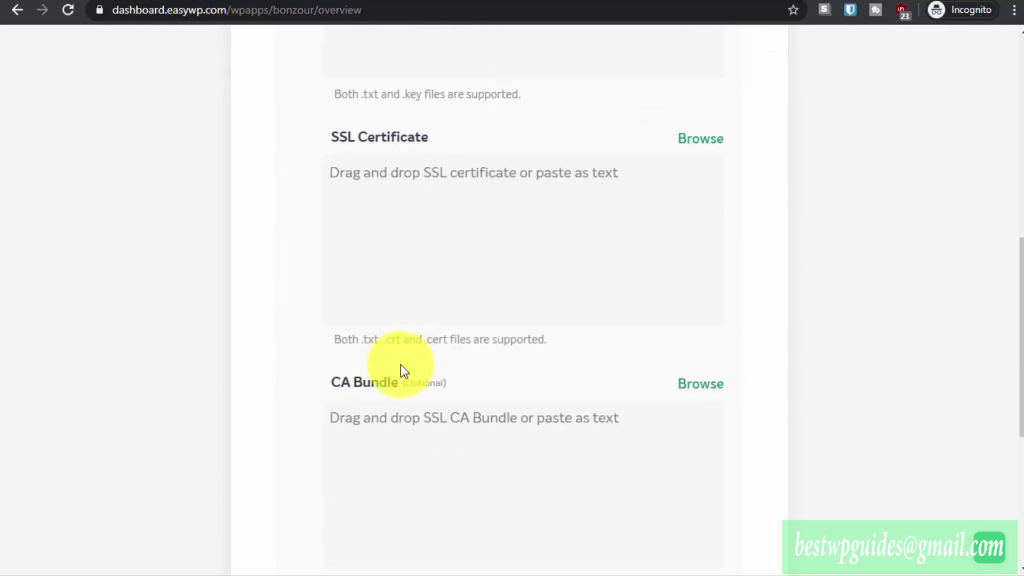
scroll(403, 371, "up", 6)
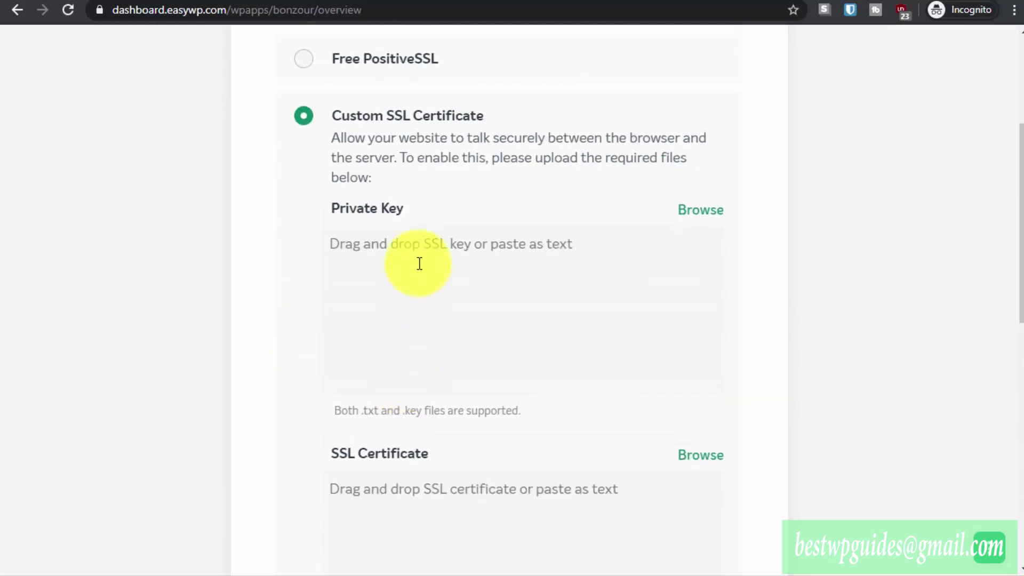
scroll(411, 320, "down", 5)
scroll(415, 379, "down", 7)
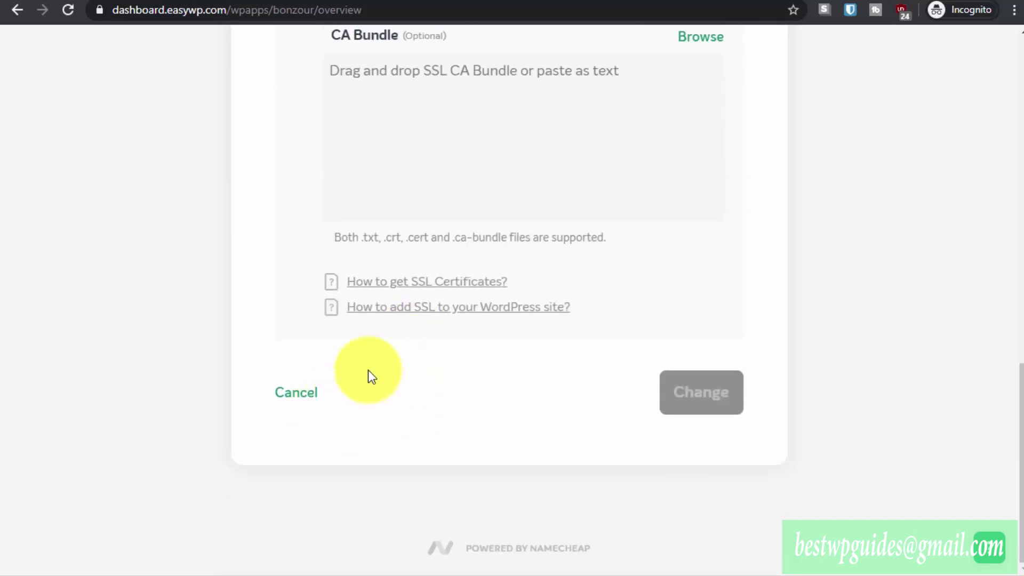
scroll(370, 374, "up", 17)
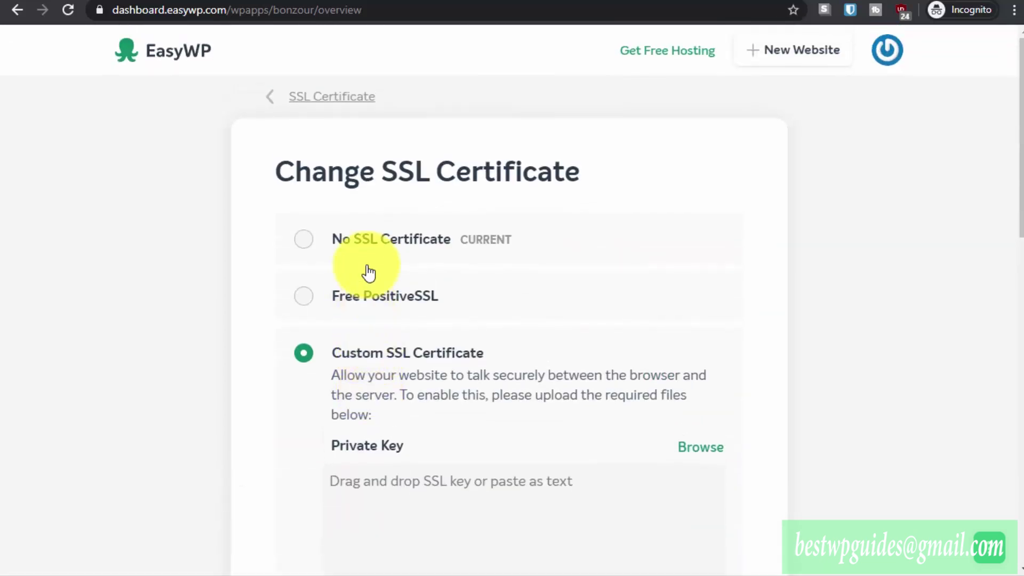
left_click(332, 96)
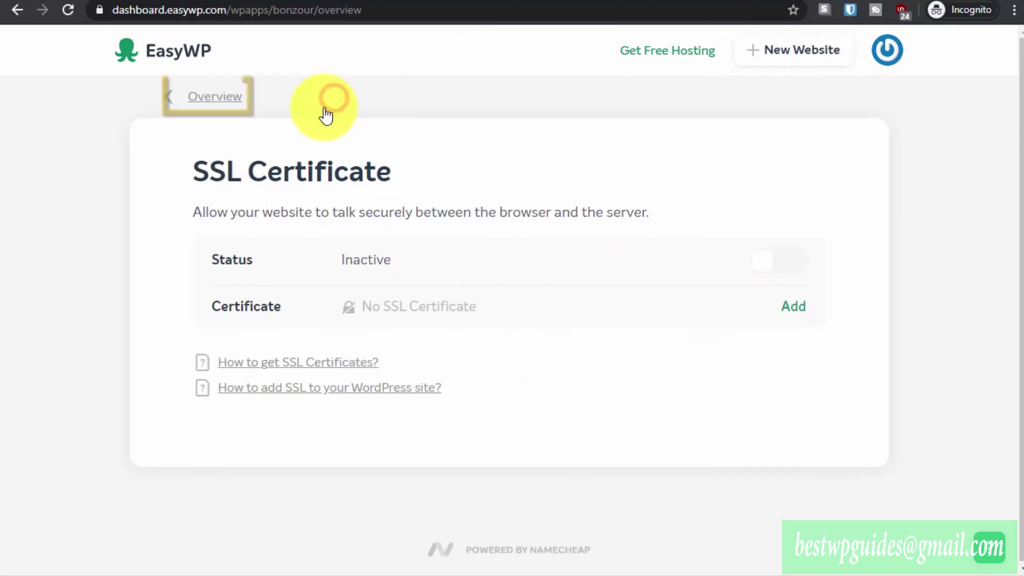
left_click(203, 99)
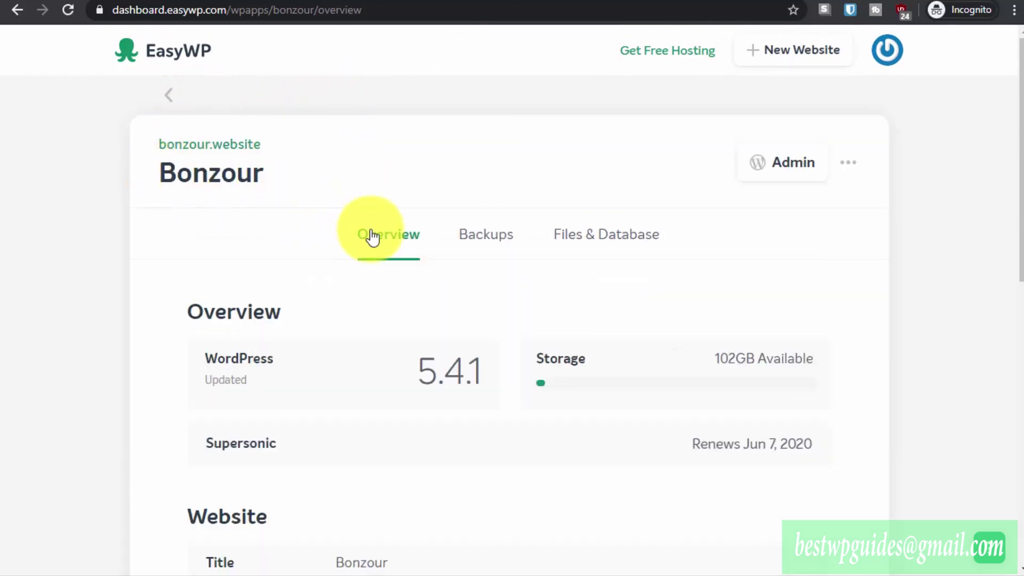
- Grant SFTP access to the Bonzour site's files for 1 hour
left_click(589, 239)
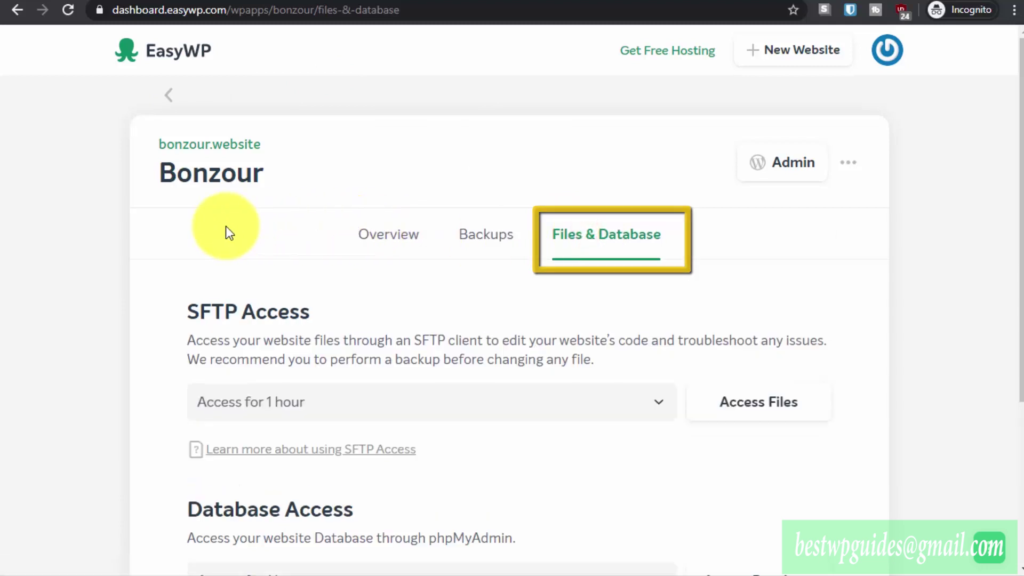
scroll(225, 227, "down", 3)
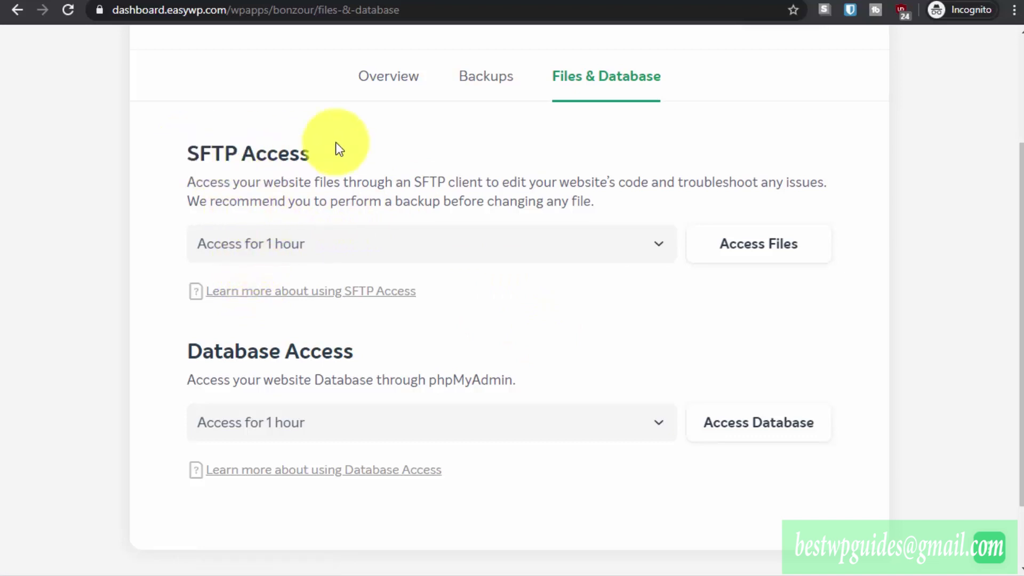
left_click(445, 251)
left_click(501, 167)
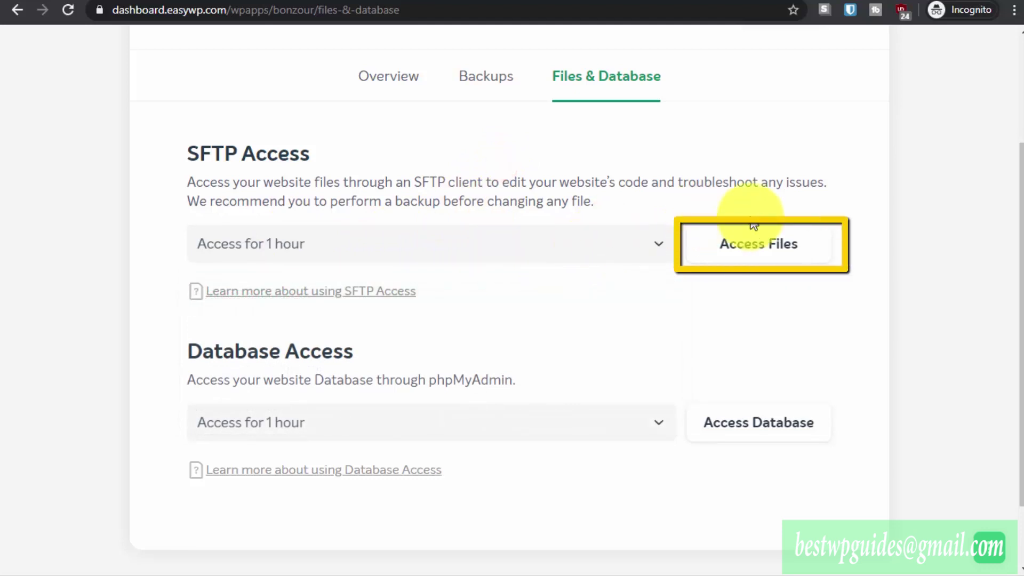
left_click(779, 246)
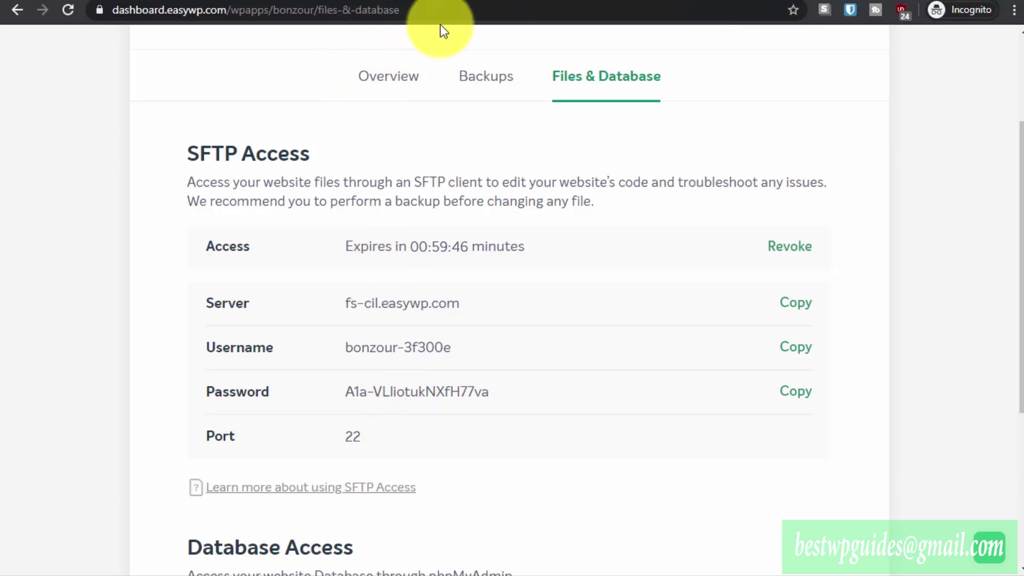
- Search the web for filezilla, open the edition choices for FileZilla Client for Windows (64bit), and return to the SFTP access details
key("ctrl+t")
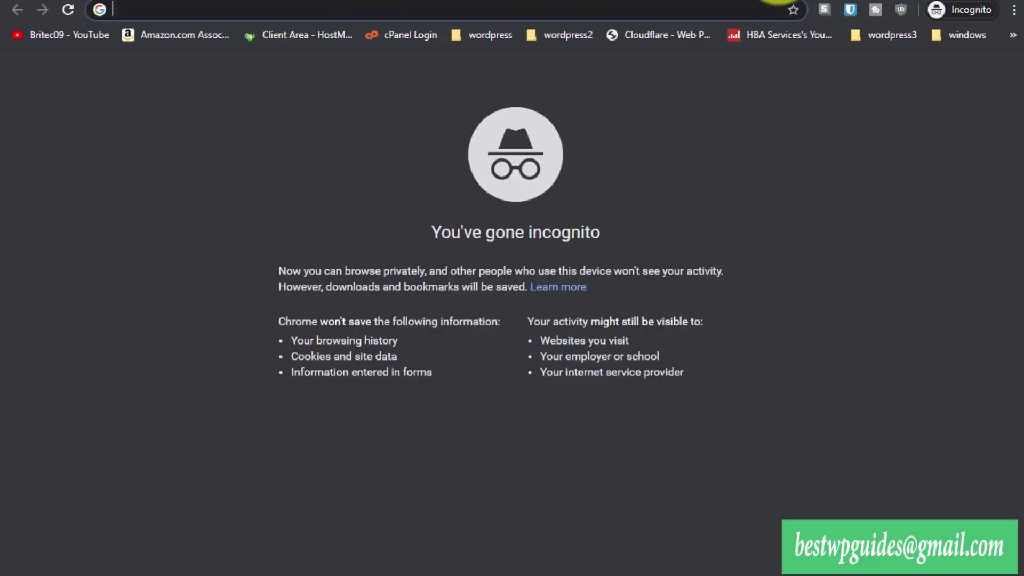
type("filez")
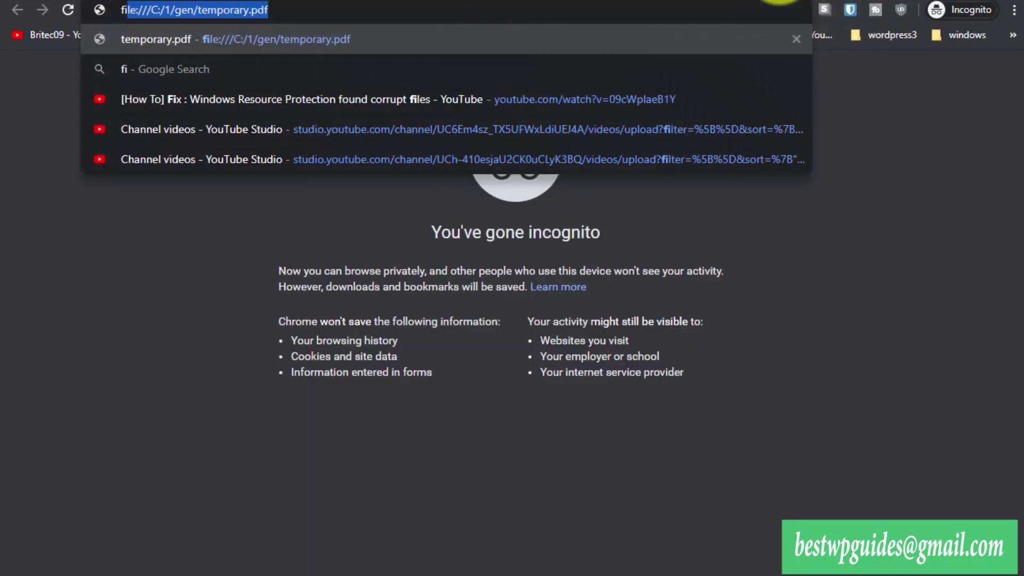
type("illa&oq=filezilla&aqs=chrome..69i57.4175j0j1&sourceid=chrome&ie=UTF-8")
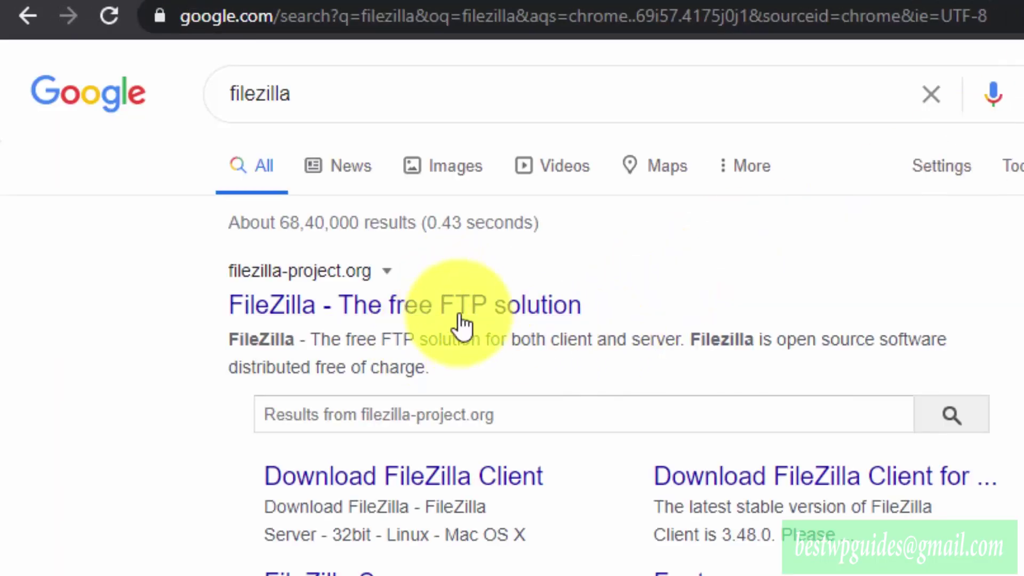
left_click(501, 304)
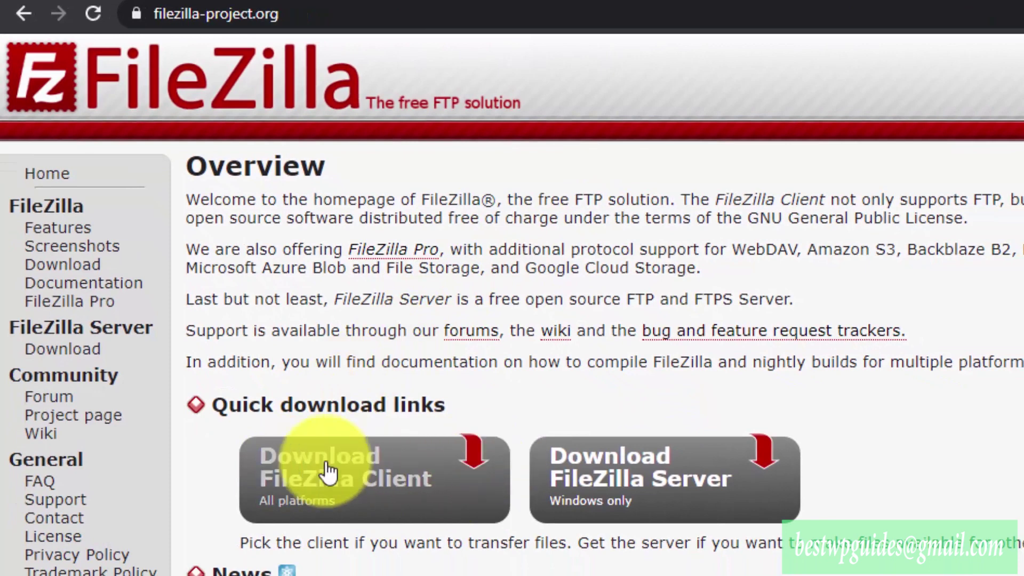
left_click(352, 483)
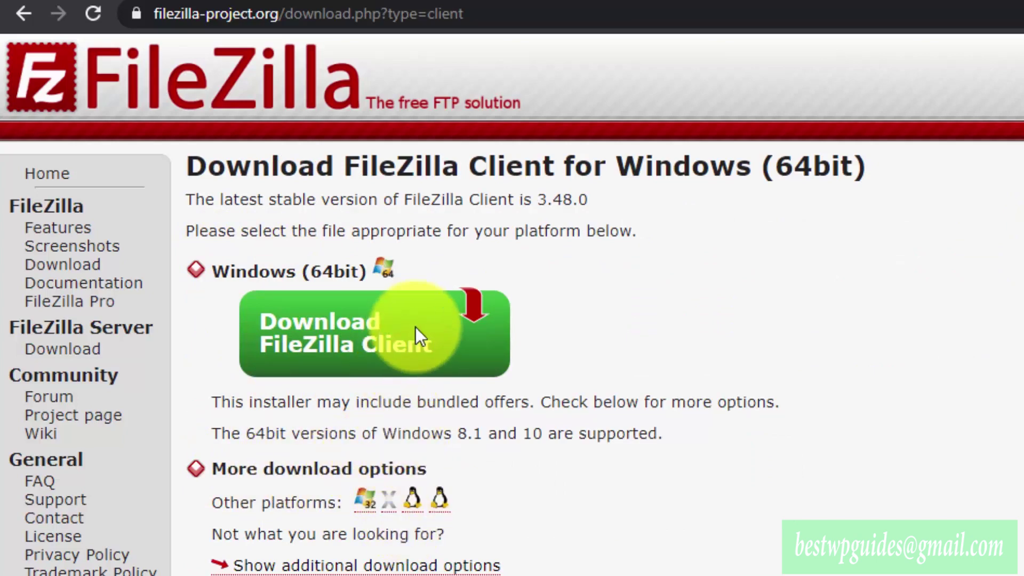
left_click(384, 346)
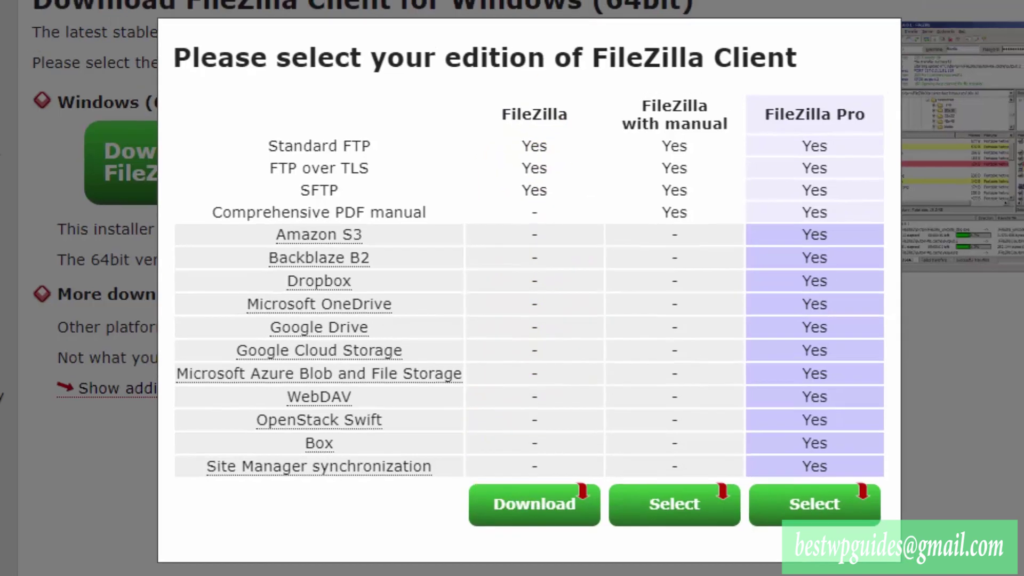
left_click(280, 11)
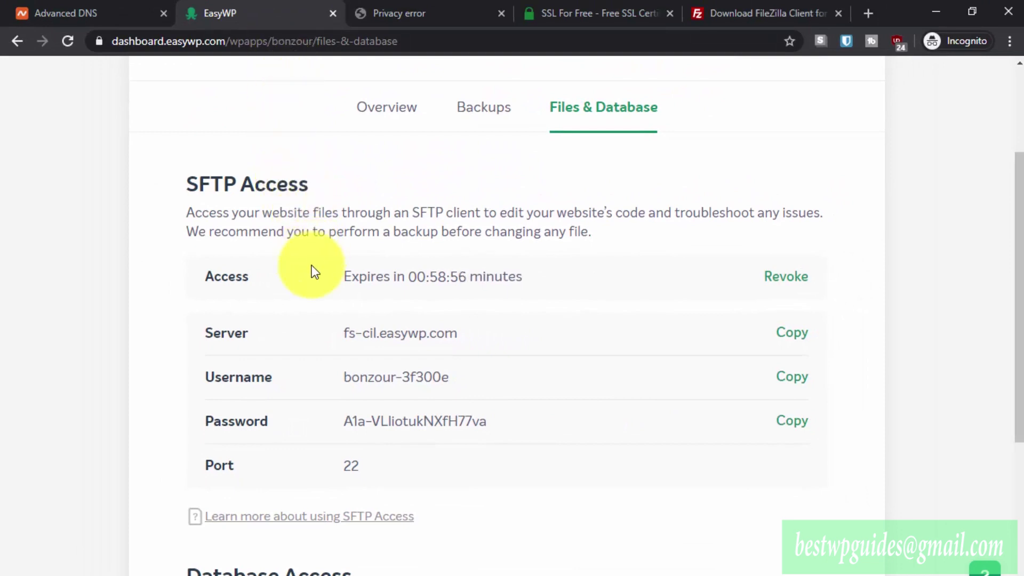
key("super")
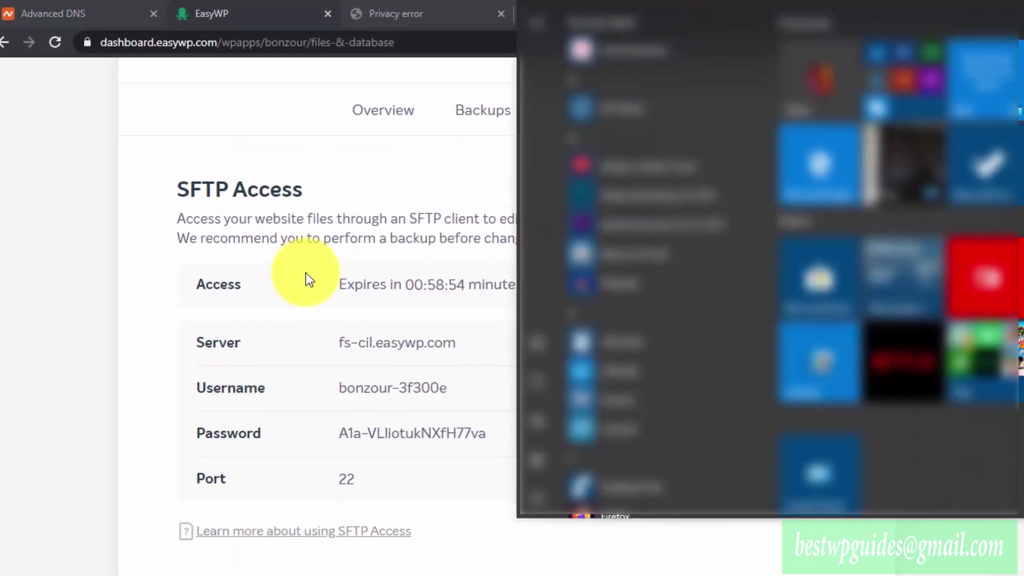
type("file")
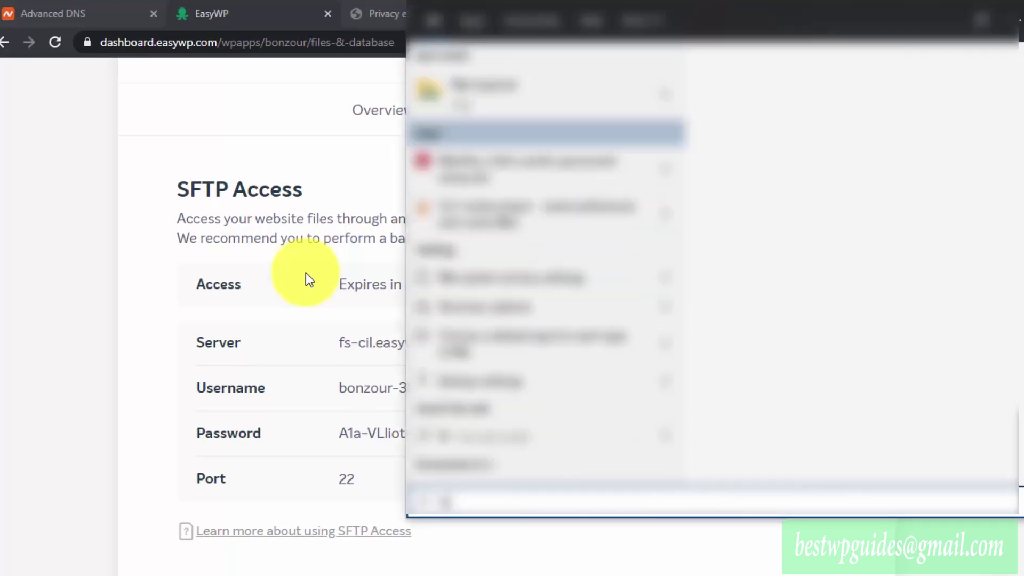
type("zilla")
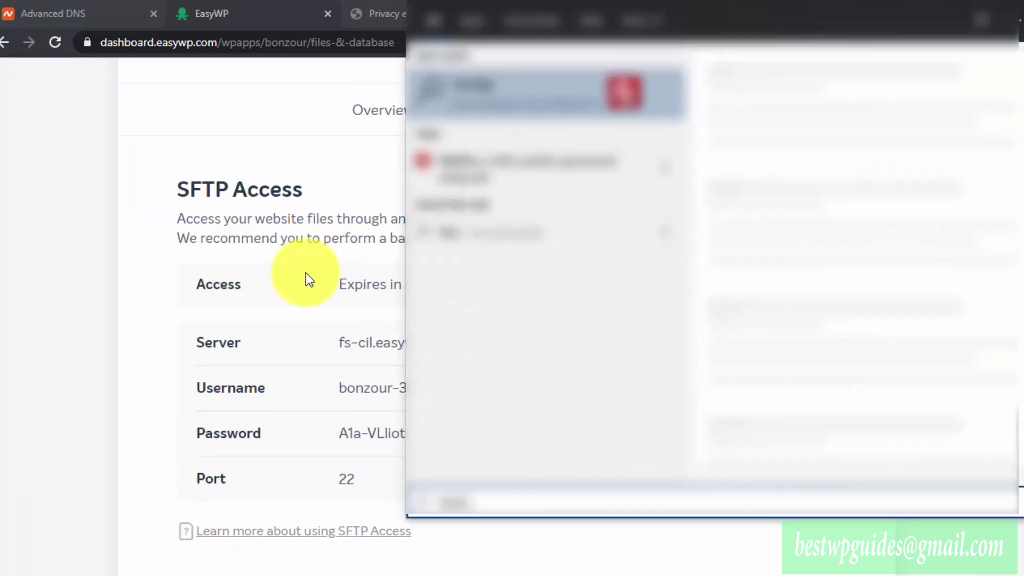
type("a")
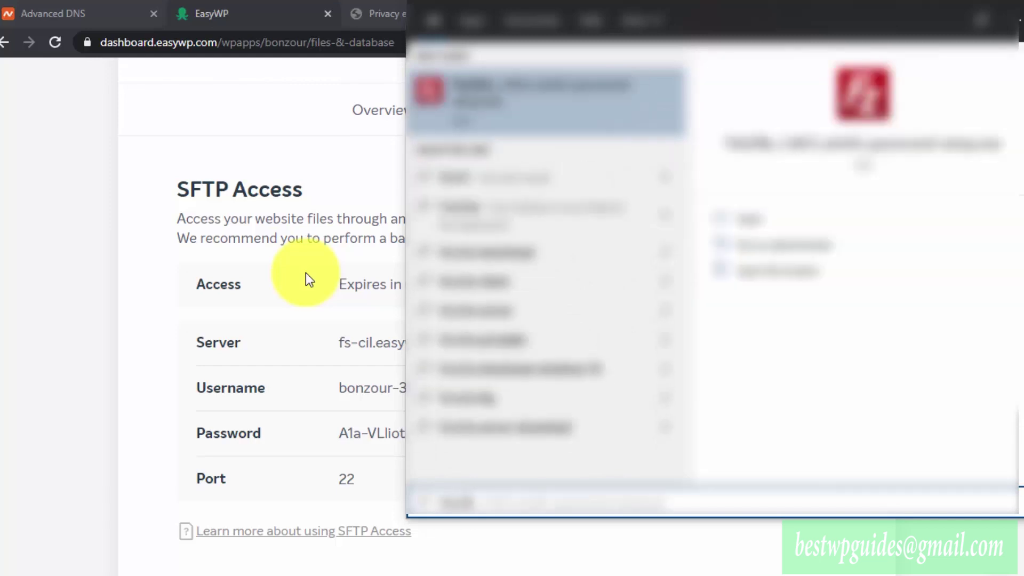
left_click(763, 221)
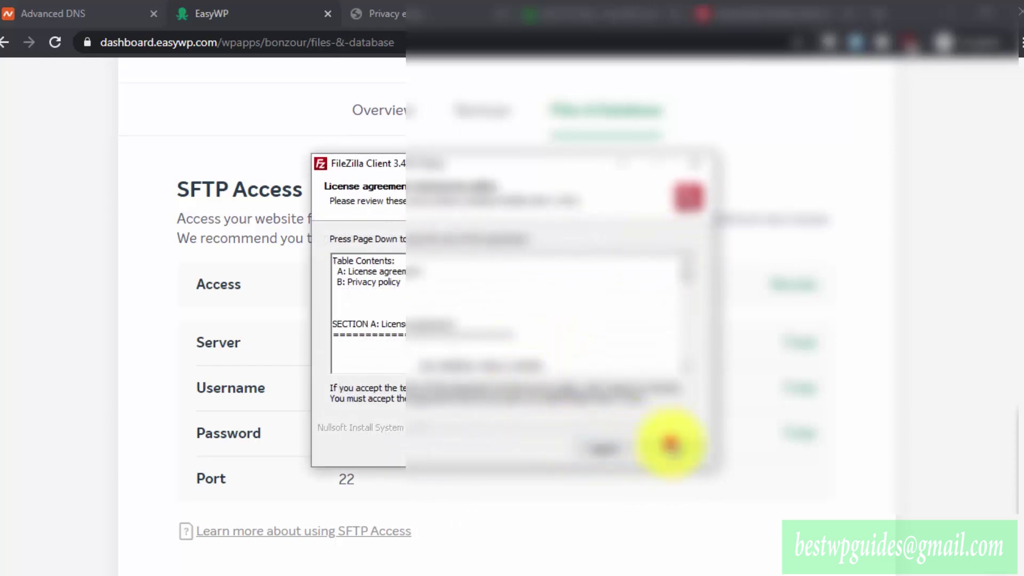
left_click(651, 389)
key("super")
type("file")
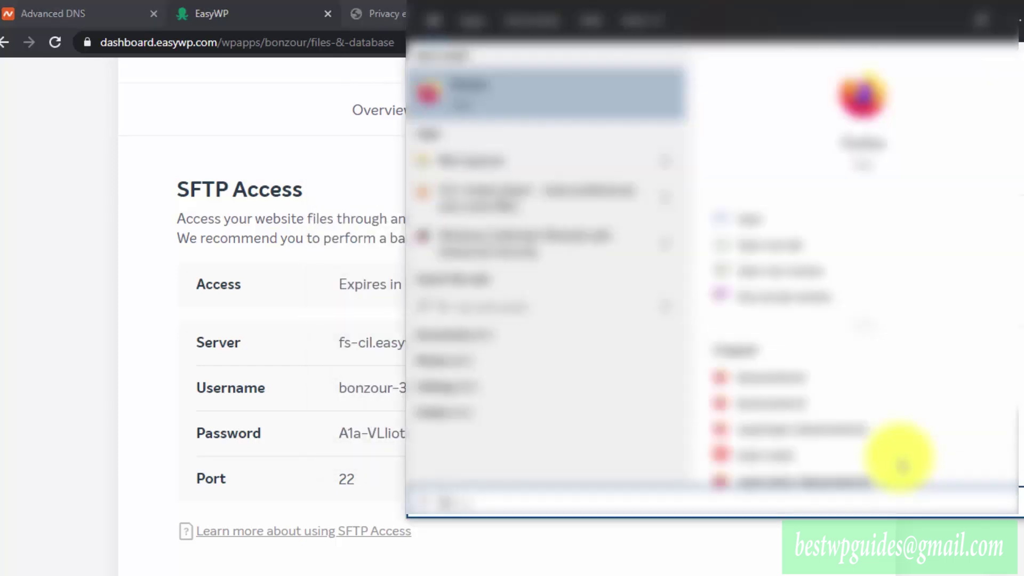
left_click(65, 363)
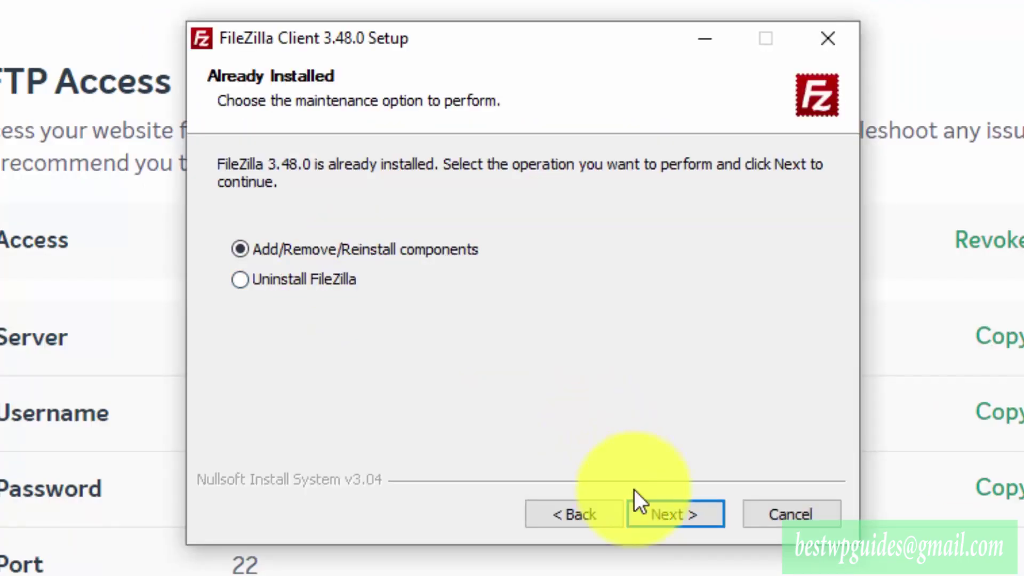
- Continue the FileZilla setup with Add/Remove/Reinstall components for the current user only, and include the Desktop Icon component
left_click(646, 509)
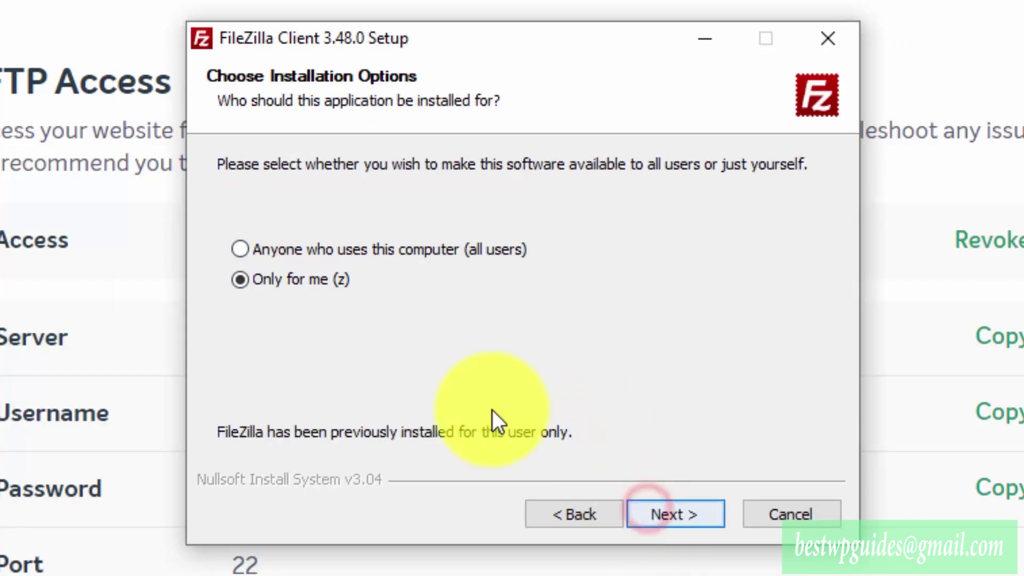
left_click(715, 507)
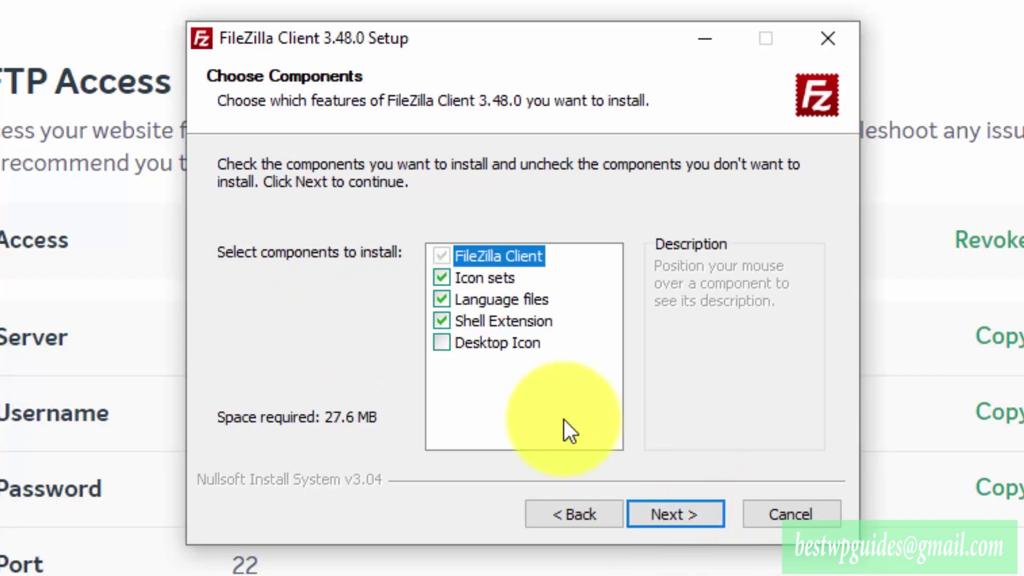
left_click(486, 349)
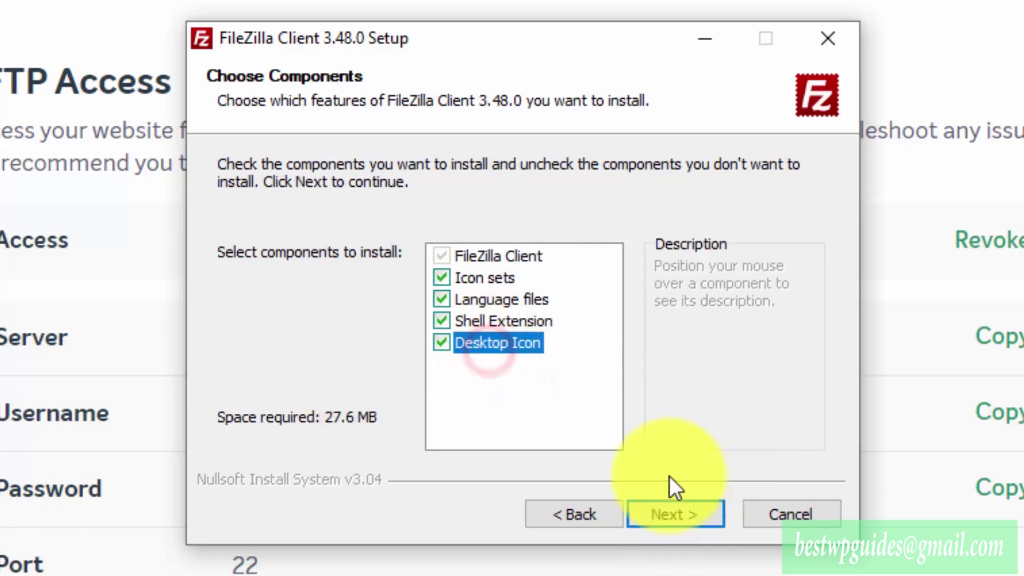
- Install FileZilla in C:\Program Files\FileZilla FTP Client with the FileZilla FTP Client Start Menu folder, and start the program
left_click(668, 507)
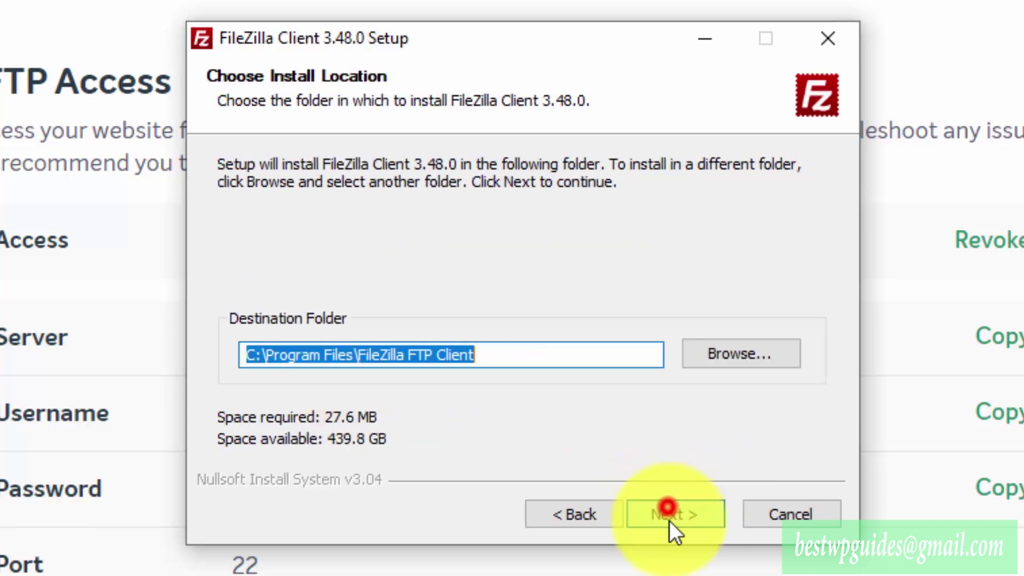
left_click(699, 514)
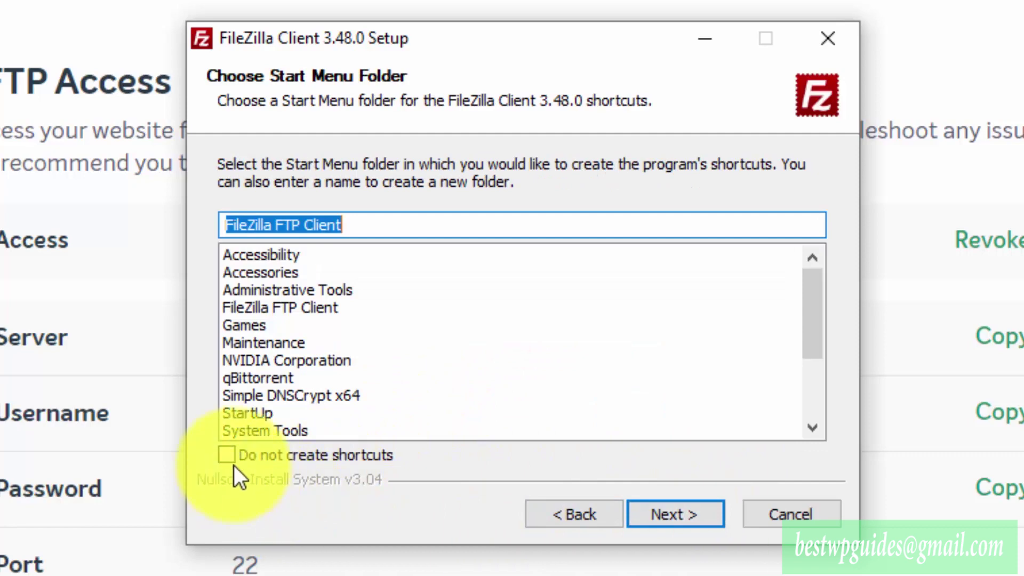
left_click(652, 511)
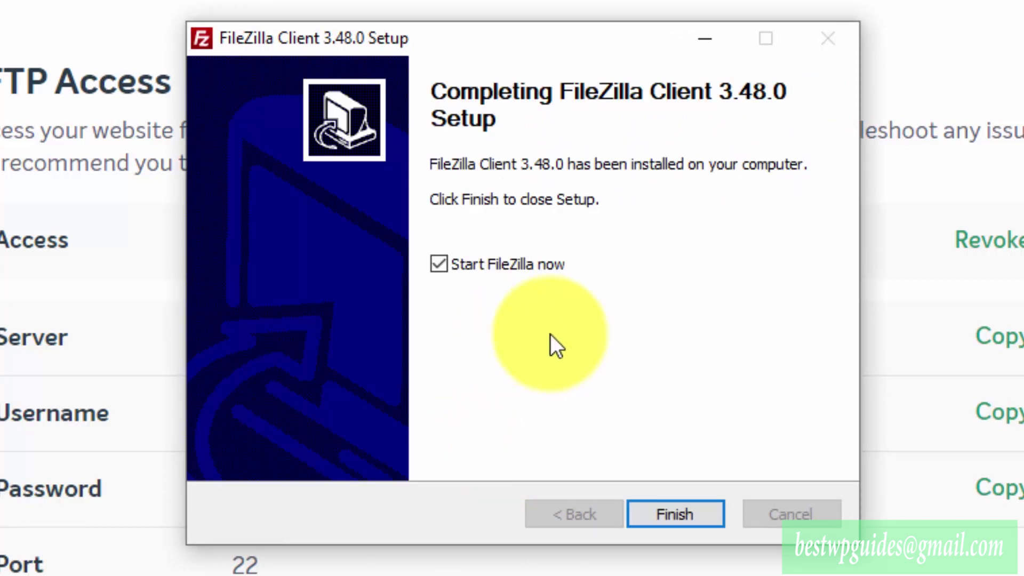
left_click(701, 507)
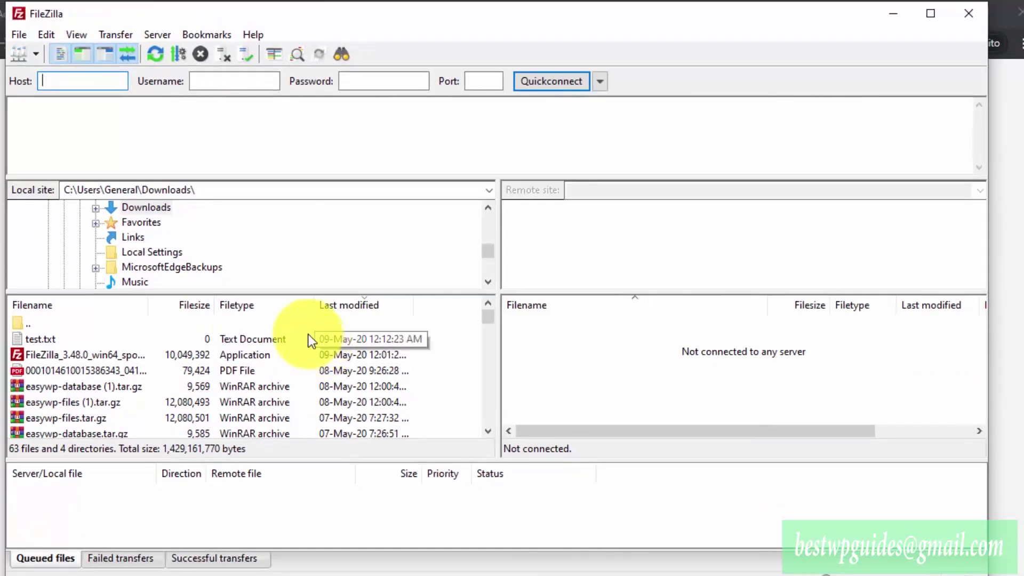
- Copy the server address fs-cil.easywp.com from the EasyWP SFTP details in the browser and paste it as the host in FileZilla
key("alt+Tab")
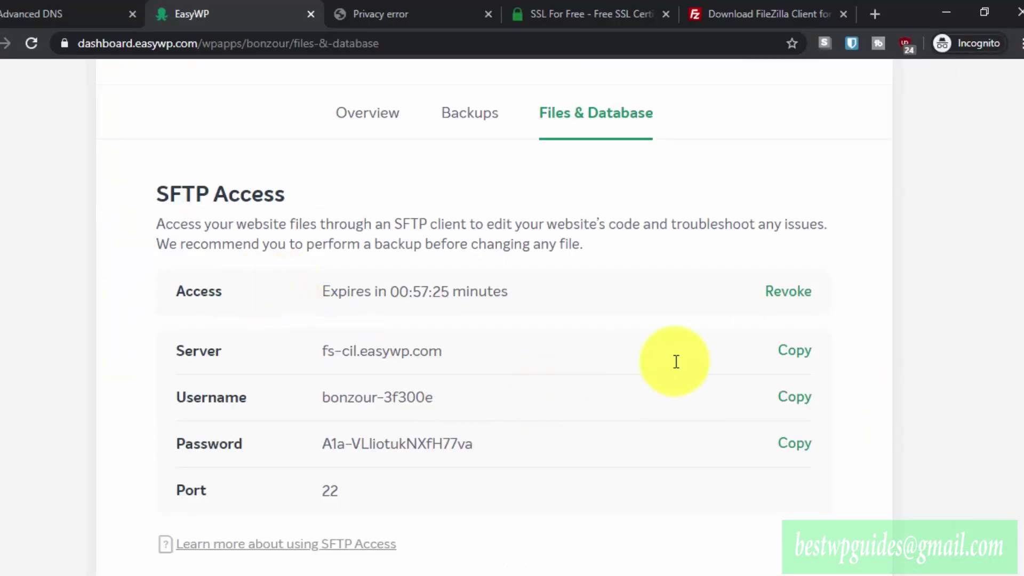
left_click(802, 350)
key("alt+Tab")
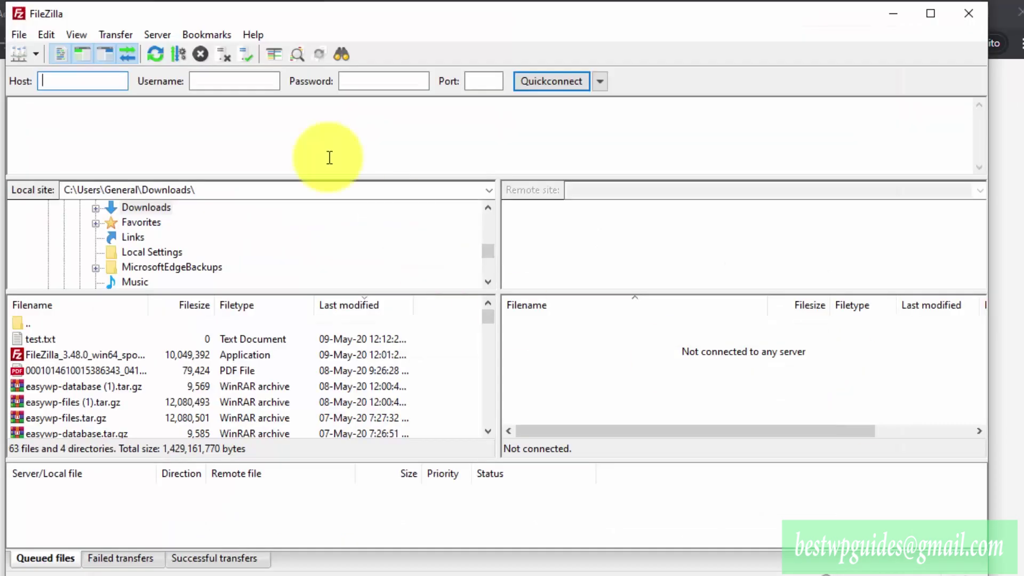
left_click(106, 75)
right_click(106, 75)
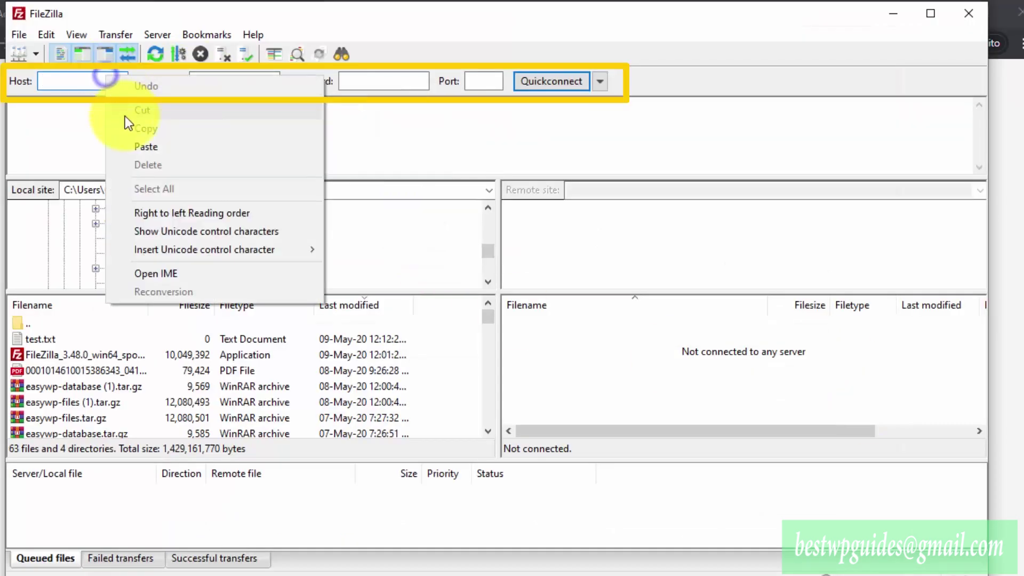
left_click(139, 146)
- Copy the SFTP username from the EasyWP page in the browser and paste it as the username in FileZilla
key("alt+Tab")
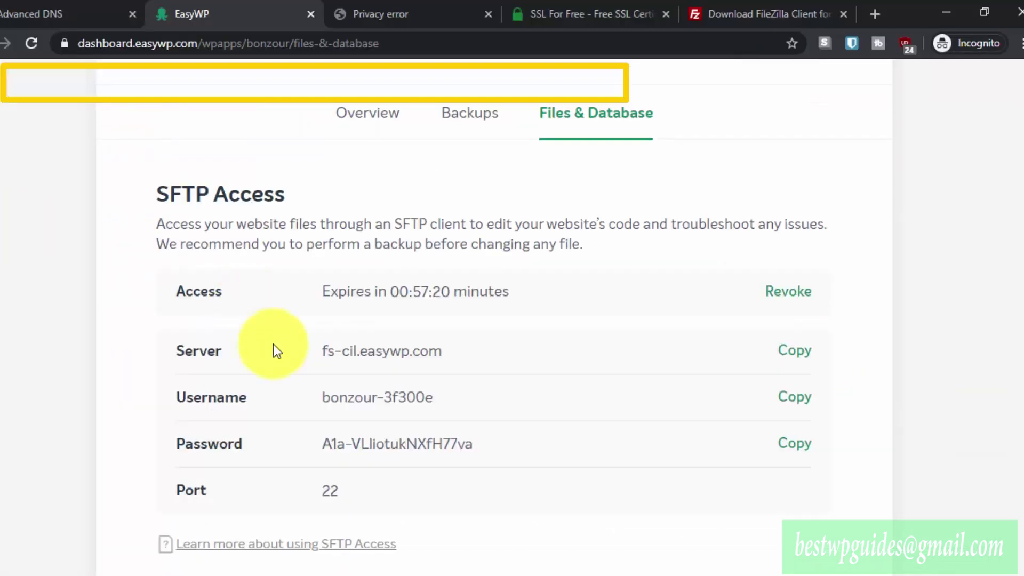
left_click(800, 398)
key("alt+Tab")
left_click(242, 82)
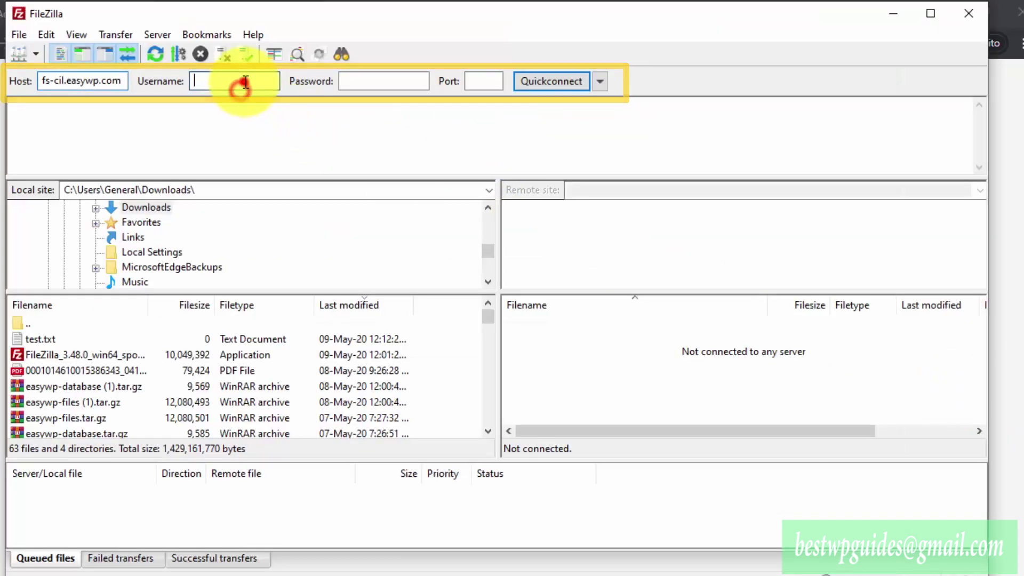
right_click(245, 81)
left_click(288, 154)
- Copy the SFTP password from the EasyWP page in the browser and paste it into FileZilla's password field
key("alt+Tab")
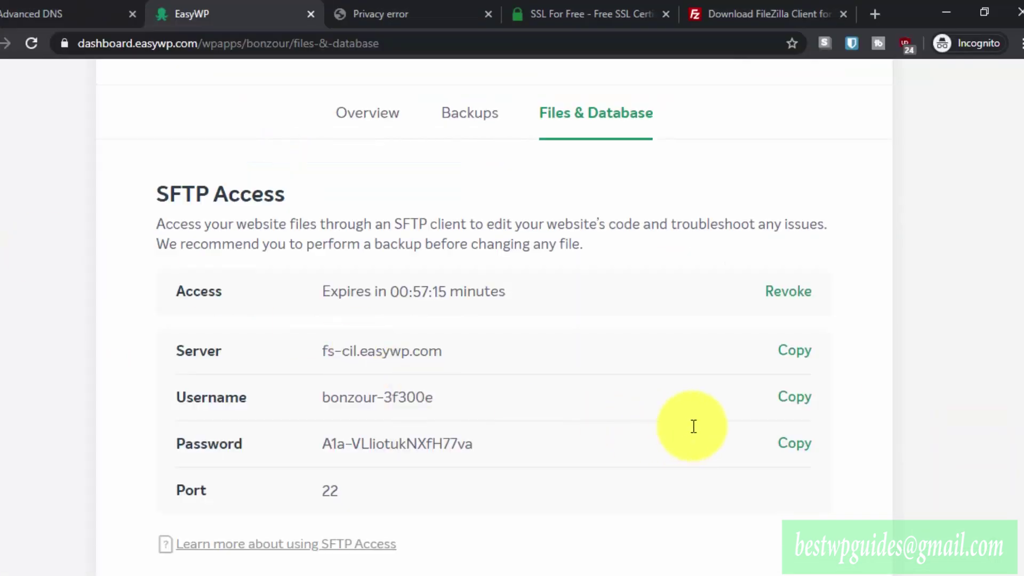
left_click(795, 443)
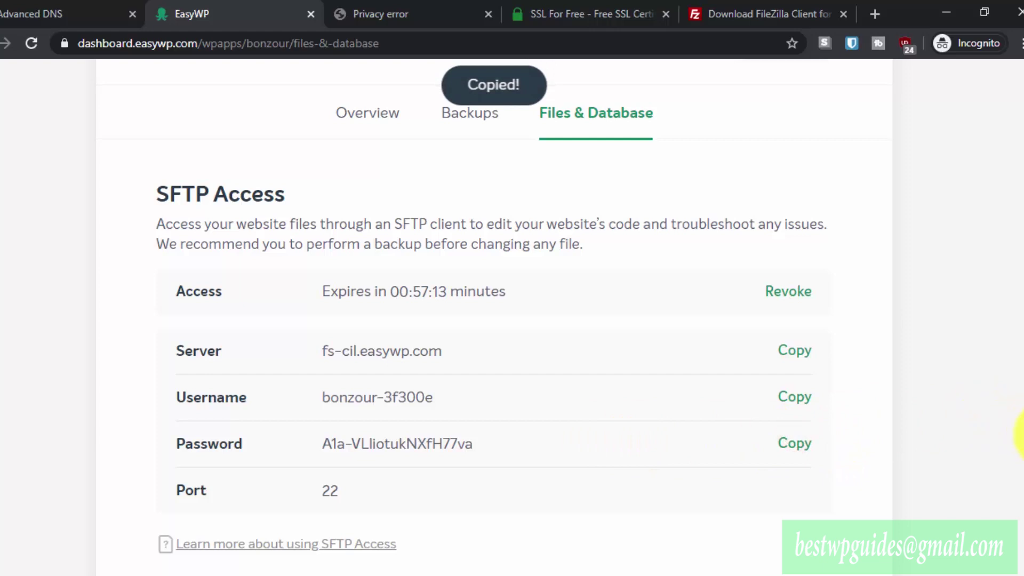
key("alt+Tab")
left_click(399, 81)
right_click(401, 81)
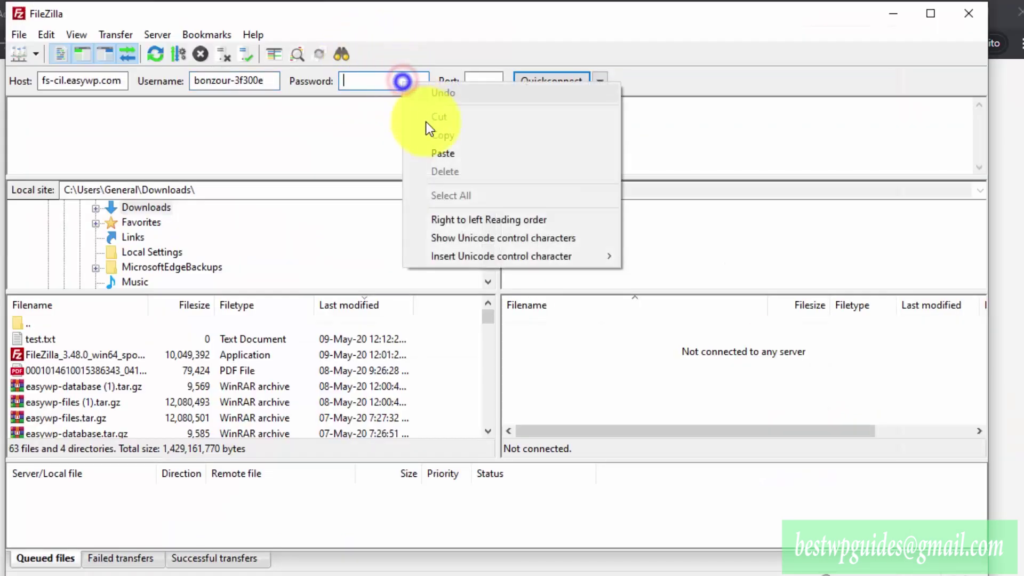
left_click(440, 153)
- Check the port number in the EasyWP SFTP details in the browser and set FileZilla's port to 22
key("alt+Tab")
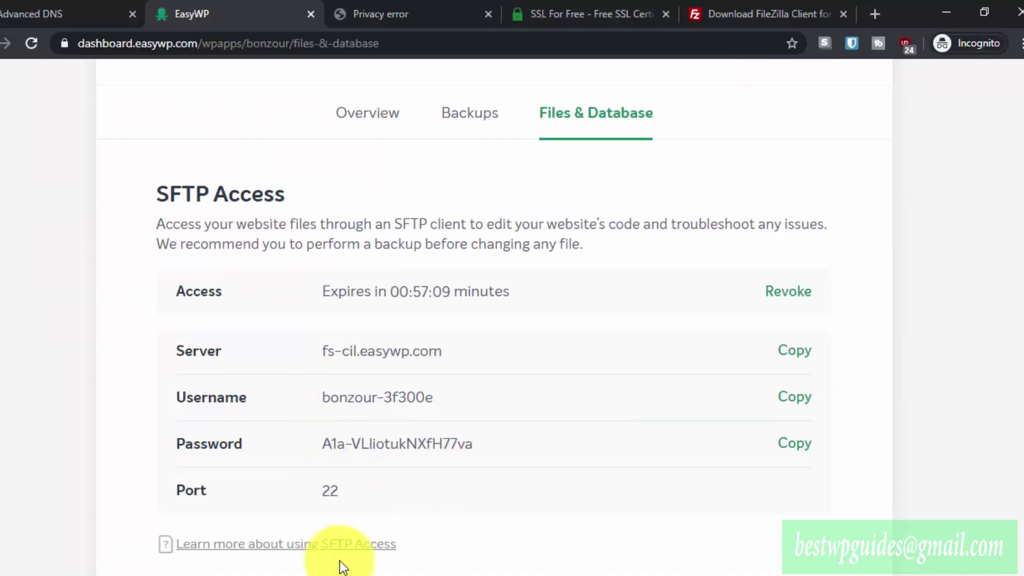
double_click(331, 491)
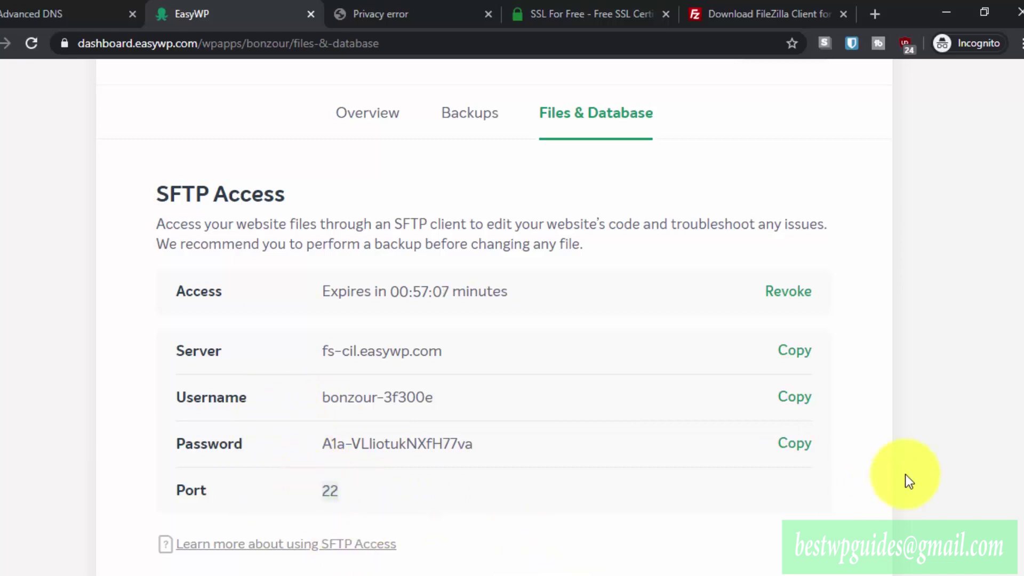
key("alt+Tab")
left_click(465, 83)
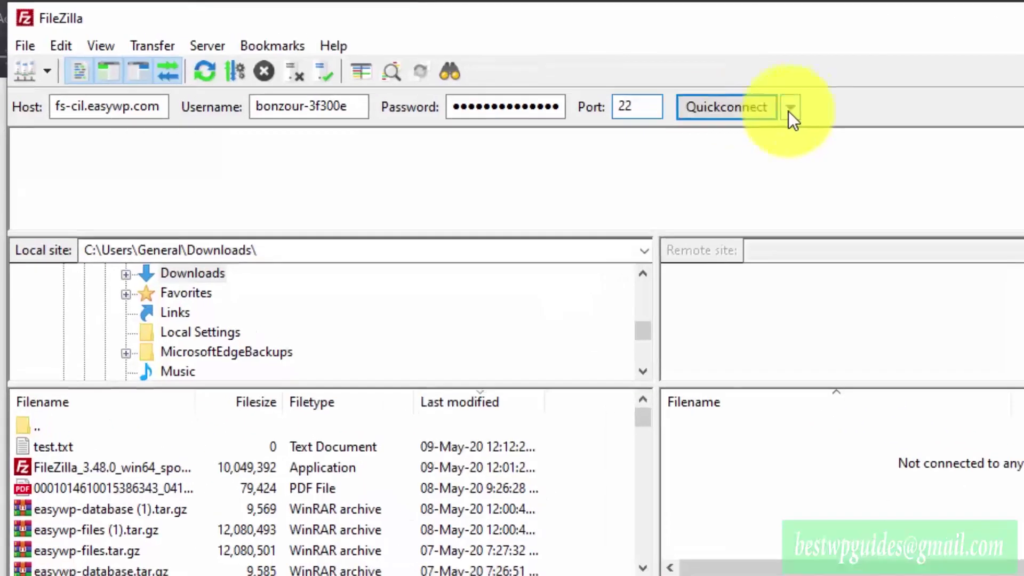
- Choose the site's previous SFTP connection from the quickconnect history and fill its password prompt with the SFTP password copied from EasyWP
left_click(790, 109)
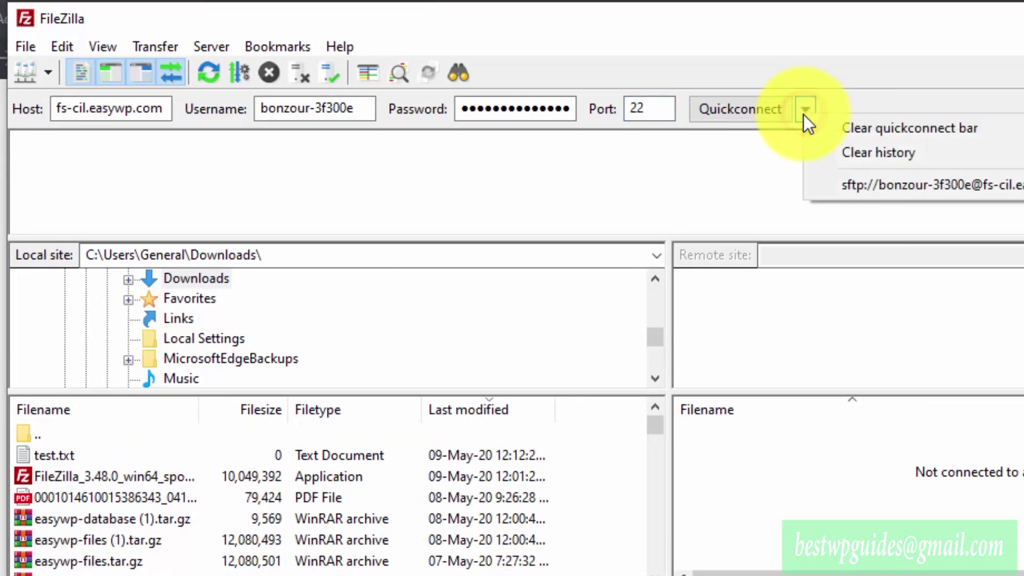
left_click(846, 187)
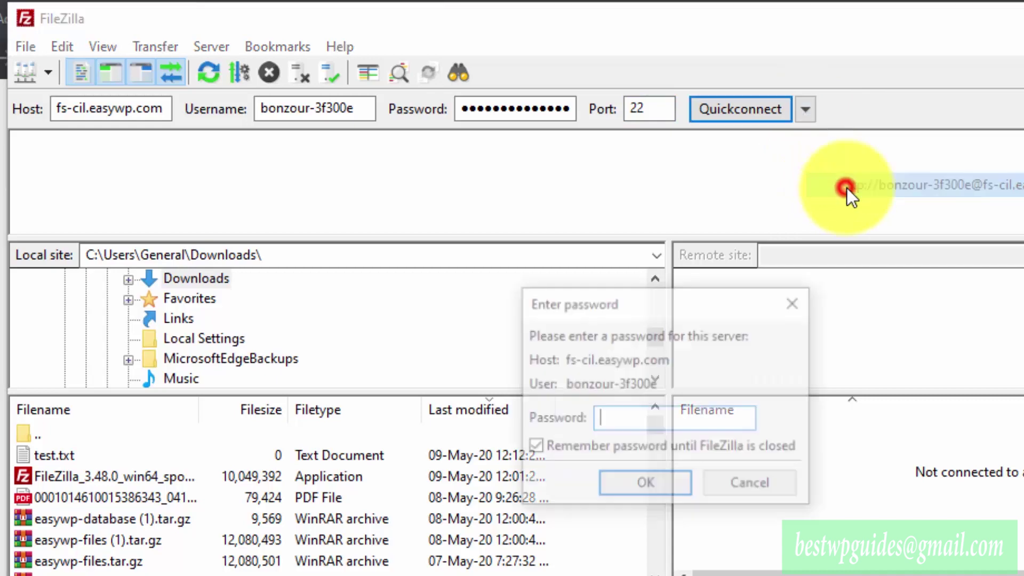
left_click(651, 421)
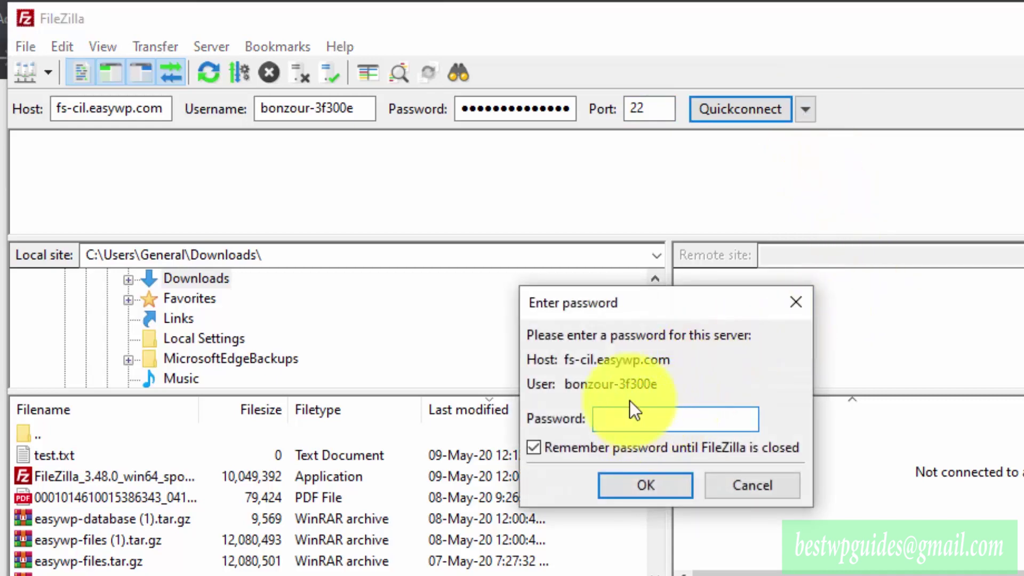
key("alt+Tab")
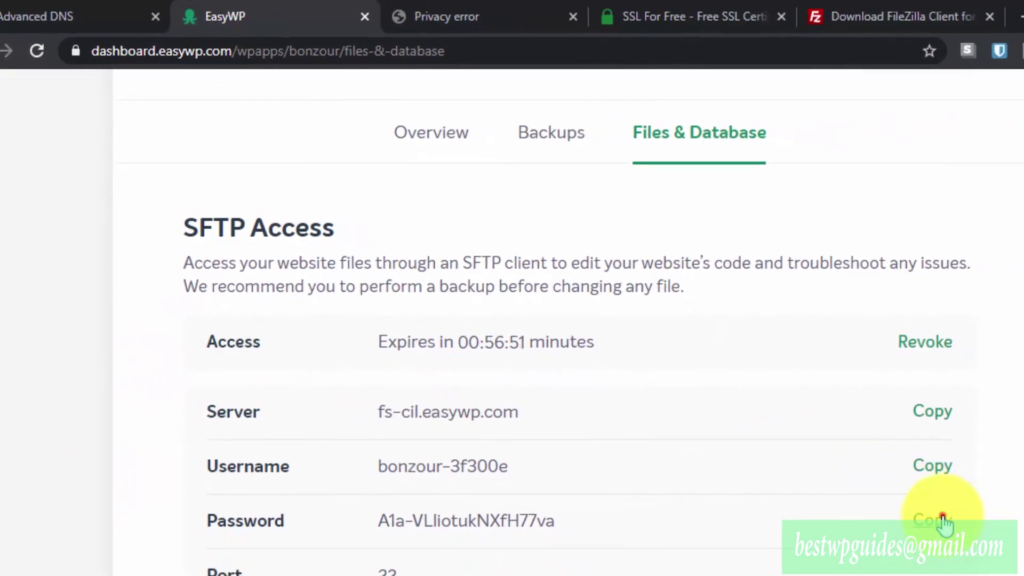
left_click(933, 519)
key("alt+Tab")
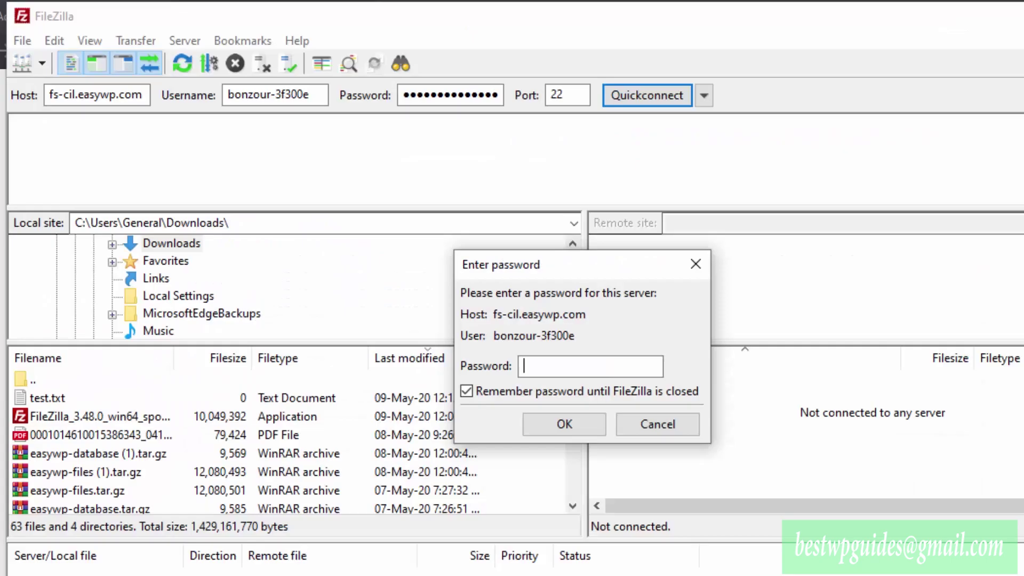
right_click(593, 364)
left_click(627, 438)
- Connect to the server without remembering the password, and accept the unknown host key without always trusting the host
left_click(468, 391)
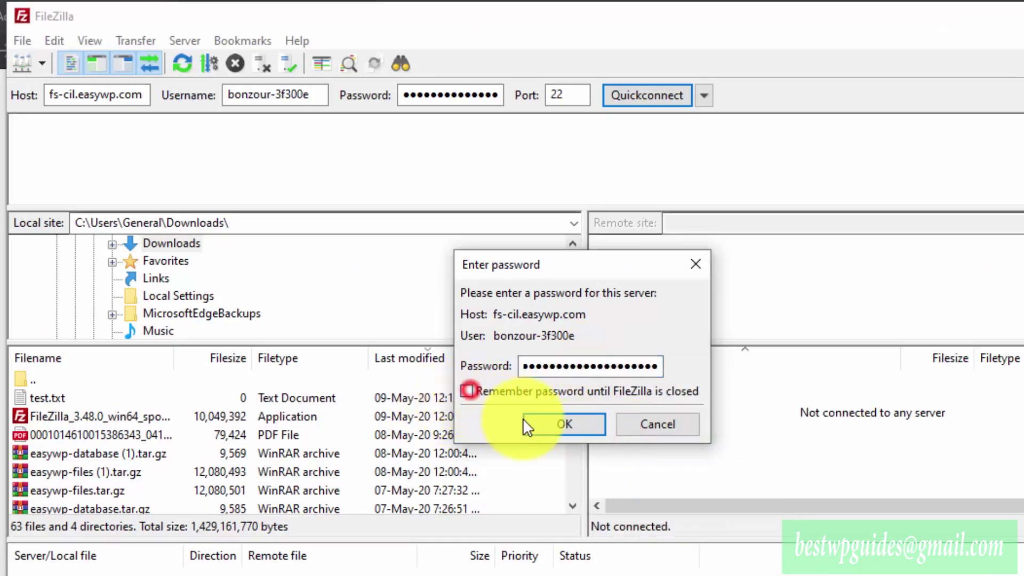
left_click(539, 424)
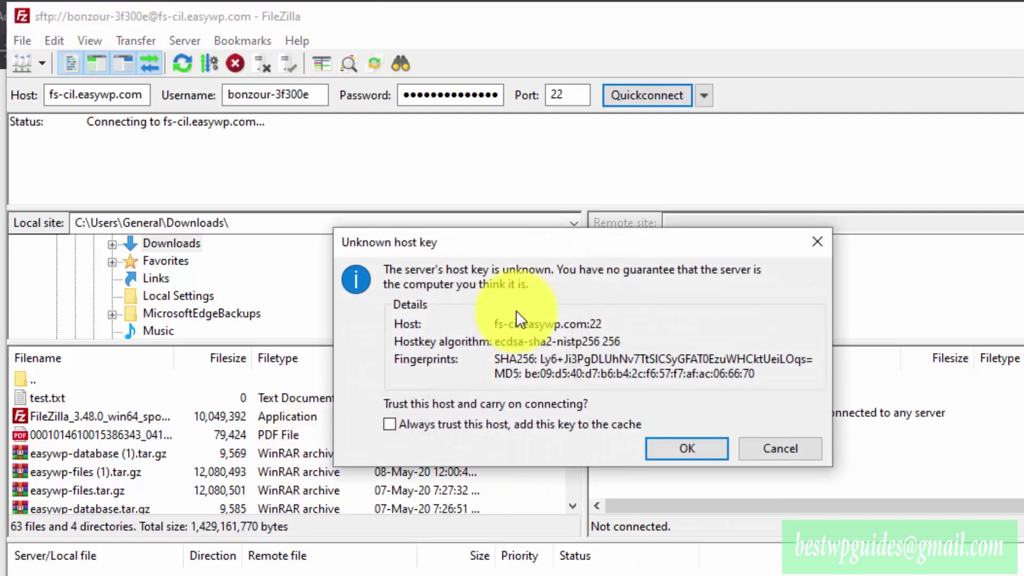
left_click(682, 448)
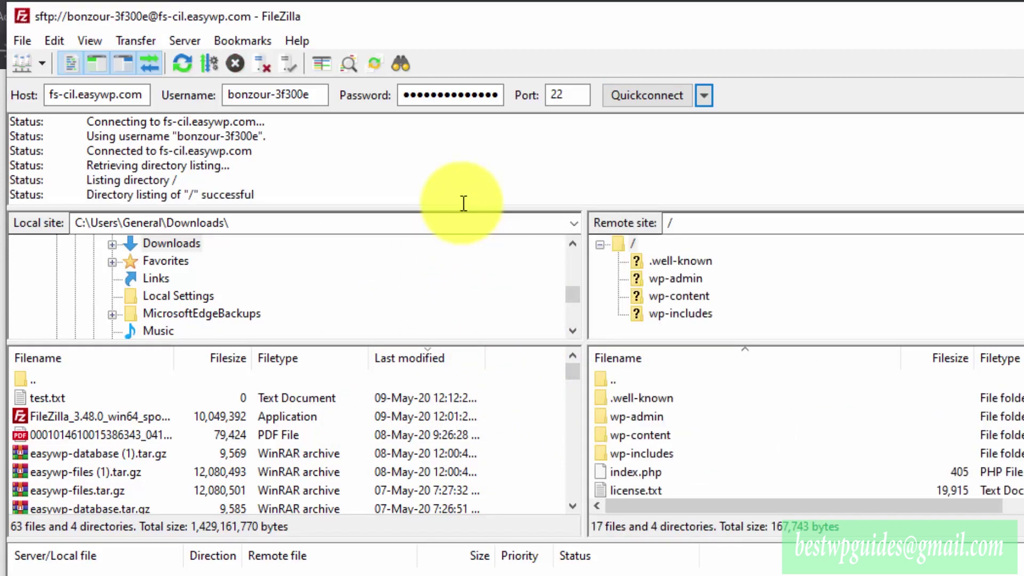
- Select the wp-admin folder on the remote site and look through the website's files and folders
left_click(661, 417)
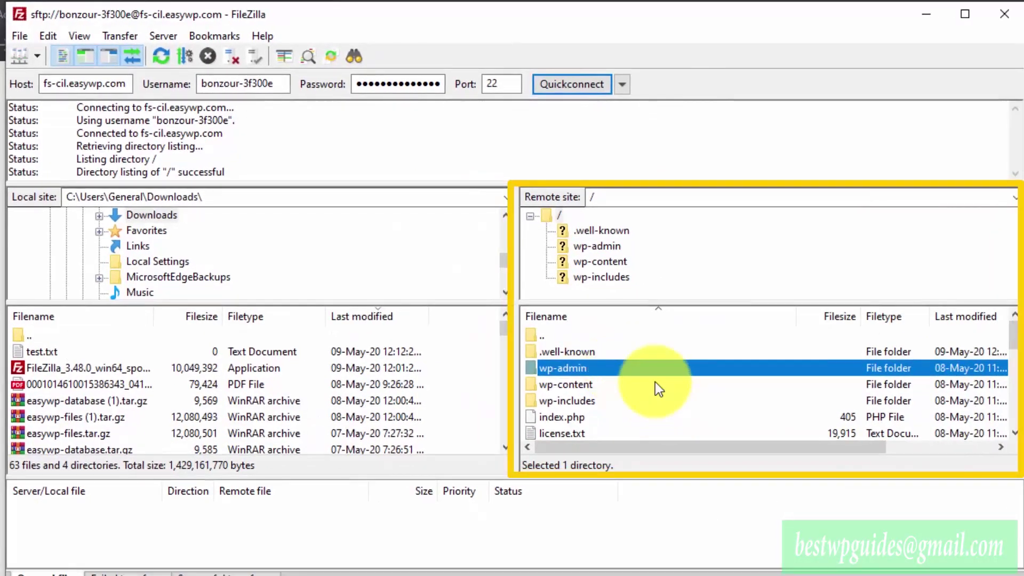
scroll(655, 382, "down", 1)
scroll(654, 371, "up", 1)
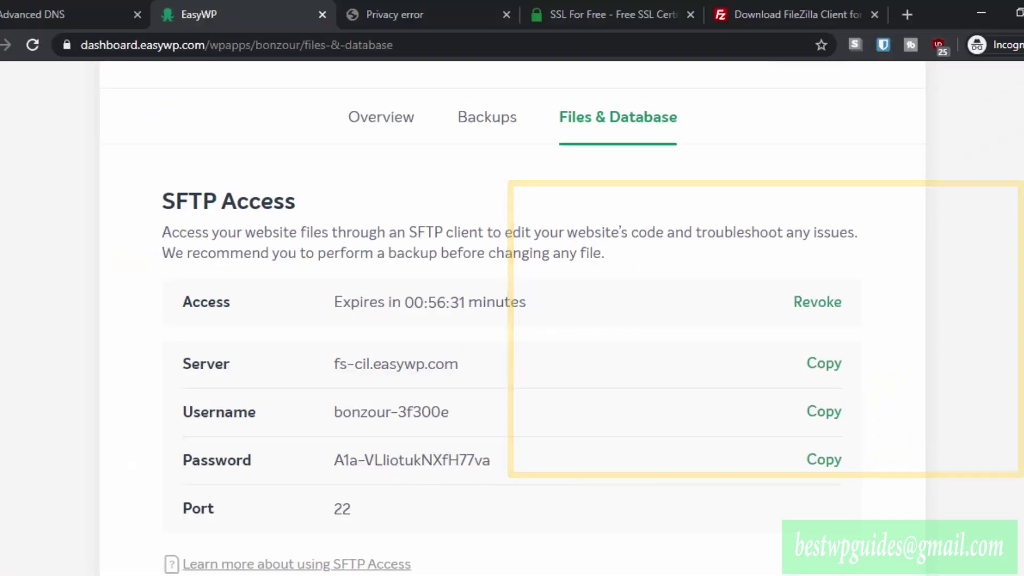
- Switch to the SSL For Free page in the browser and enter bonzour.website as the website to secure
left_click(589, 5)
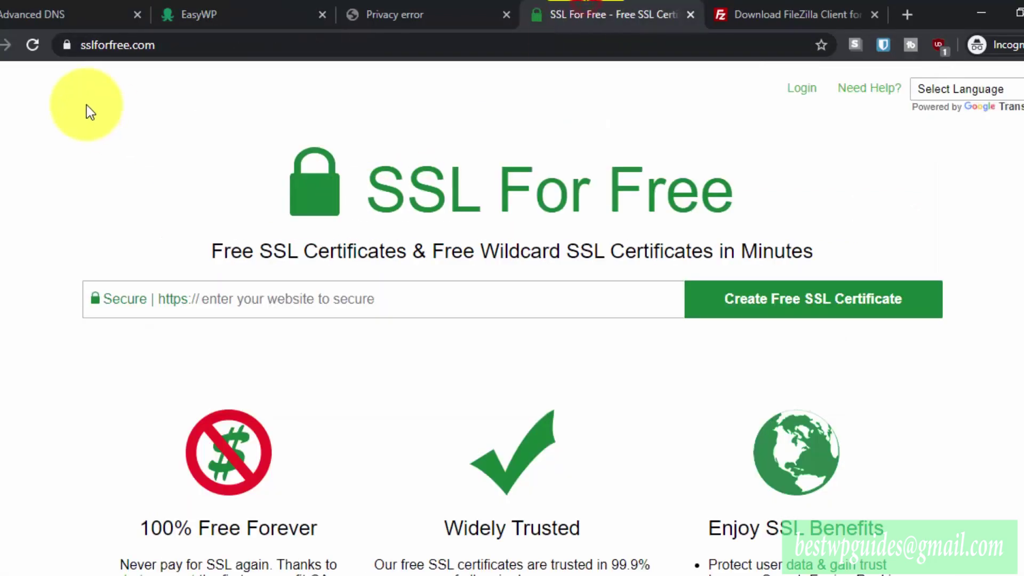
left_click_drag(90, 46, 160, 48)
left_click(376, 105)
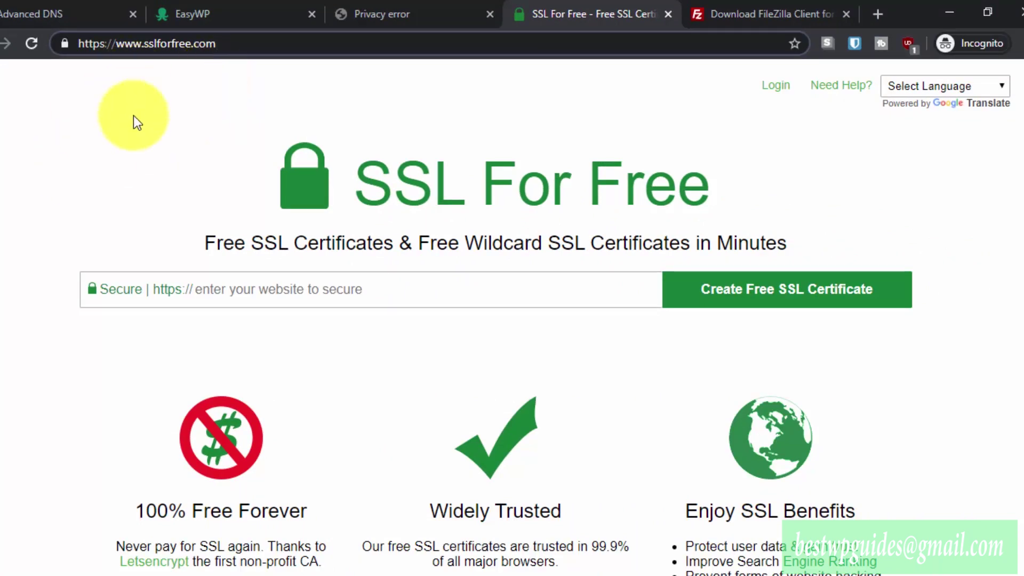
left_click(129, 128)
left_click(283, 276)
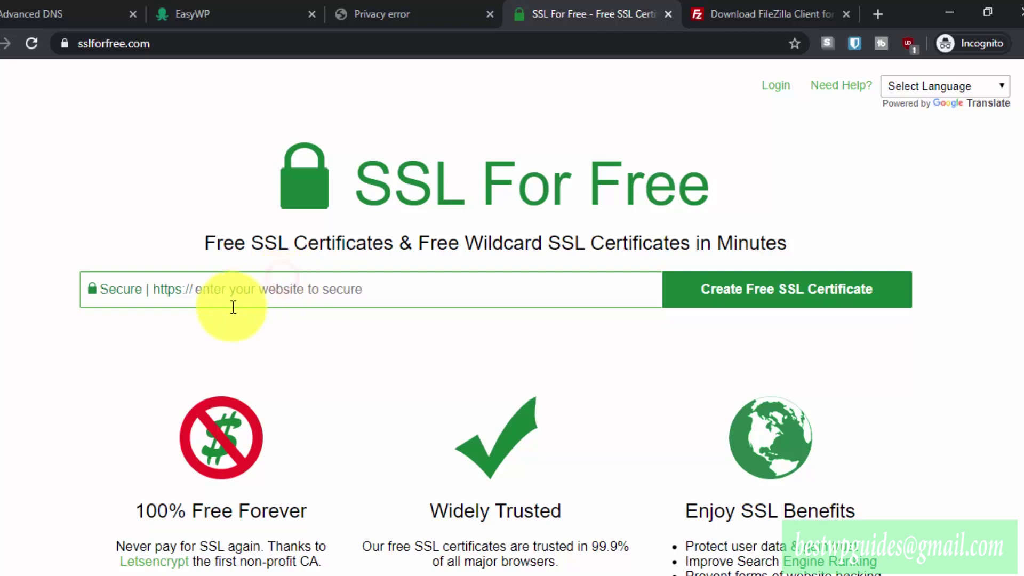
type("bonzour.website")
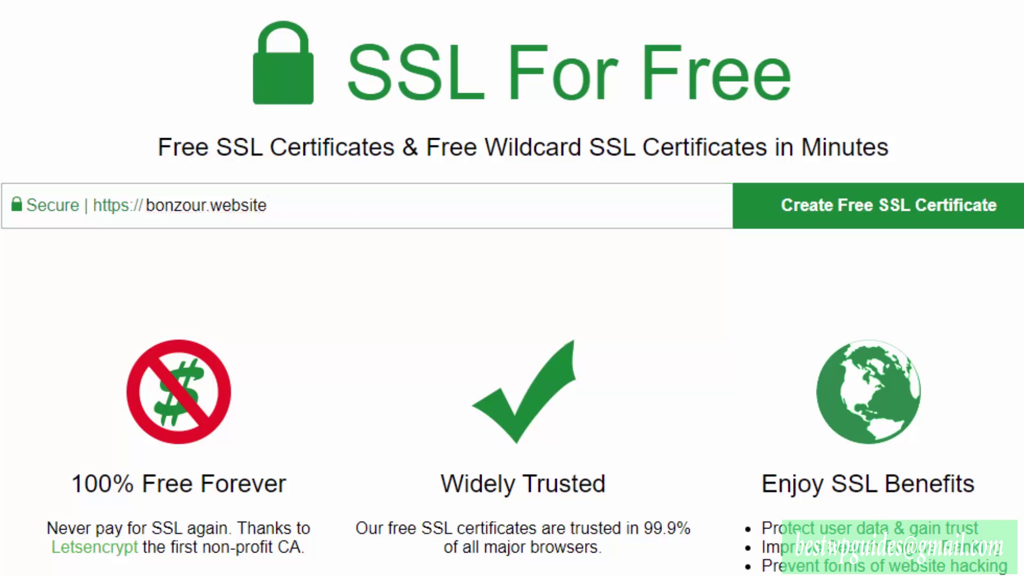
left_click(384, 217)
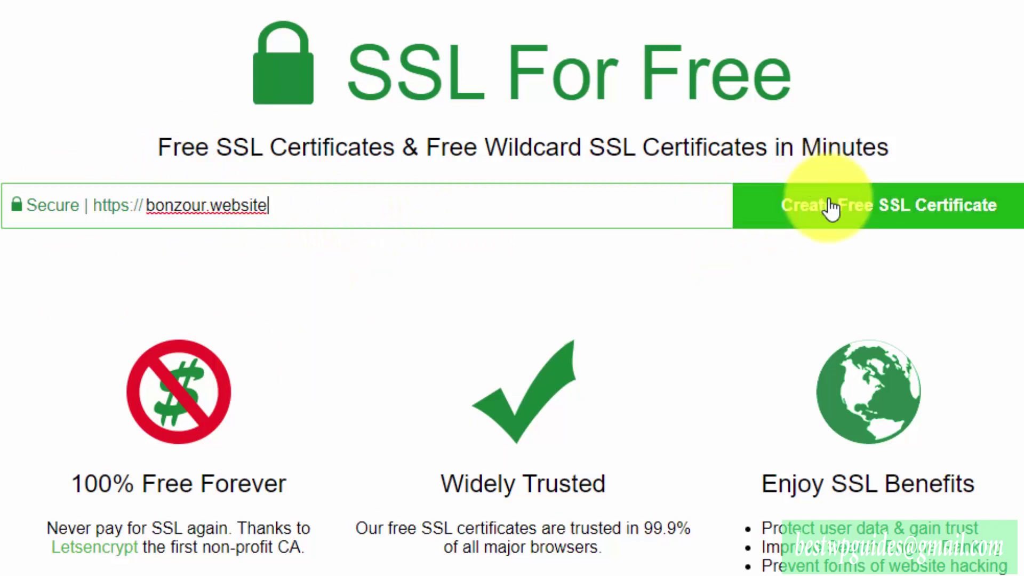
- Request a free SSL certificate for bonzour.website and pick Manual Verification as the validation method
left_click(890, 214)
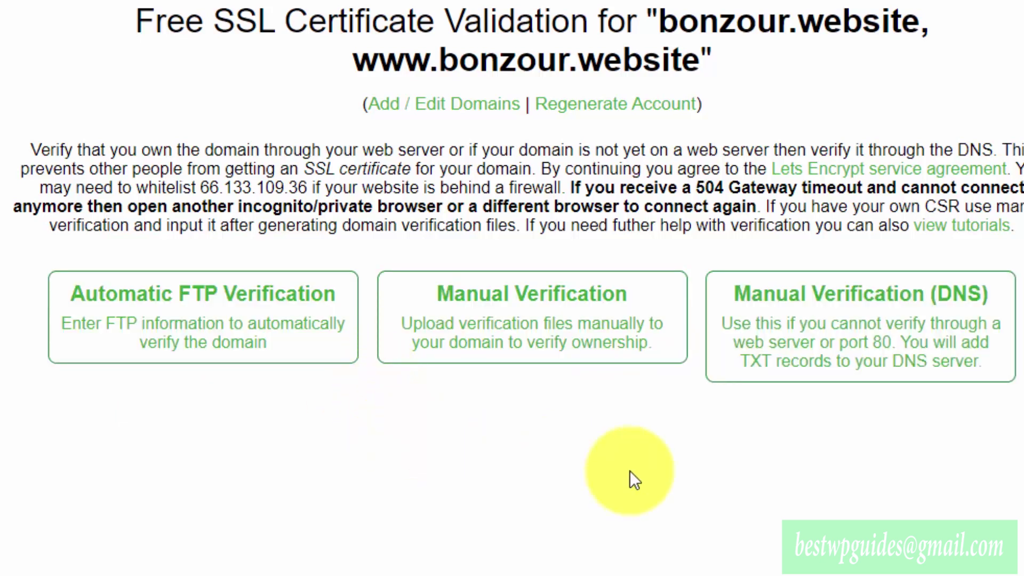
left_click(569, 361)
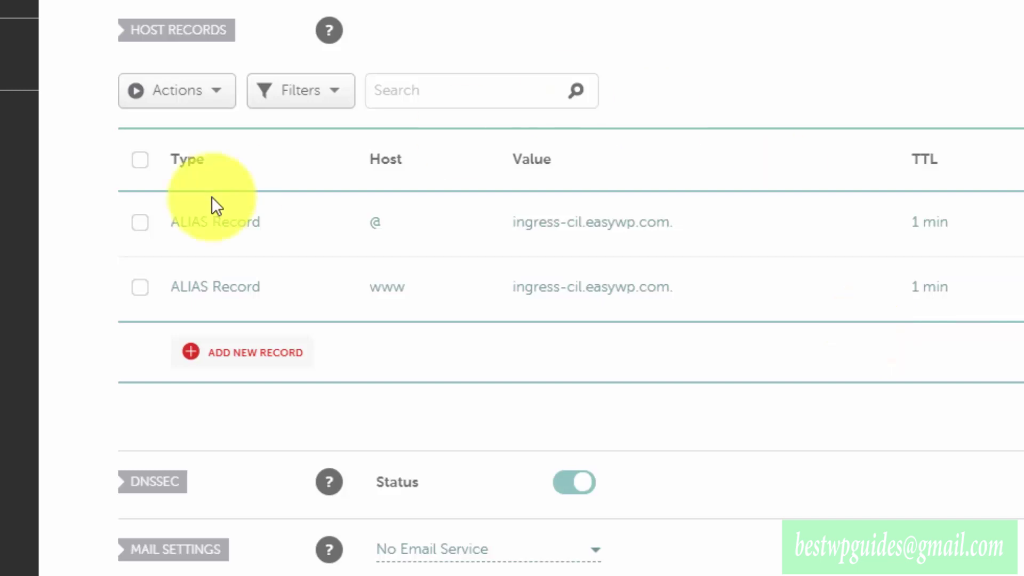
- Start a new TXT Record in the domain's host records and open its TTL options
left_click(197, 352)
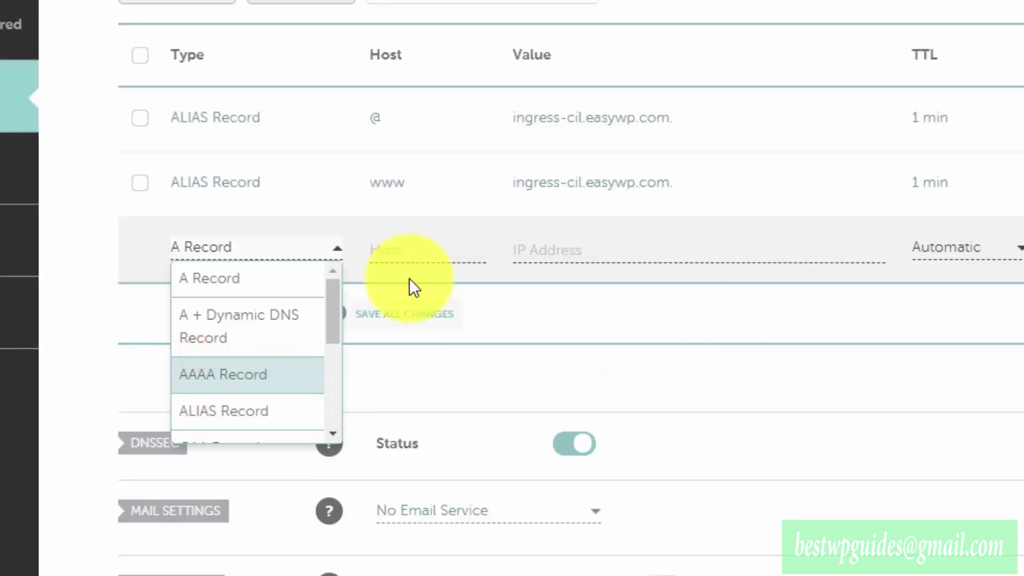
scroll(304, 350, "down", 5)
left_click(263, 352)
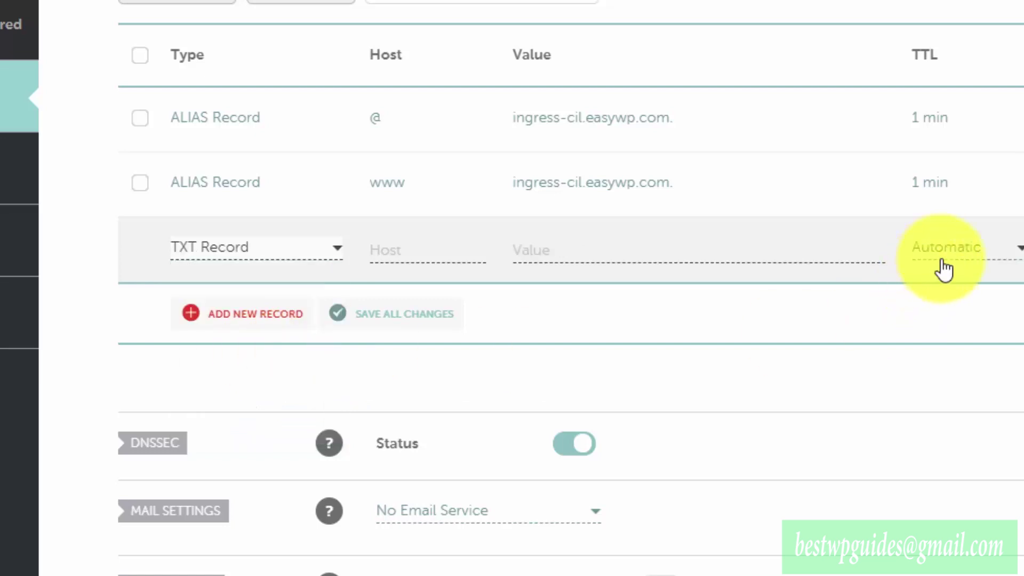
left_click(960, 245)
scroll(975, 323, "down", 1)
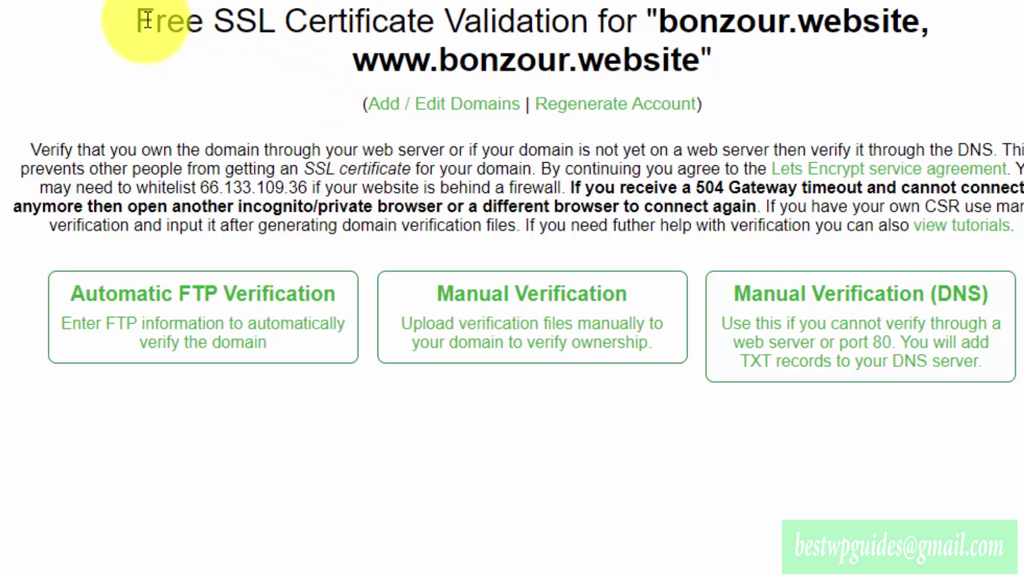
left_click_drag(147, 21, 681, 29)
left_click(729, 49)
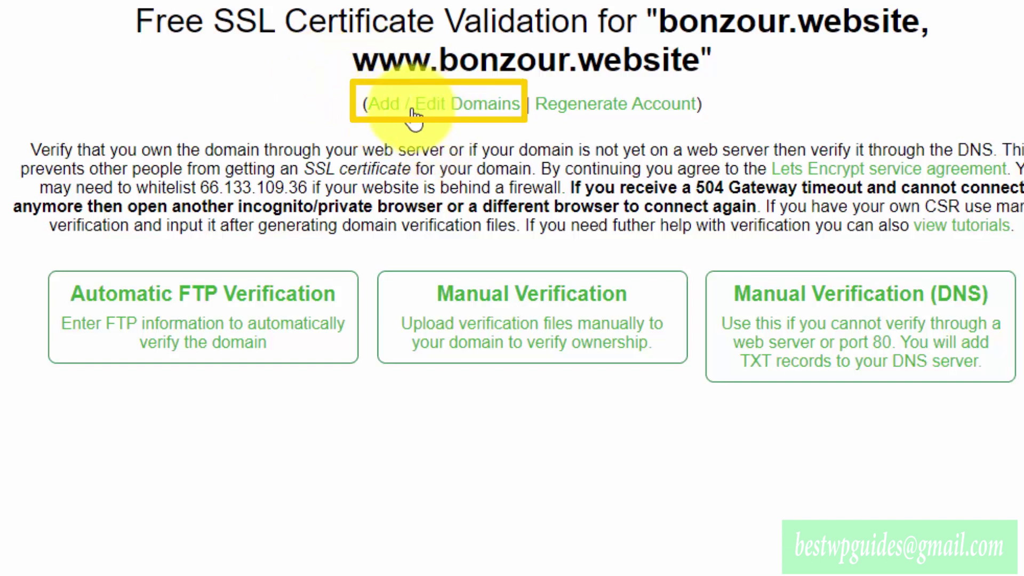
left_click(445, 103)
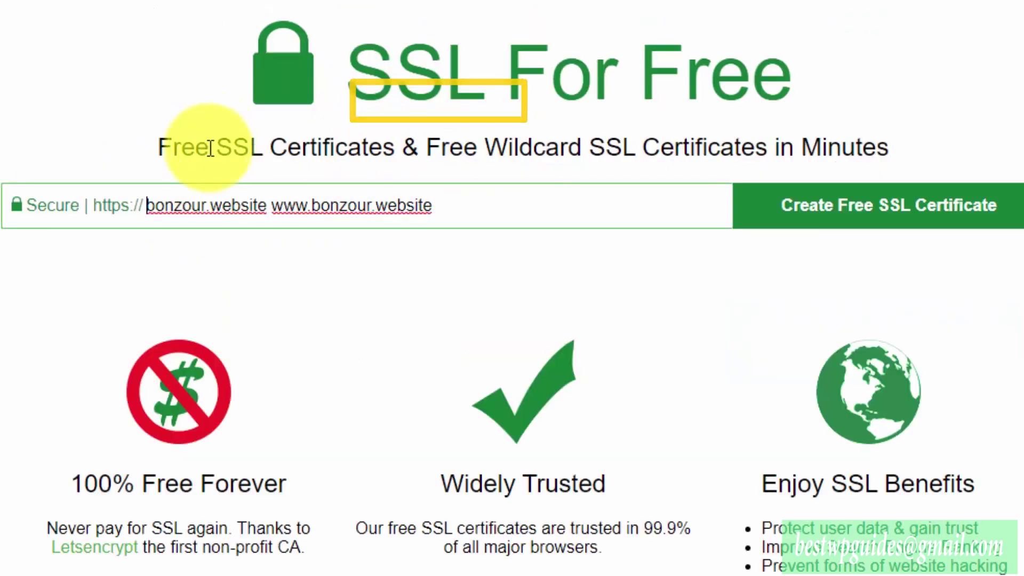
left_click_drag(433, 208, 271, 207)
key("BackSpace")
key("BackSpace")
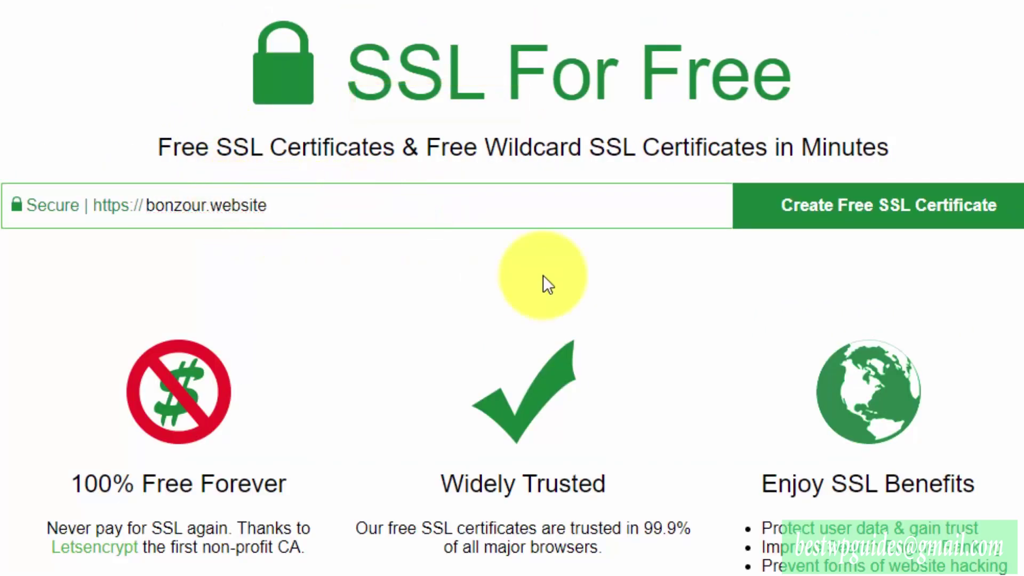
left_click(844, 211)
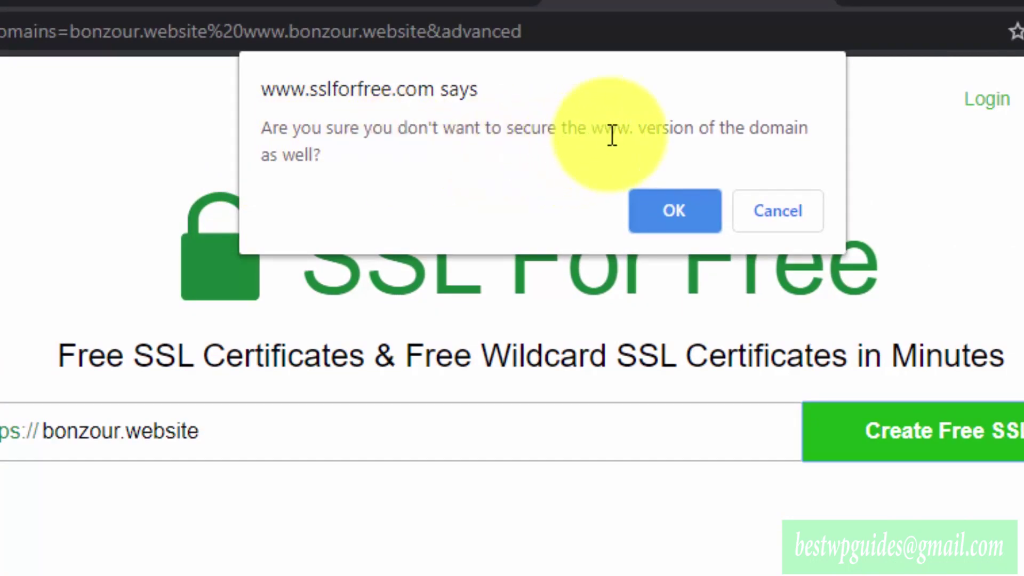
left_click(650, 208)
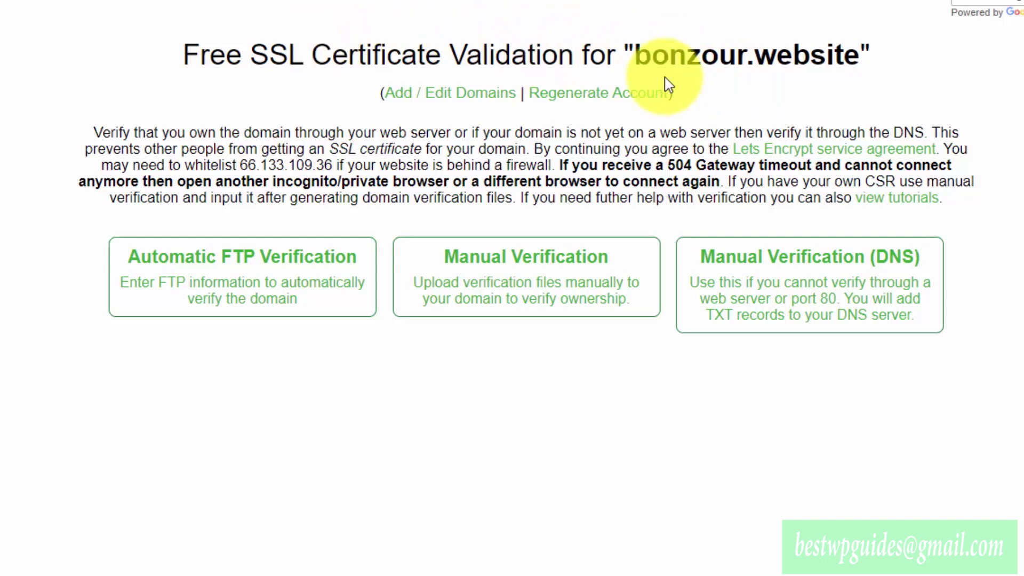
- Choose Manual Verification for bonzour.website, generate the verification files and download File #1
left_click_drag(638, 53, 616, 46)
left_click(600, 130)
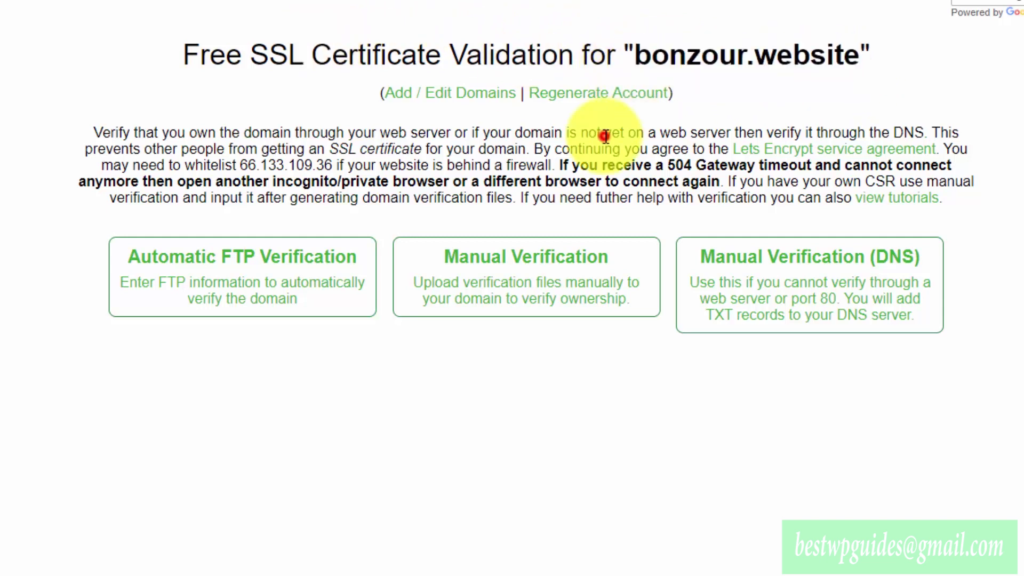
left_click(549, 265)
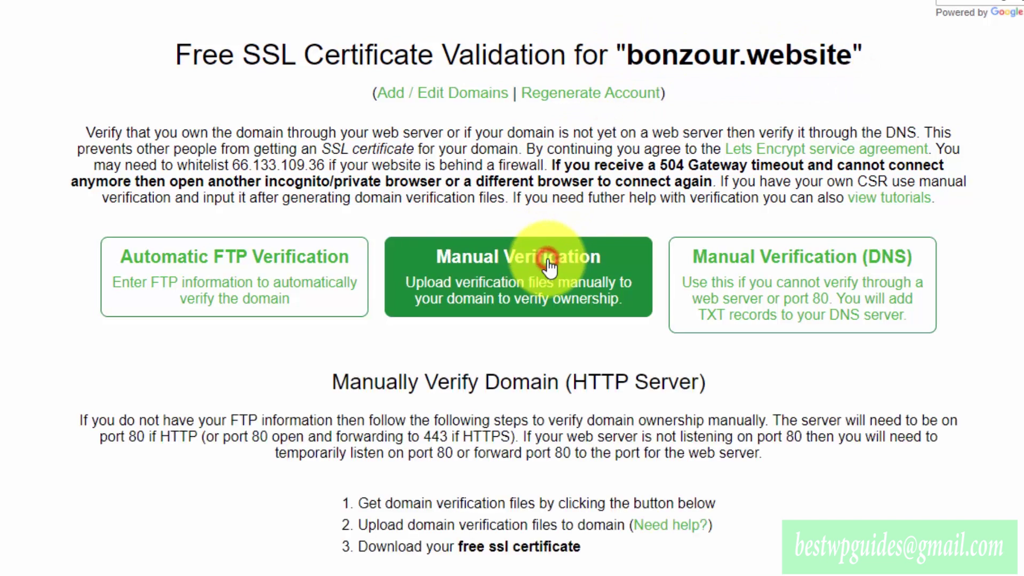
scroll(453, 520, "down", 1)
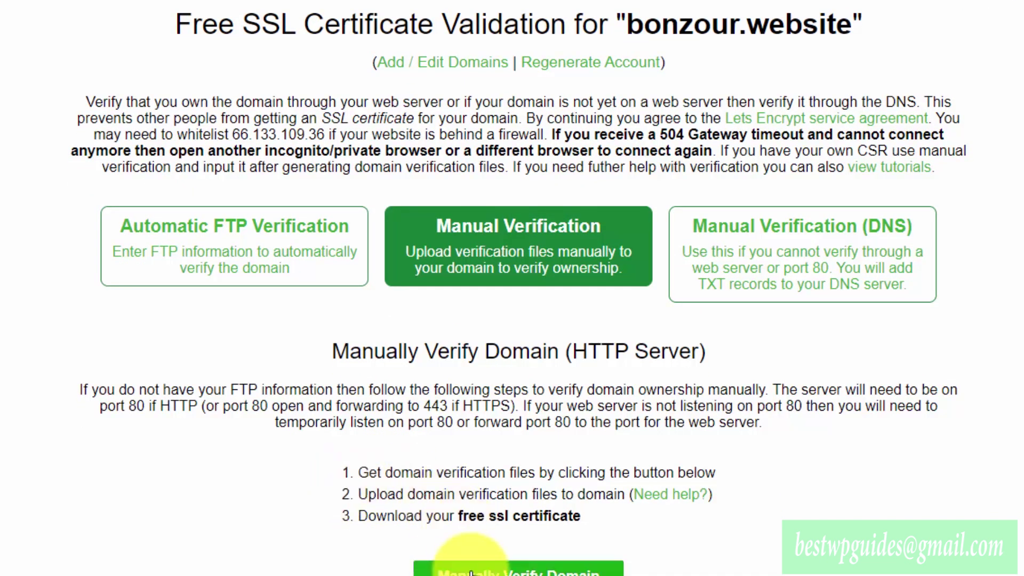
left_click(524, 572)
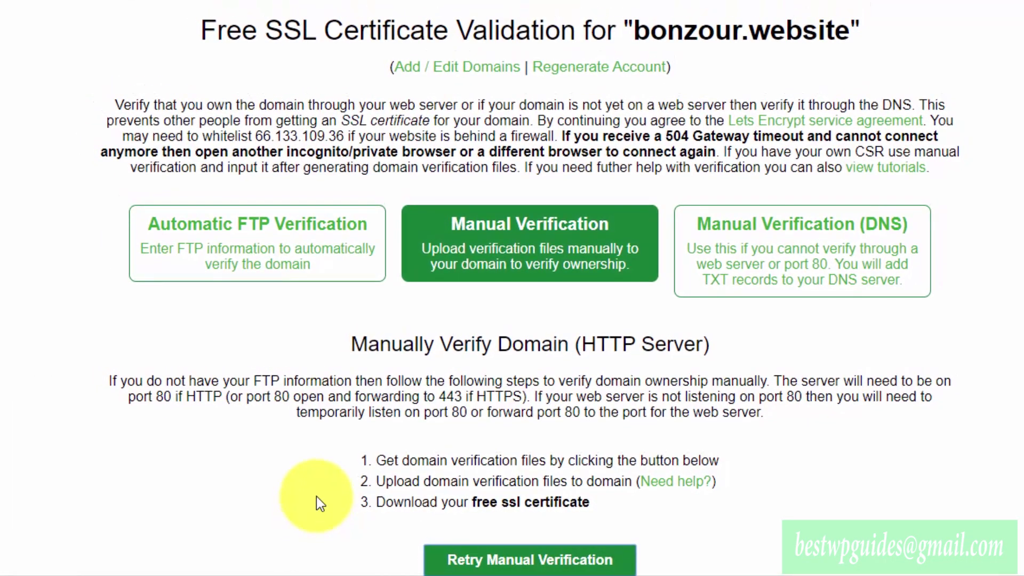
scroll(316, 496, "down", 8)
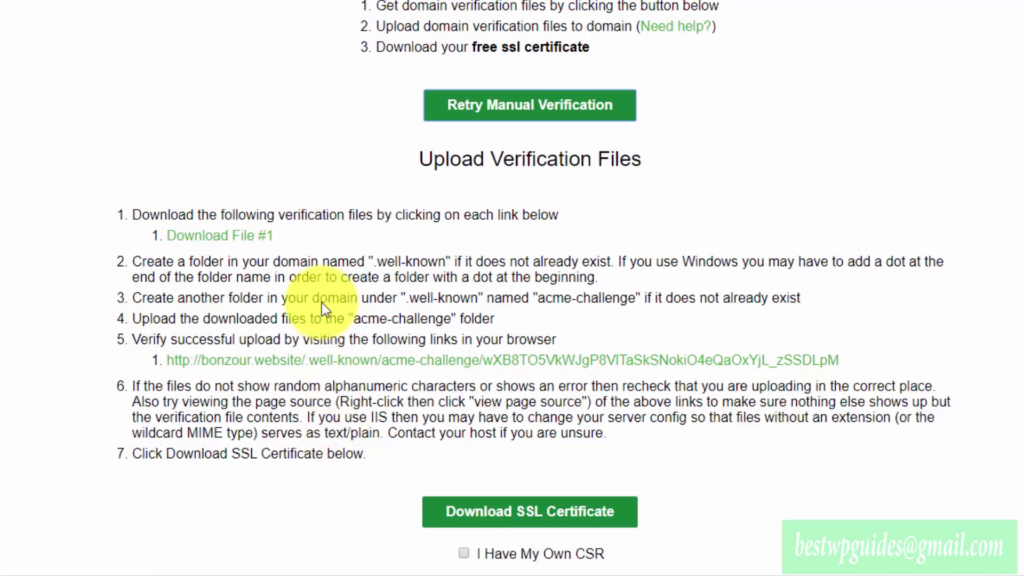
left_click(221, 236)
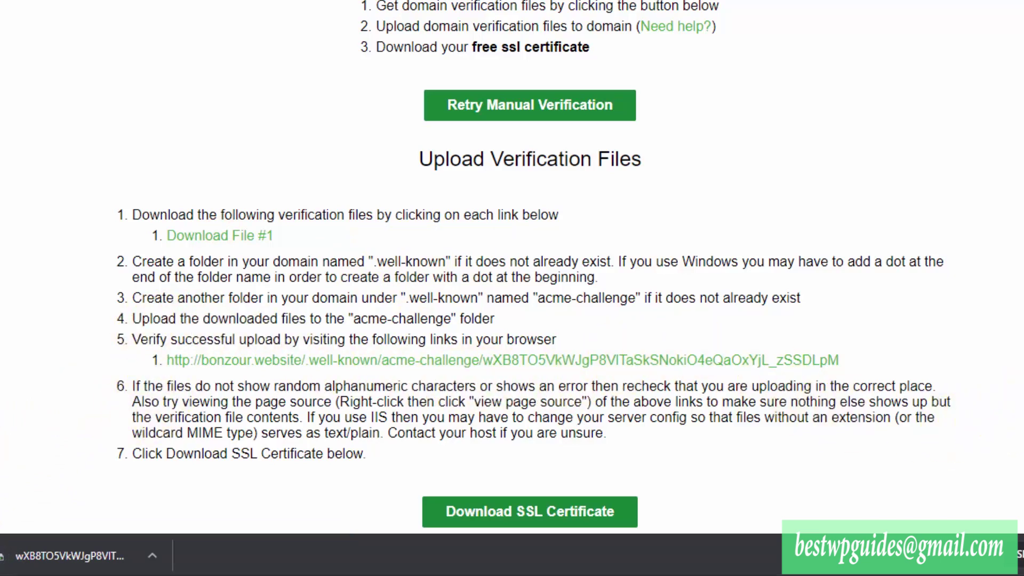
- Switch to FileZilla and delete the .well-known folder with its contents from the remote site's root
key("alt+Tab")
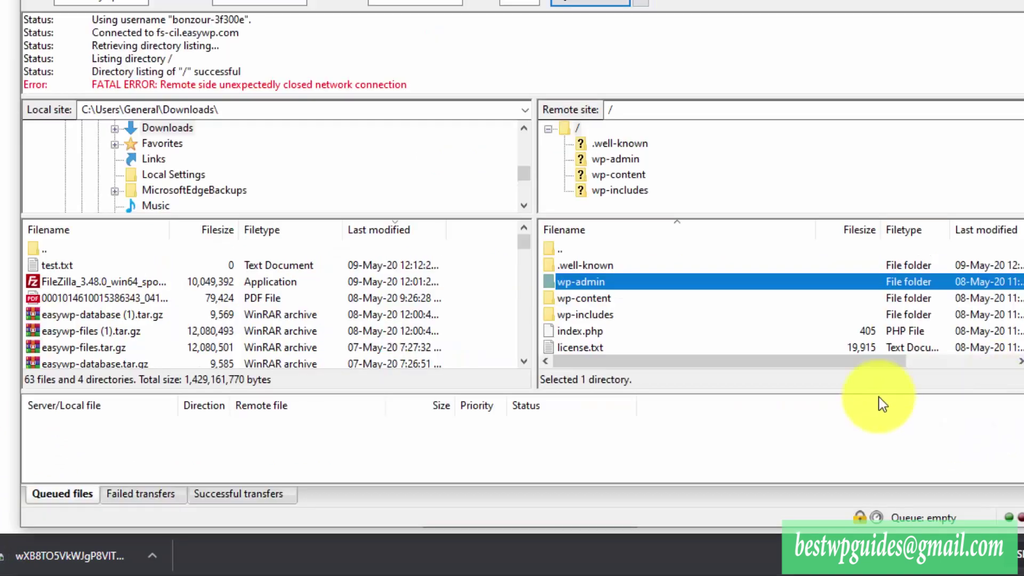
left_click(596, 267)
right_click(594, 266)
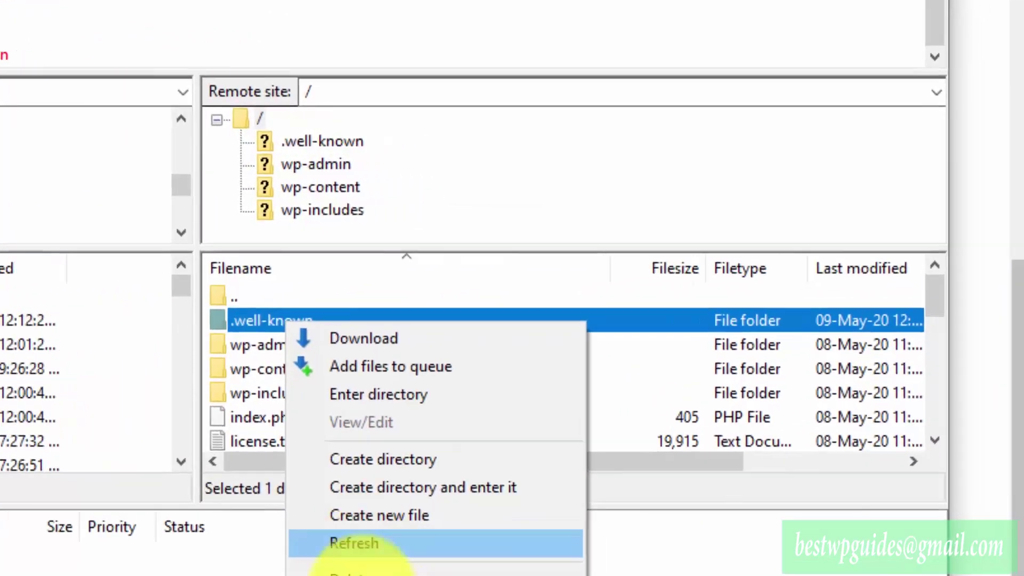
left_click(347, 569)
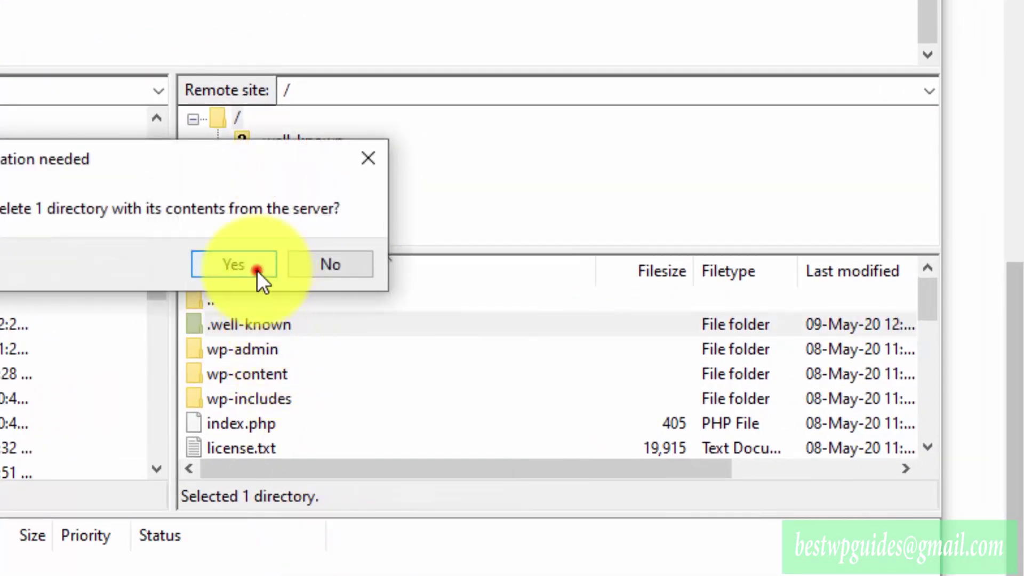
left_click(275, 268)
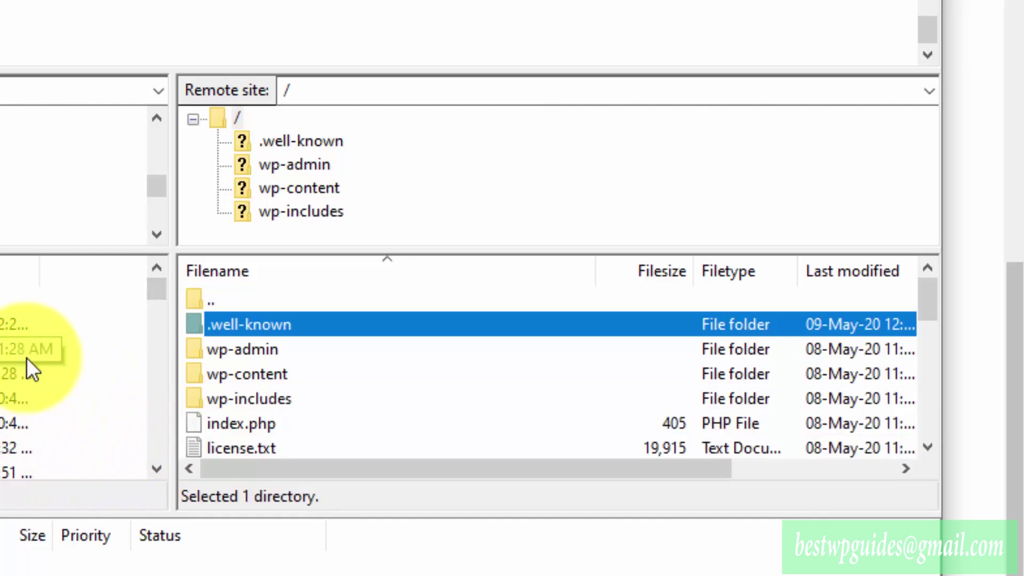
- Look through the remote root's folders, and read in SSL For Free's upload instructions which folders the verification file needs
left_click(321, 394)
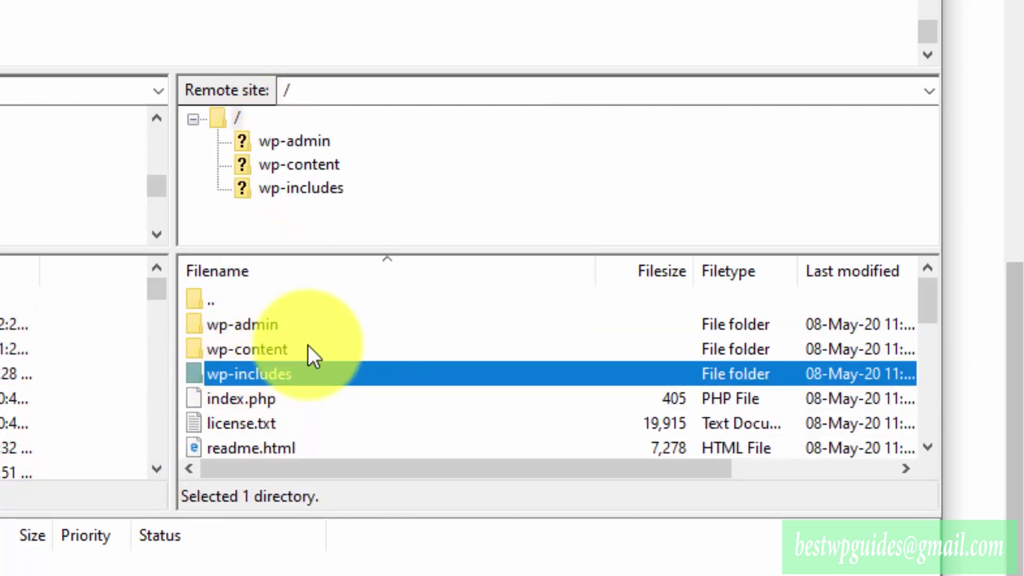
scroll(296, 325, "down", 1)
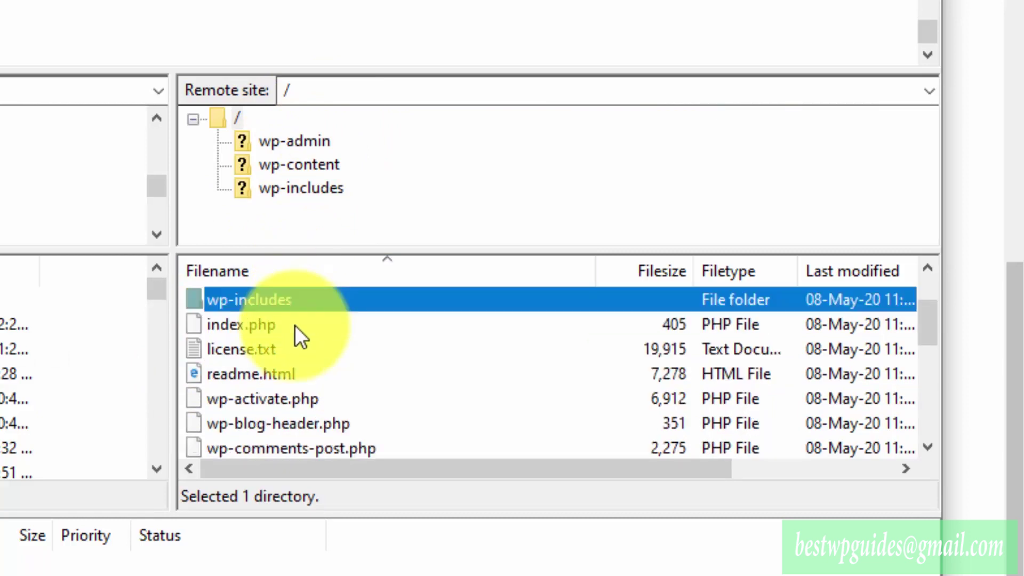
scroll(295, 326, "up", 1)
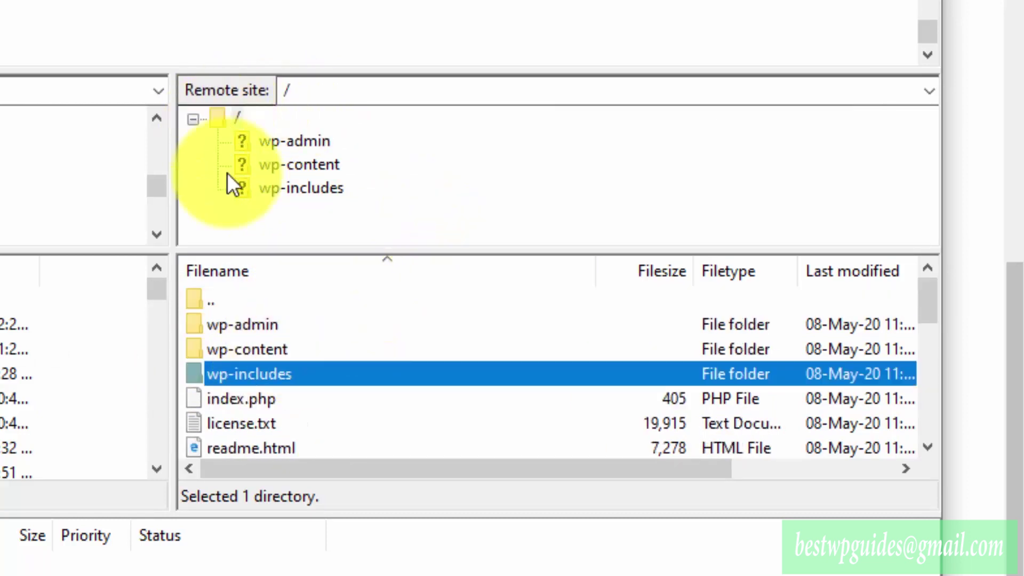
left_click(275, 397)
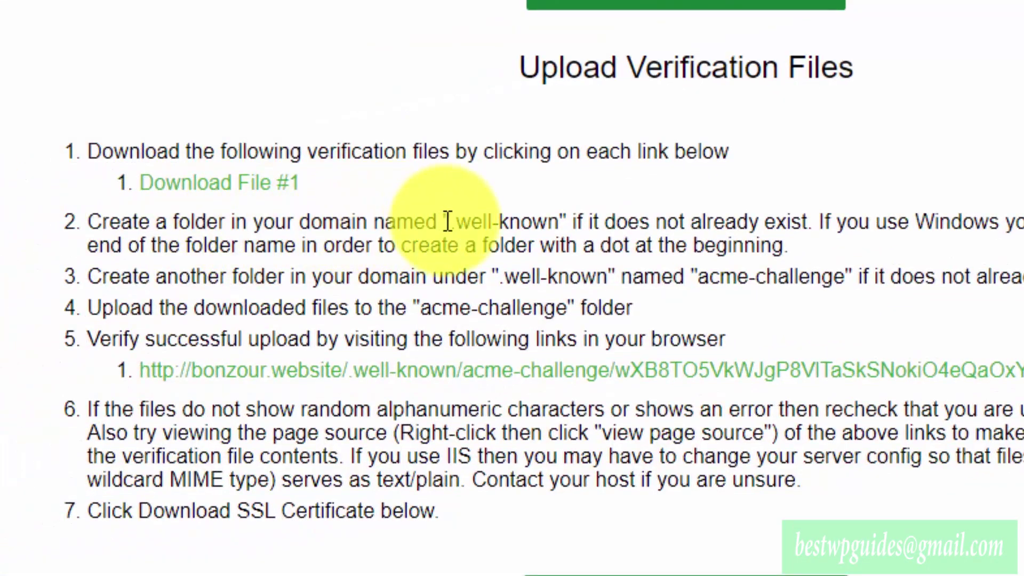
left_click_drag(452, 221, 560, 223)
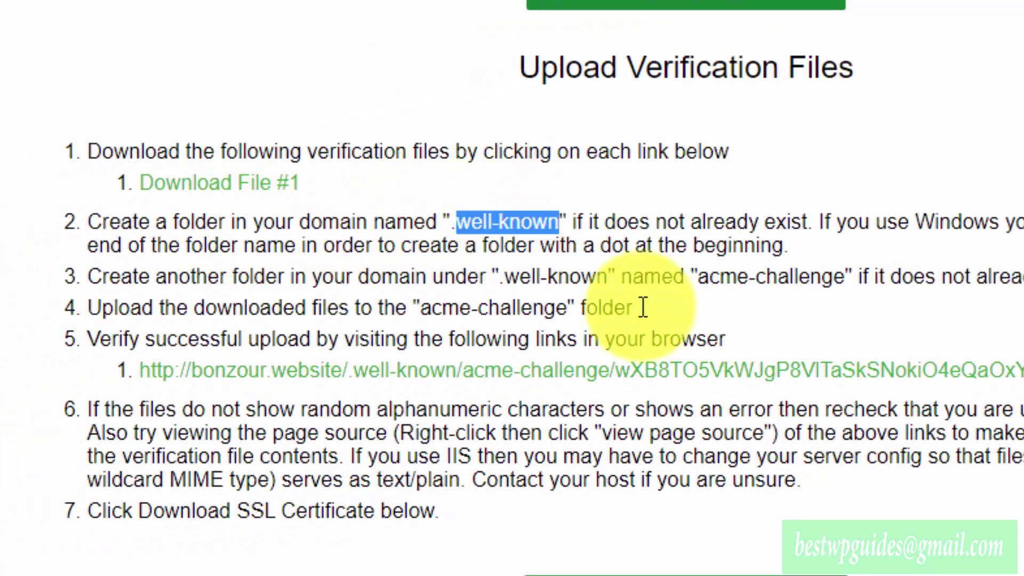
left_click(652, 280)
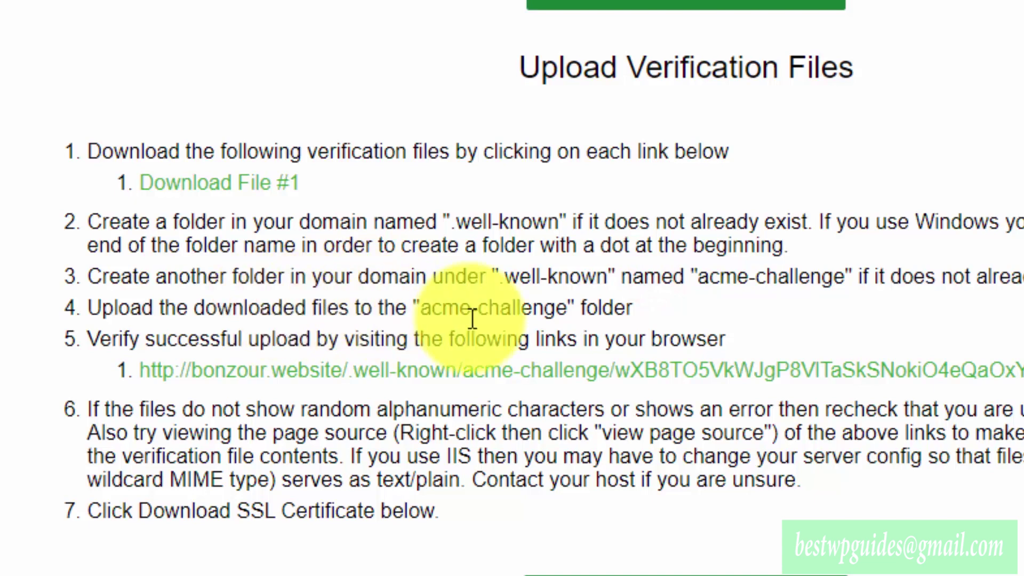
left_click(697, 276)
left_click_drag(699, 276, 824, 277)
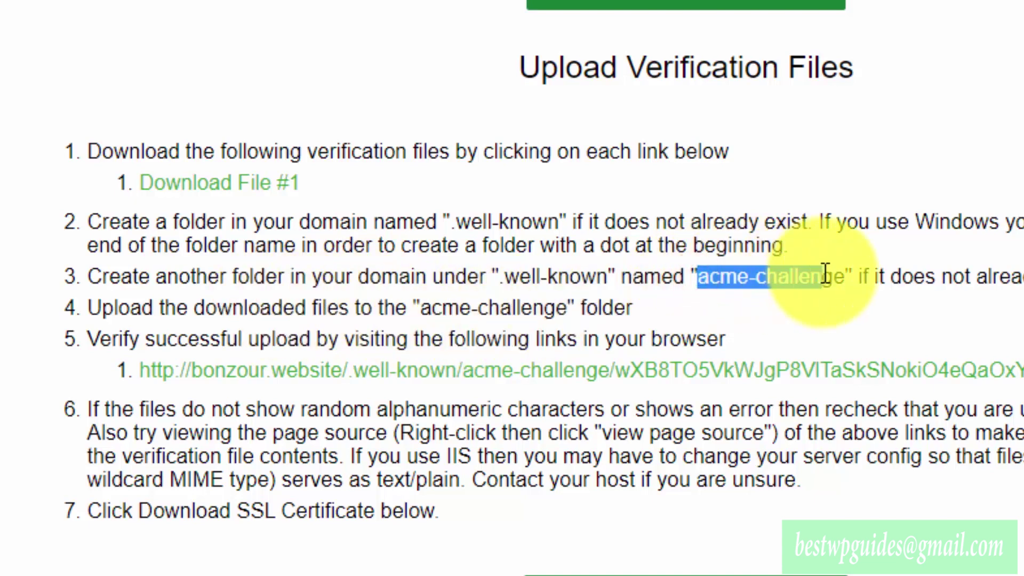
left_click(847, 323)
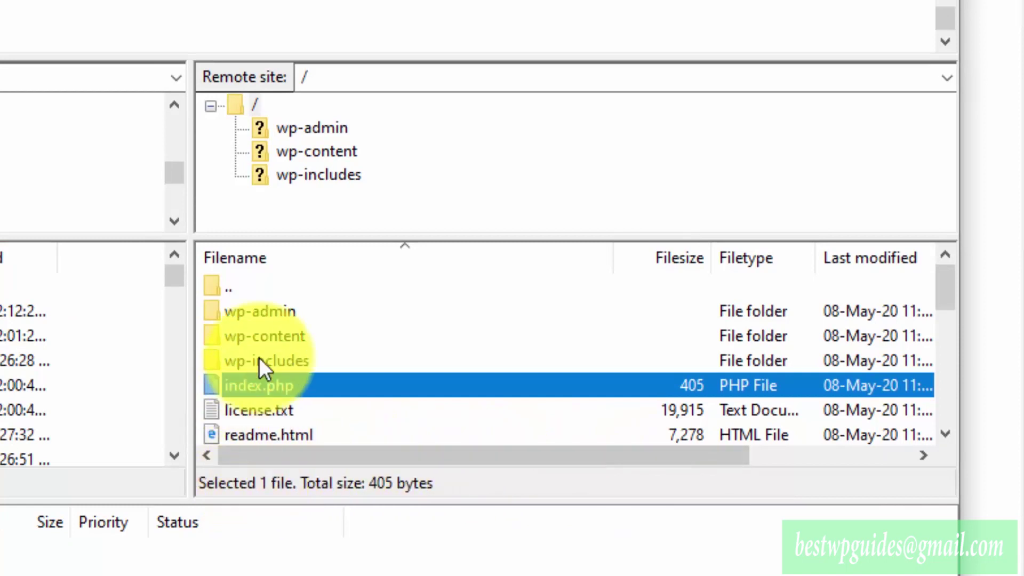
- In FileZilla, create a directory named .well-known in the remote site's root and enter it
left_click(424, 306)
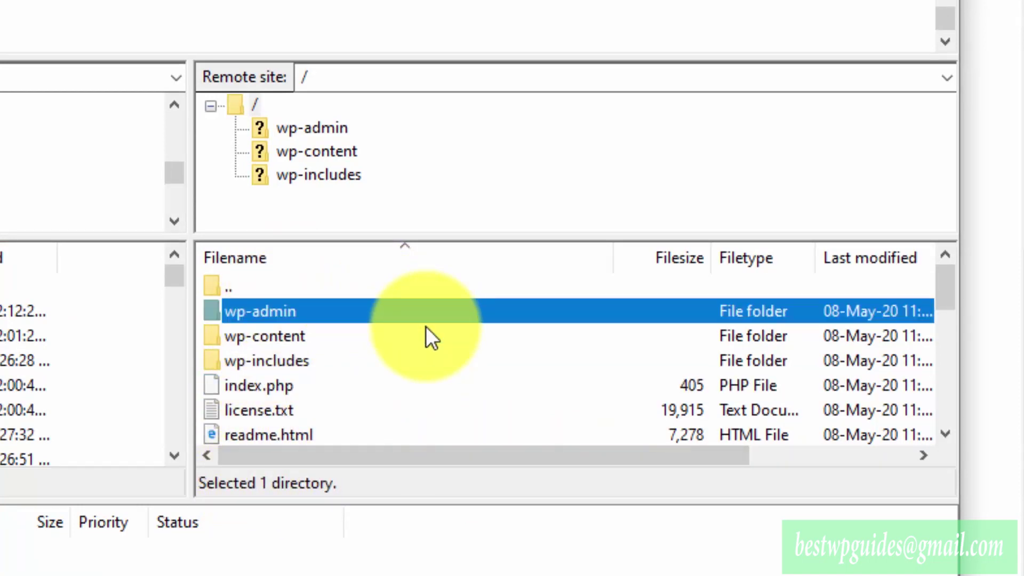
right_click(426, 327)
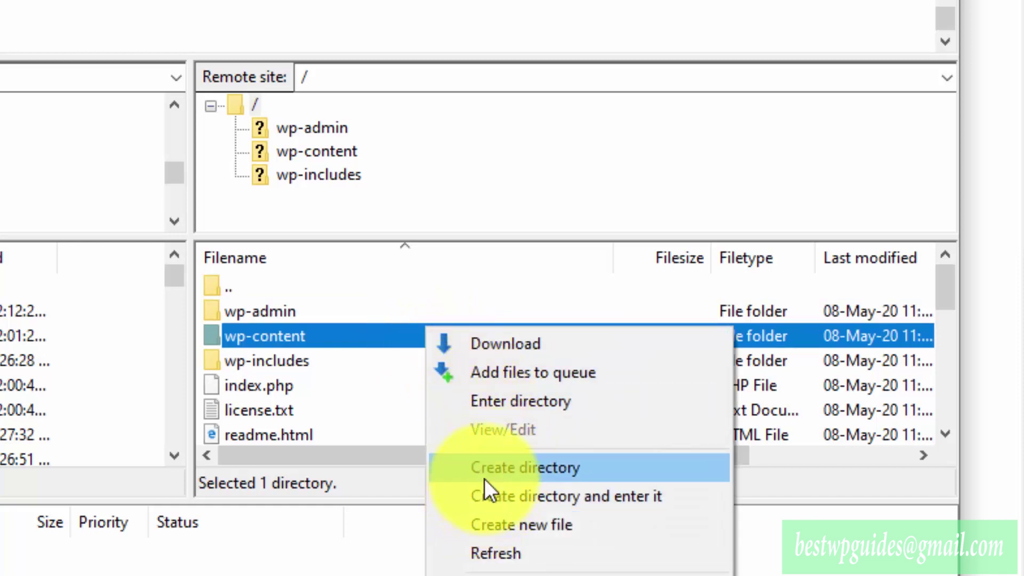
left_click(579, 498)
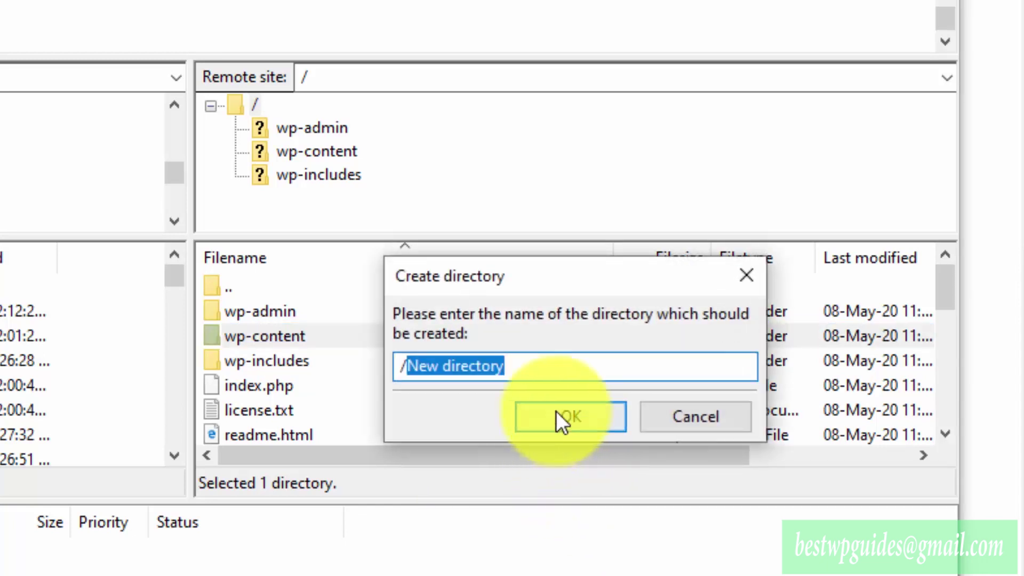
left_click(564, 373)
key("BackSpace")
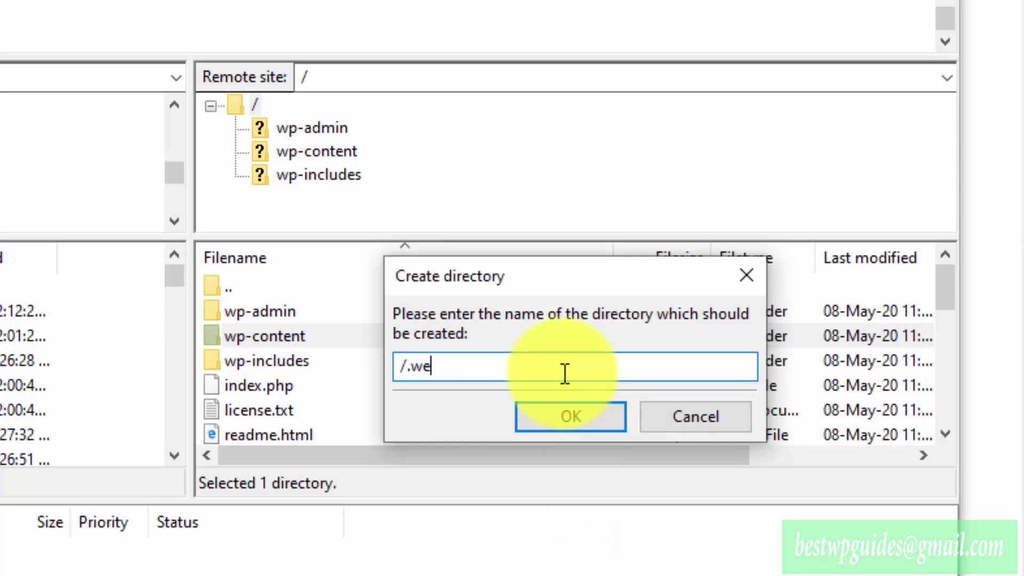
type(".well-known")
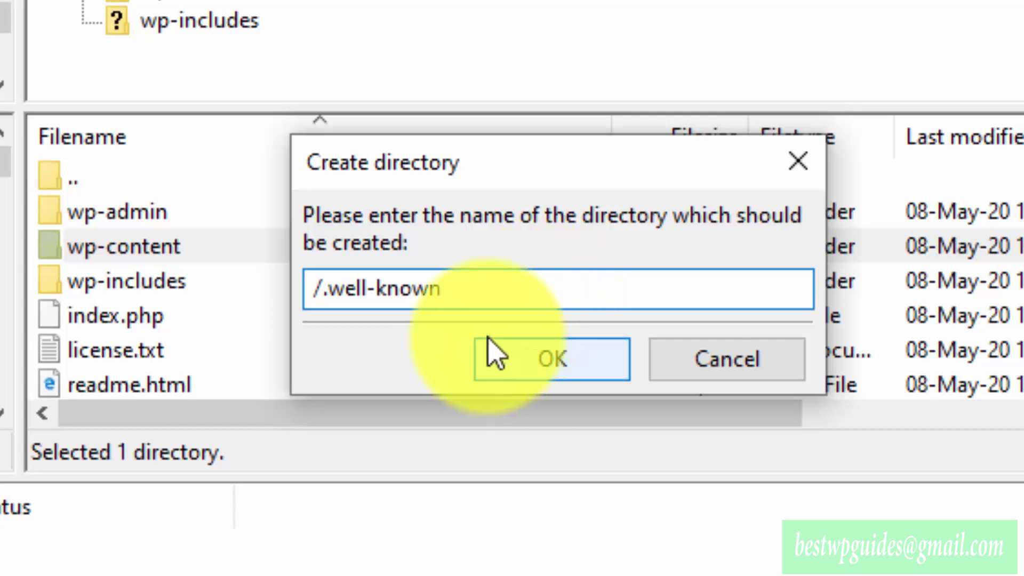
left_click(501, 363)
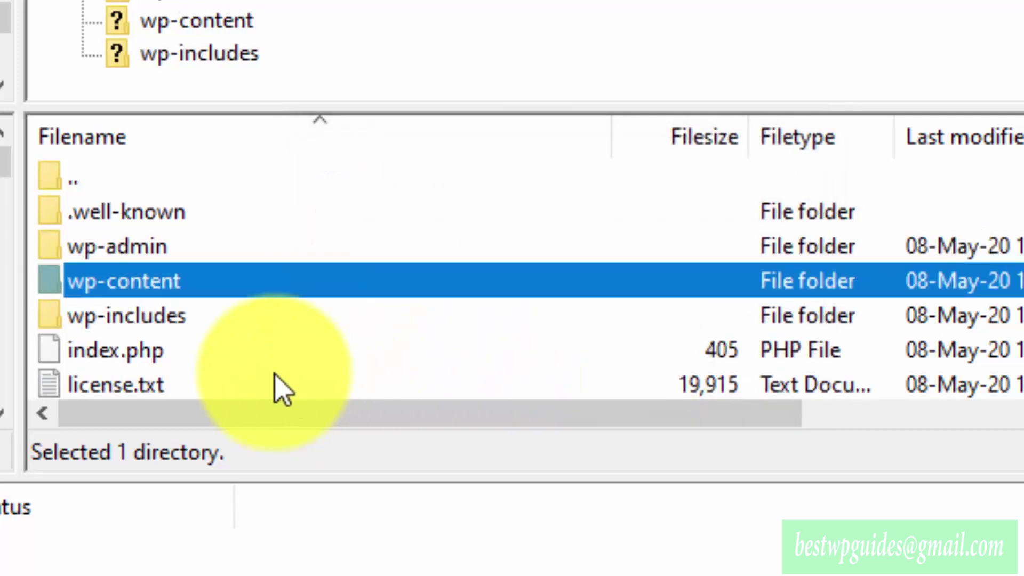
double_click(108, 308)
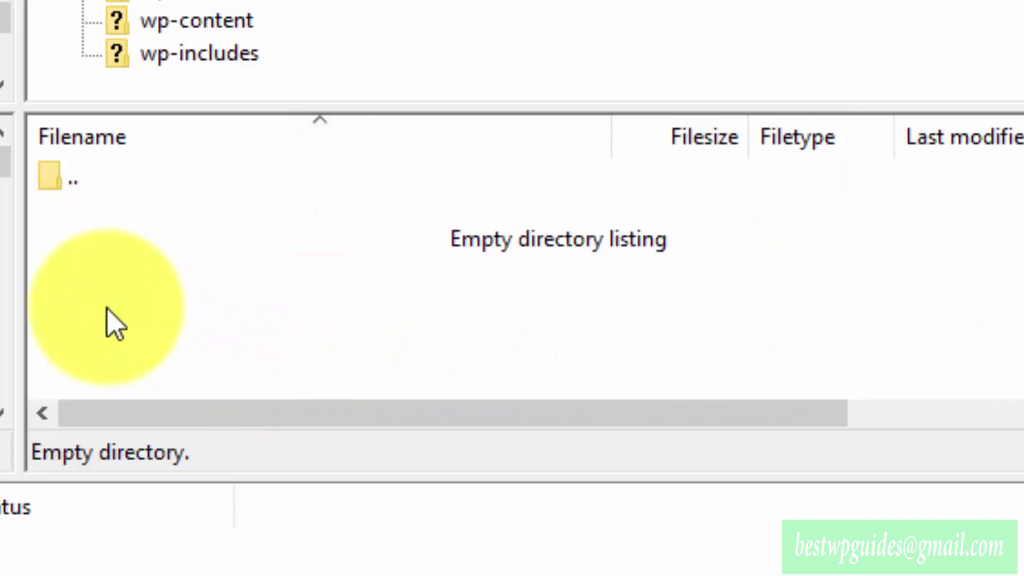
- Create a directory named acme-challenge inside the remote .well-known folder and enter it
left_click(135, 280)
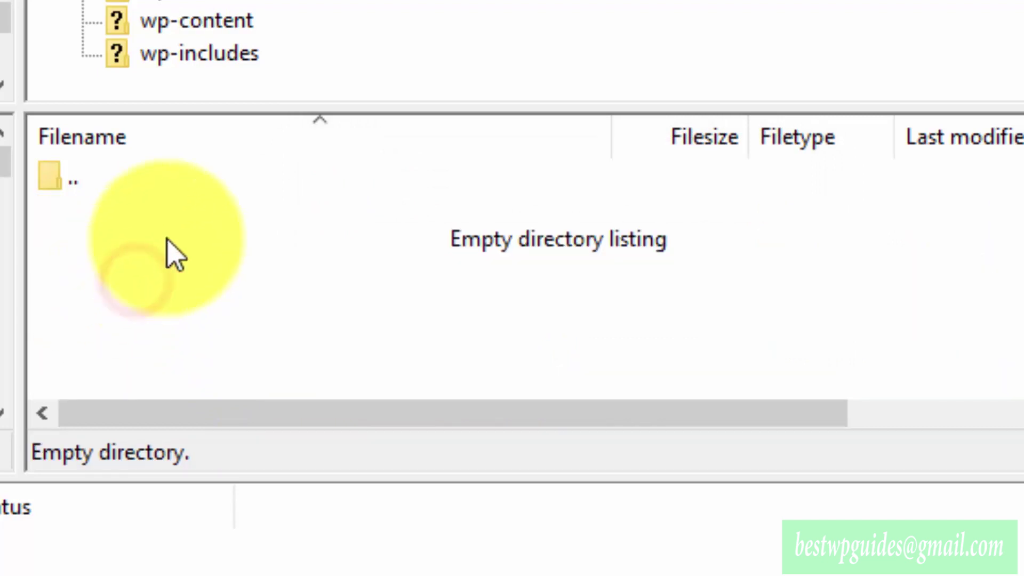
right_click(225, 278)
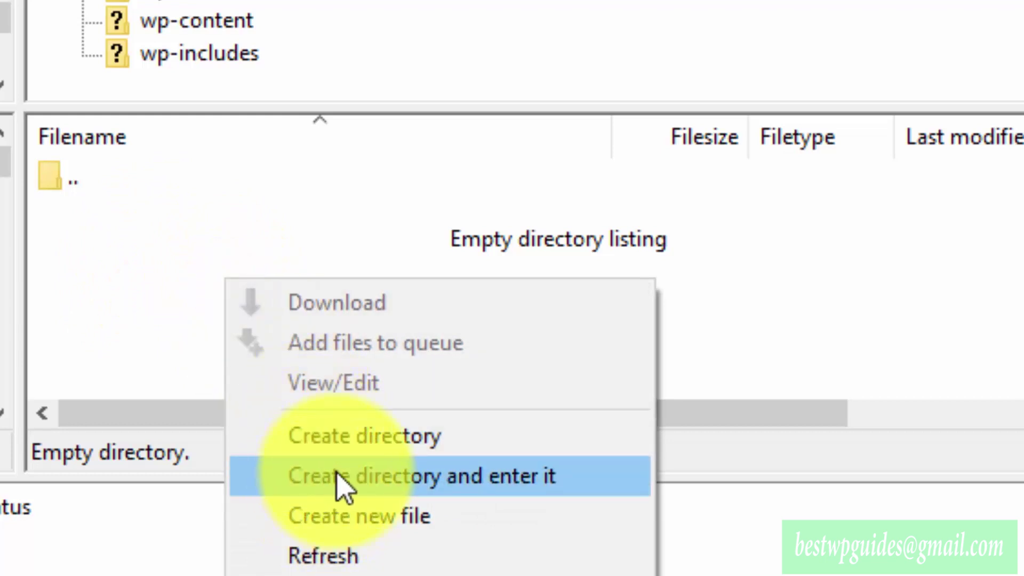
left_click(372, 477)
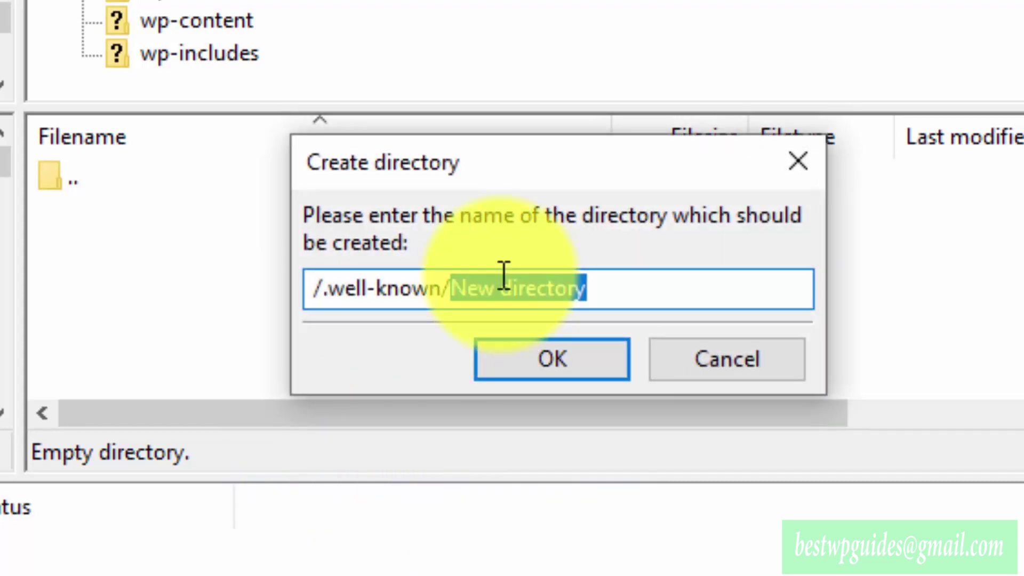
type("acme-challenge")
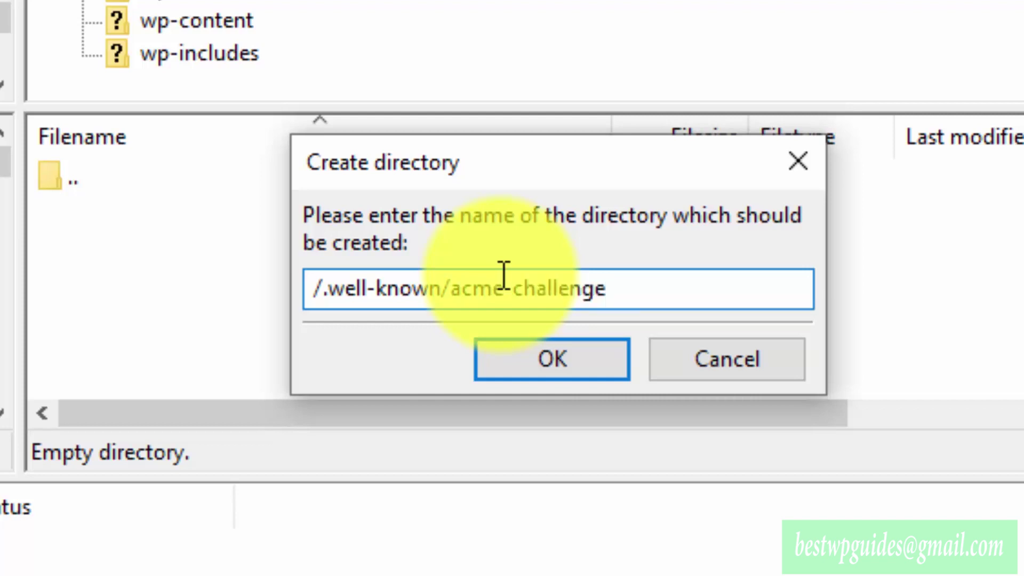
left_click(536, 357)
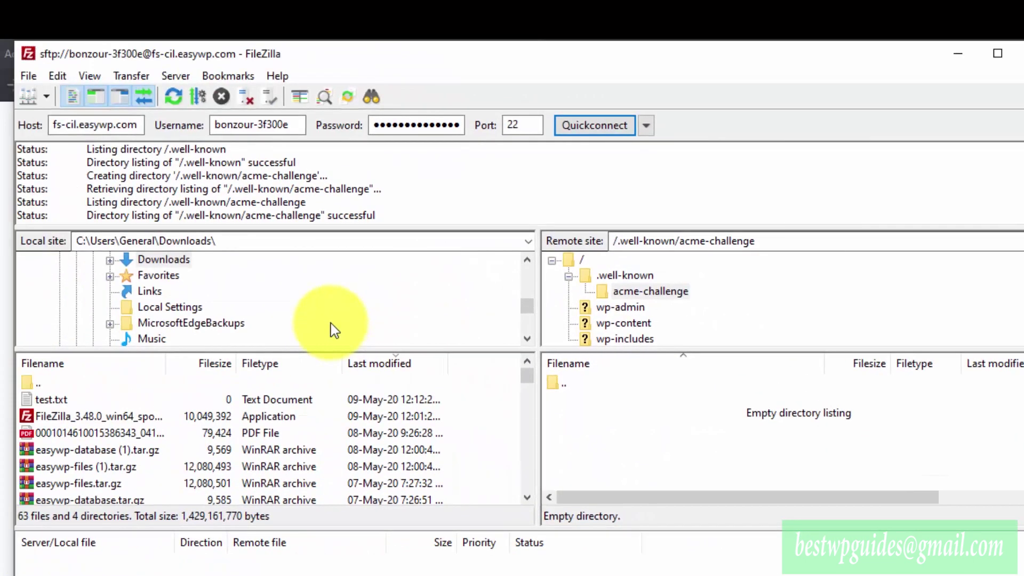
- Refresh the local Downloads folder and sort its files by last modified, newest first, to bring up the verification file
scroll(331, 323, "up", 1)
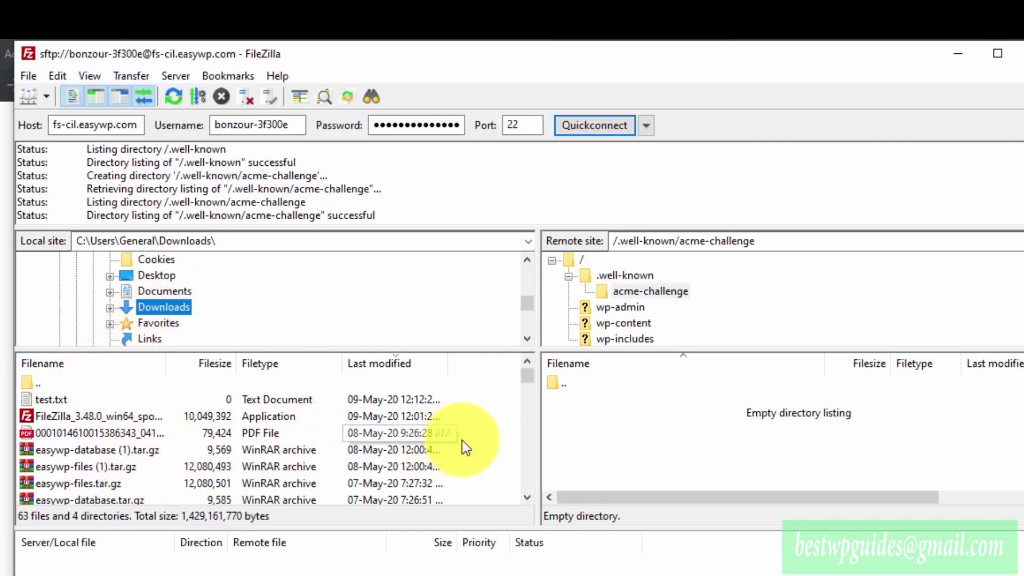
right_click(476, 440)
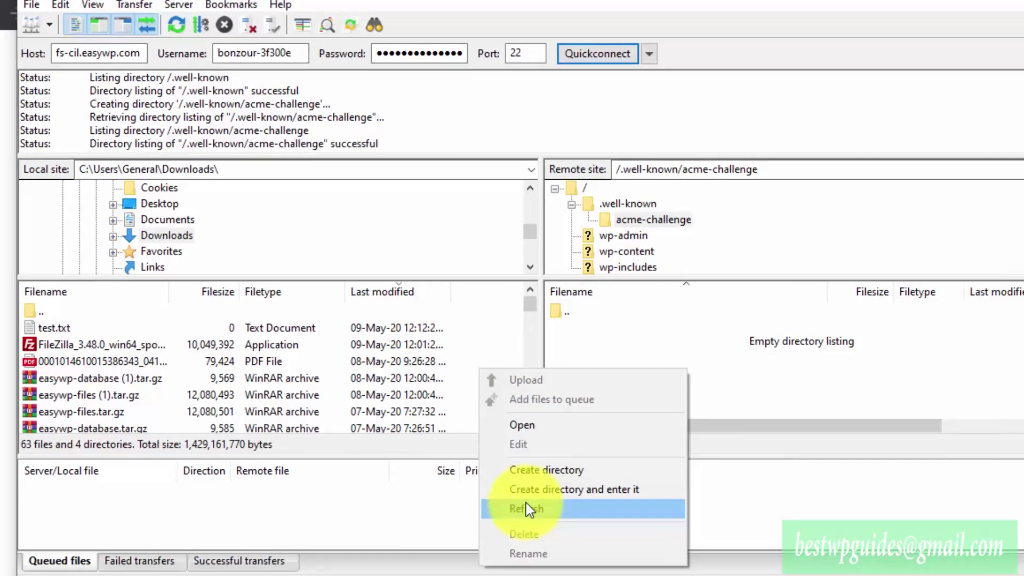
left_click(526, 504)
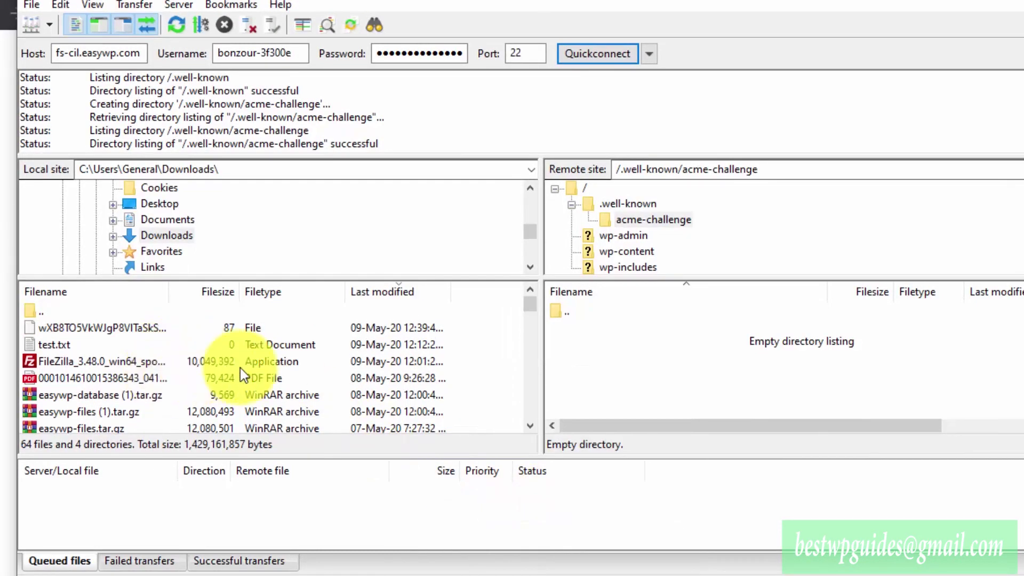
left_click(104, 324)
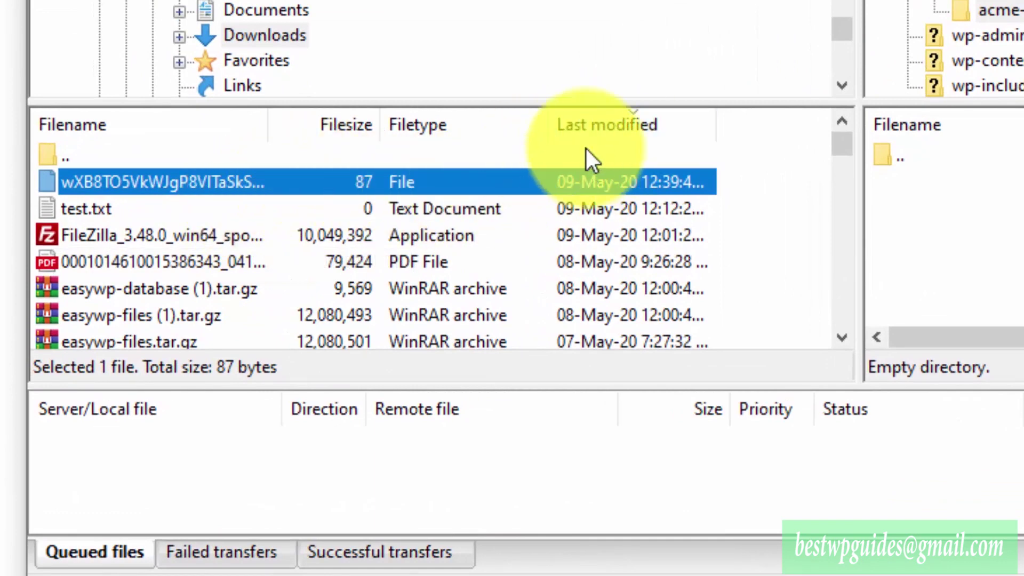
left_click(591, 126)
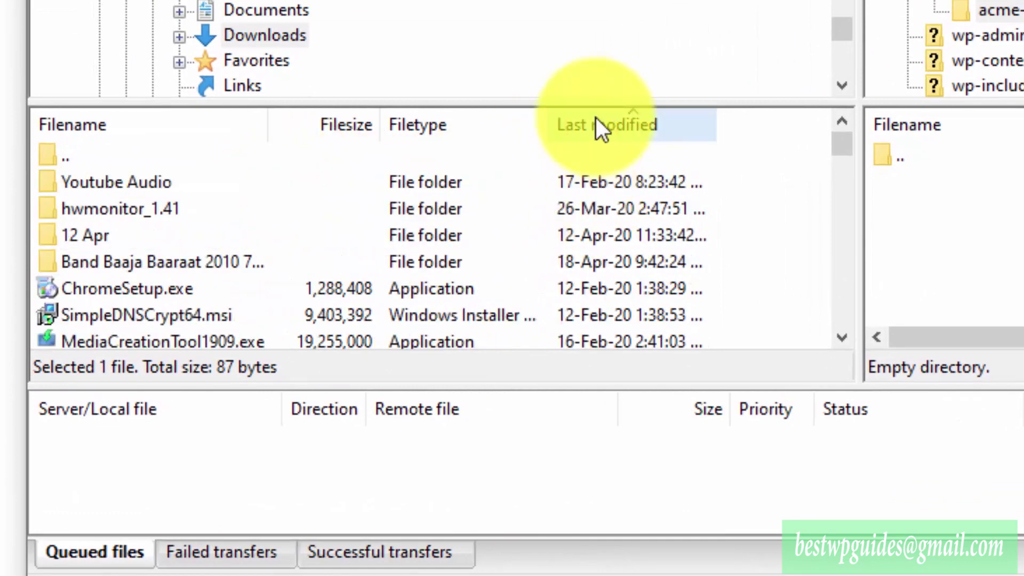
left_click(596, 135)
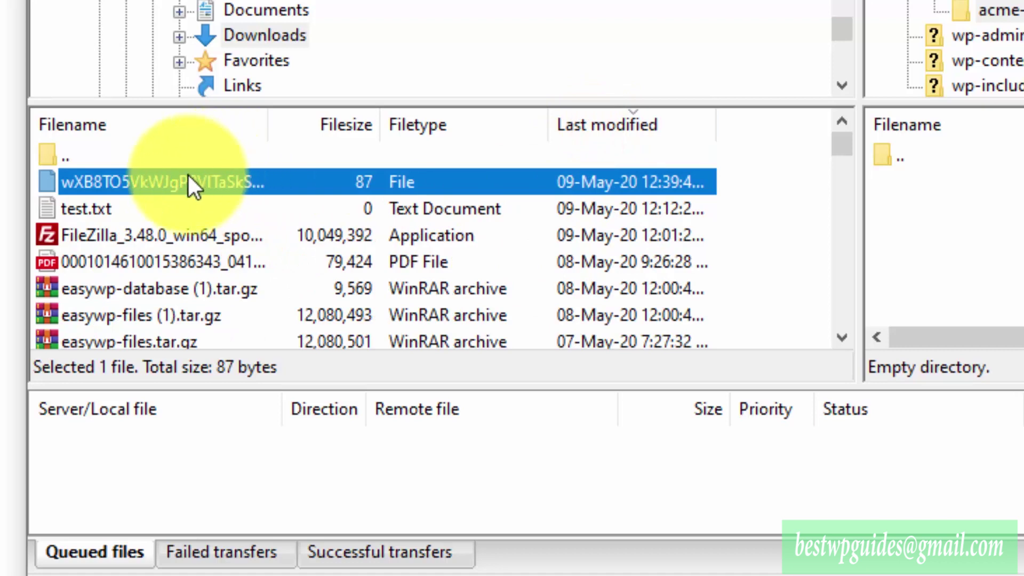
- Upload the verification file to /.well-known/acme-challenge, supplying the SFTP password copied from EasyWP's SFTP Access details
right_click(173, 171)
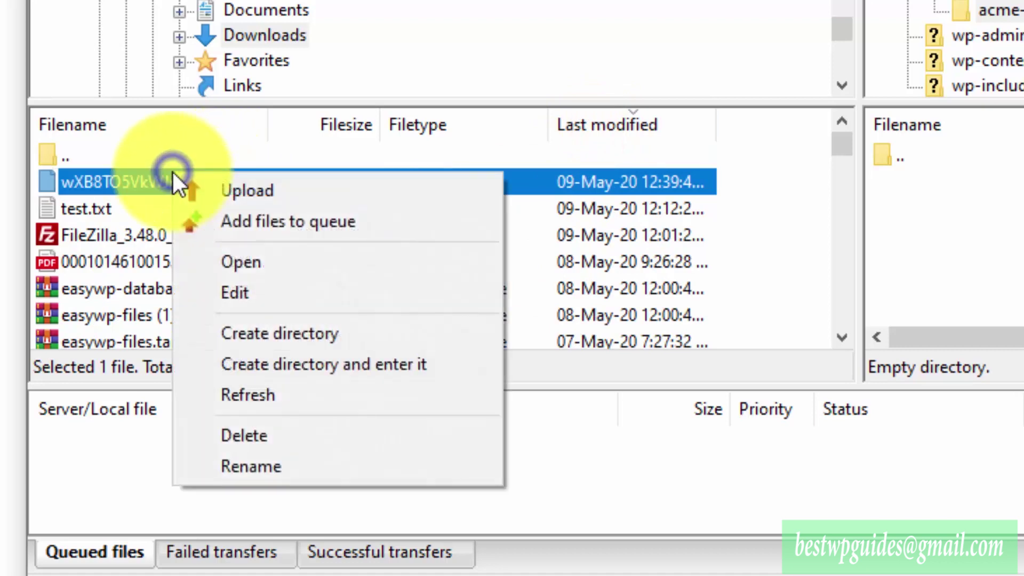
left_click(201, 198)
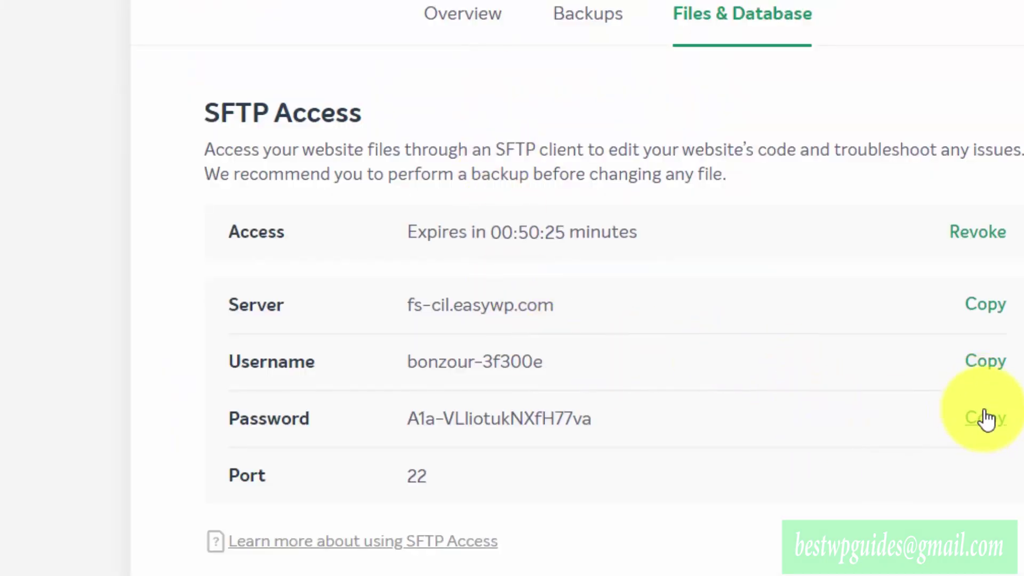
left_click(985, 417)
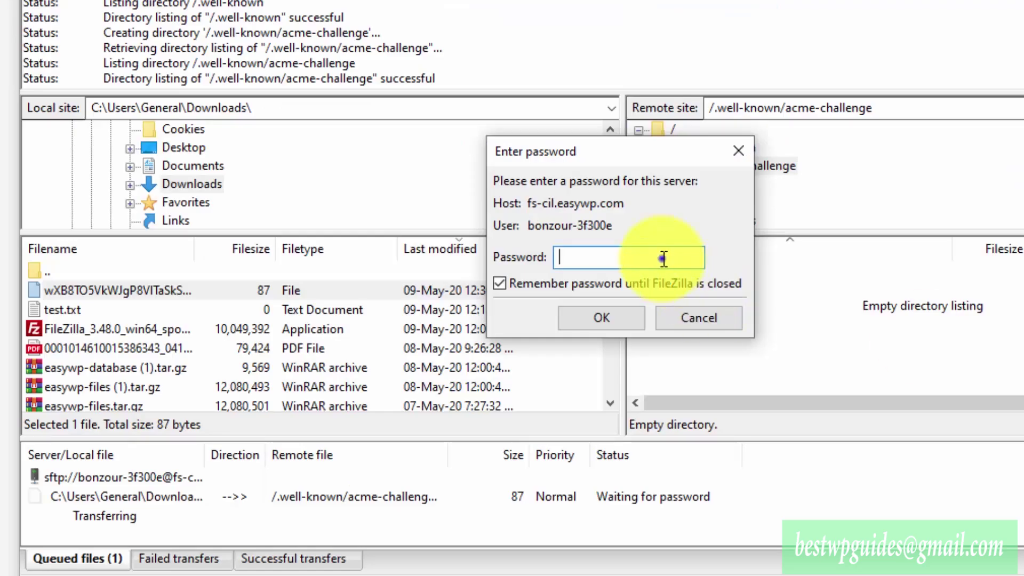
right_click(663, 258)
left_click(714, 346)
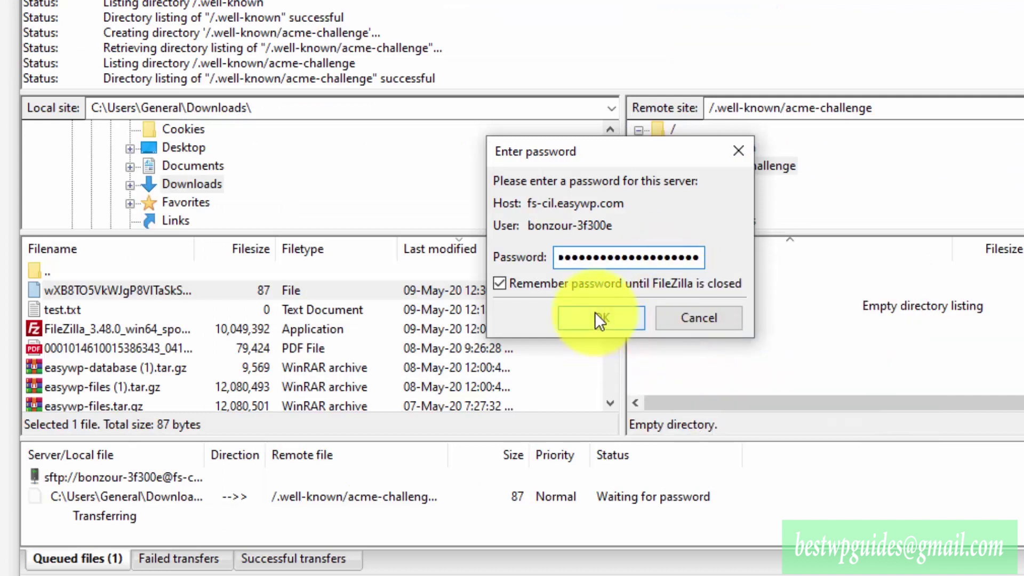
left_click(595, 313)
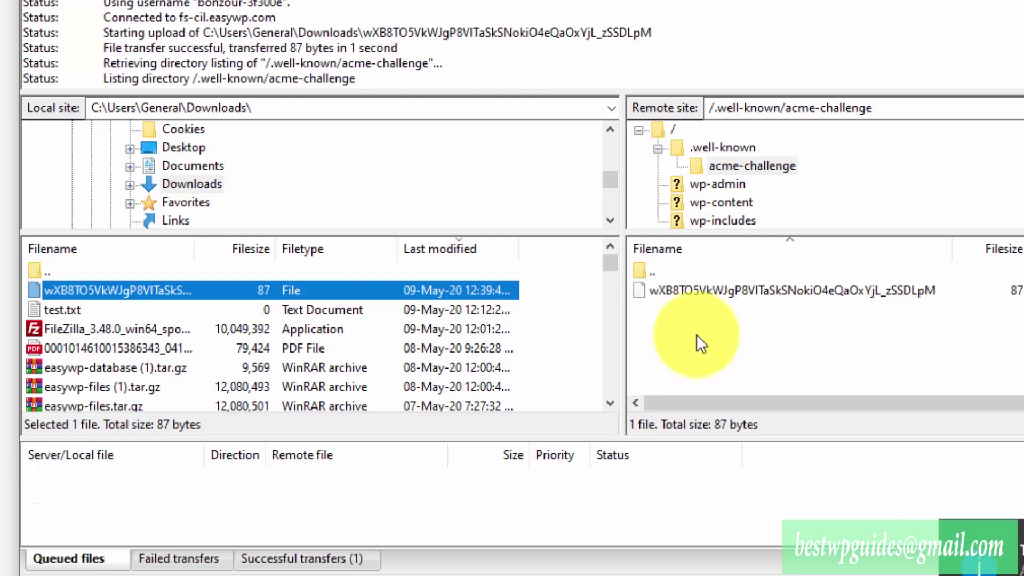
left_click(705, 340)
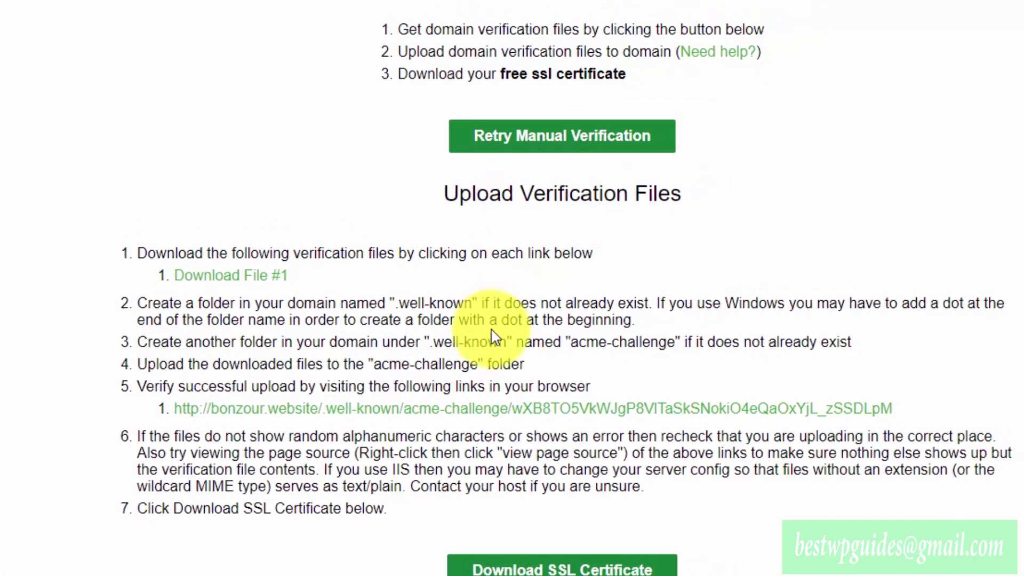
- Switch to SSL For Free, open the upload verification link for bonzour.website and copy the opened page's address
left_click(321, 421)
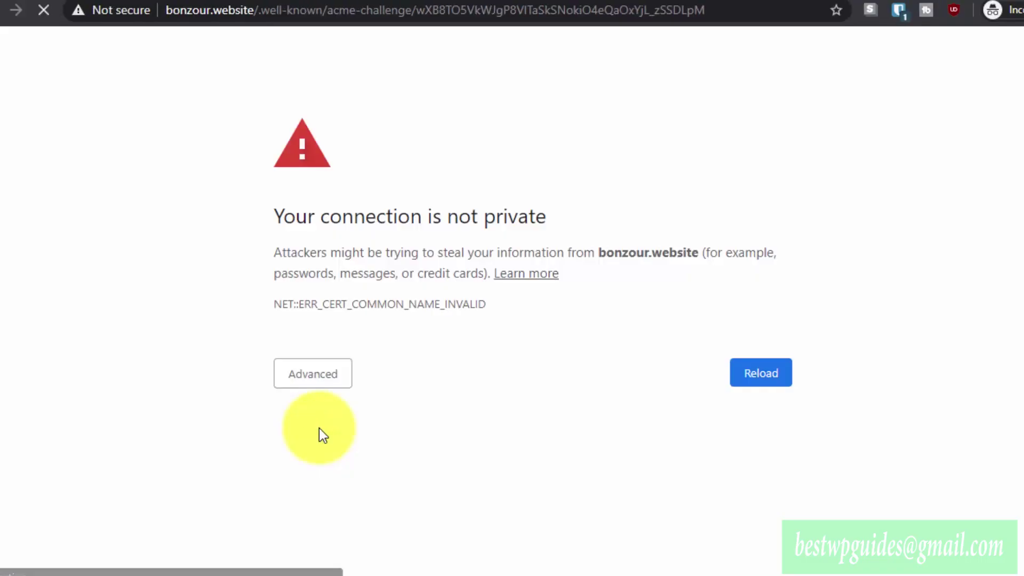
left_click(588, 11)
right_click(588, 12)
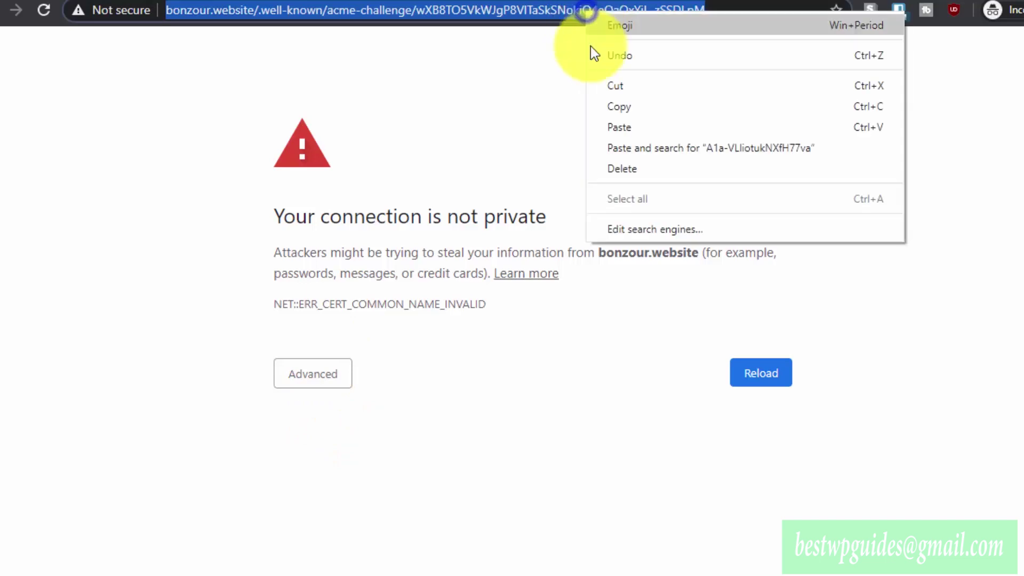
left_click(601, 107)
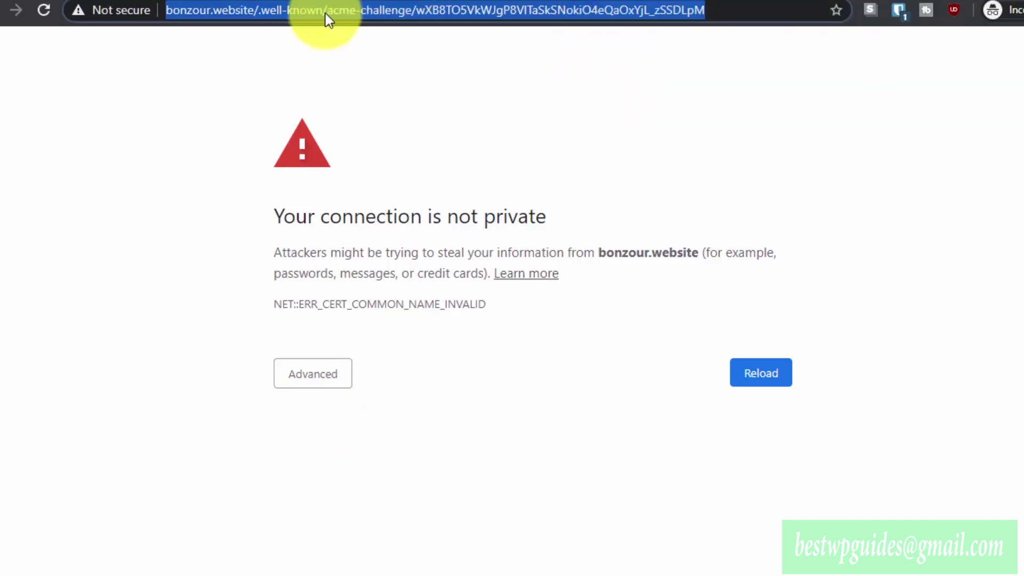
left_click(262, 9)
left_click(527, 1)
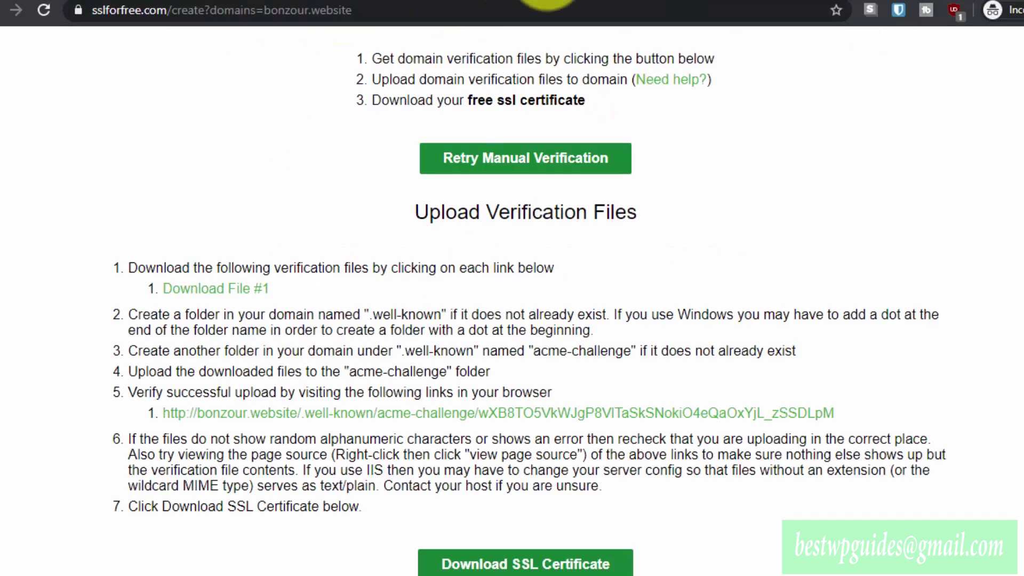
left_click(389, 1)
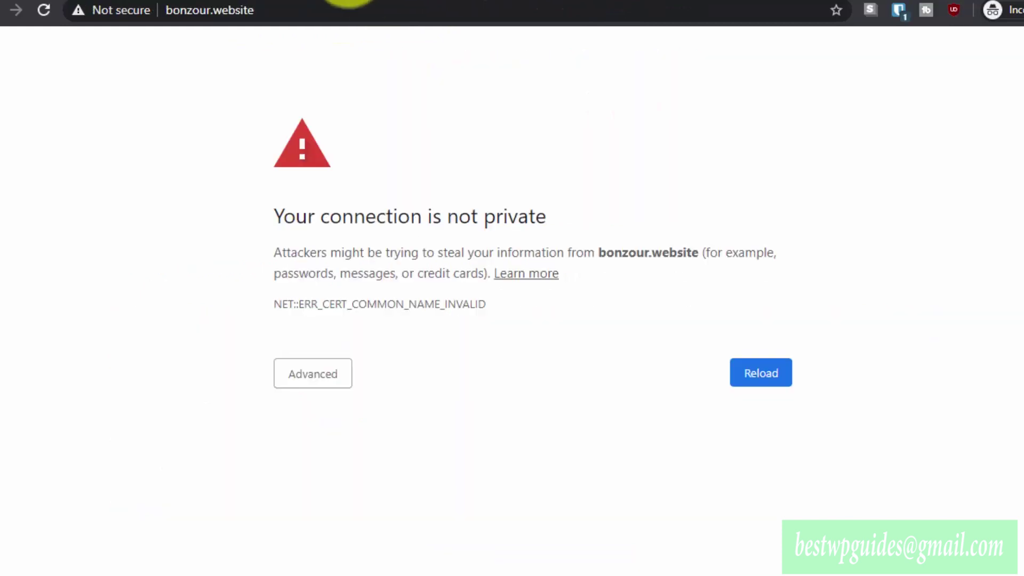
left_click(461, 1)
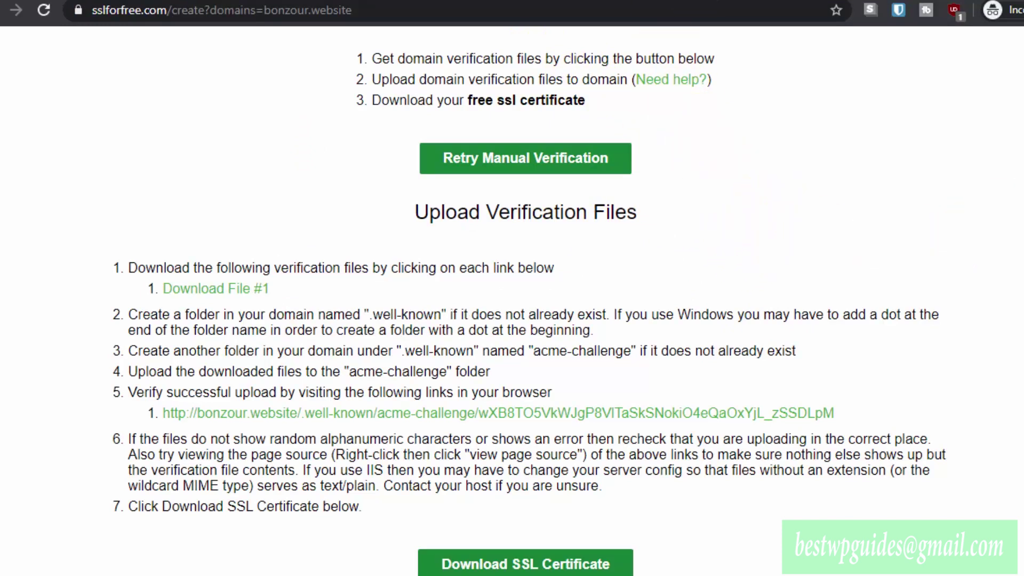
- Load the copied verification address in Firefox, change https to http, reload it and dismiss the file download offer
right_click(600, 13)
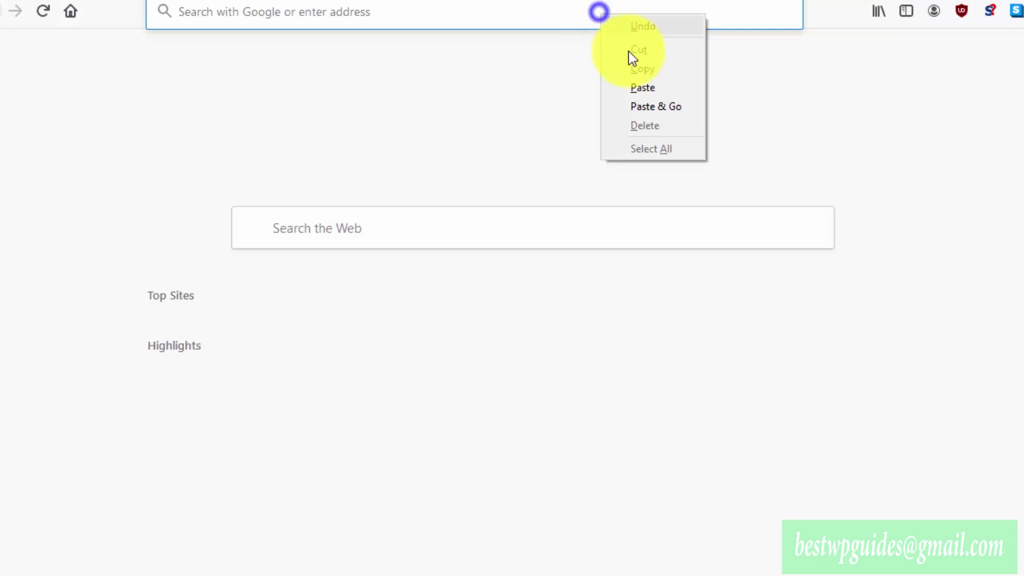
left_click(651, 106)
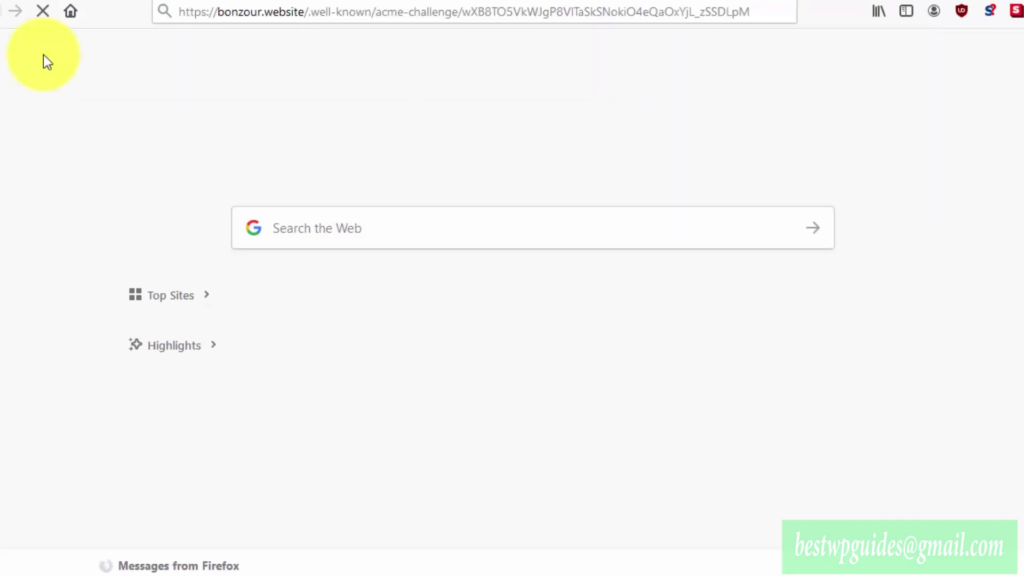
left_click(248, 8)
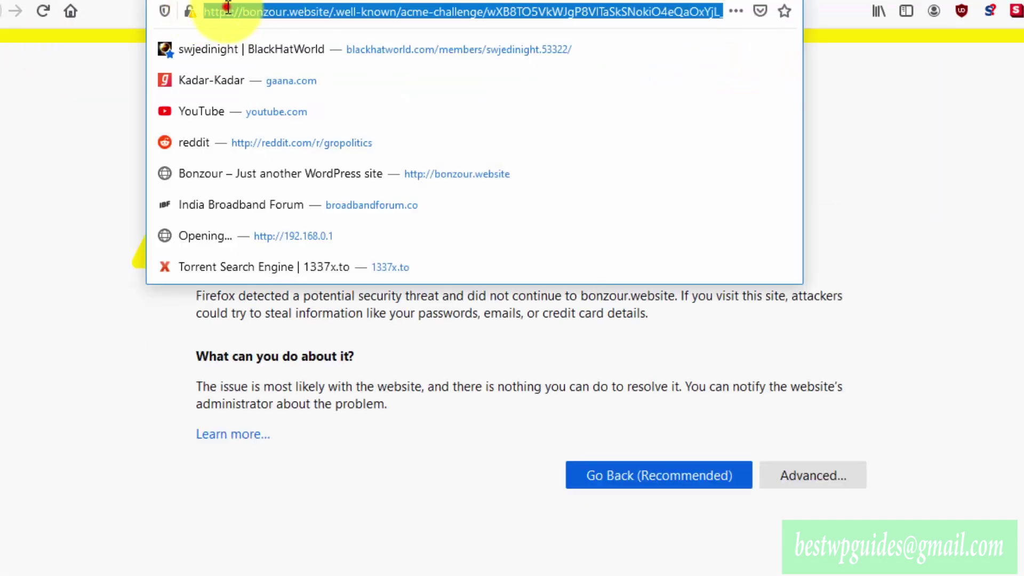
left_click(226, 10)
key("Delete")
key("Delete")
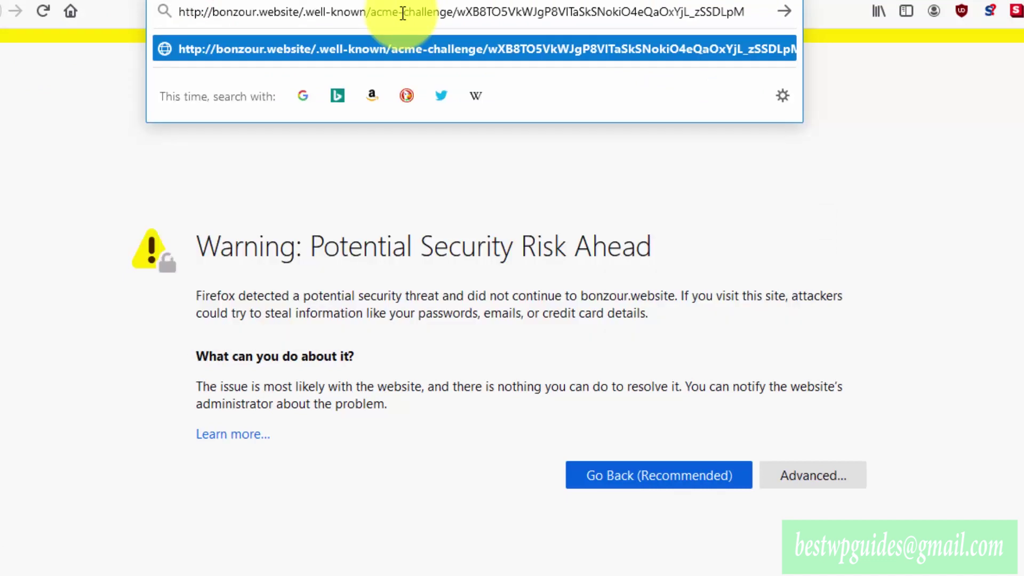
key("Return")
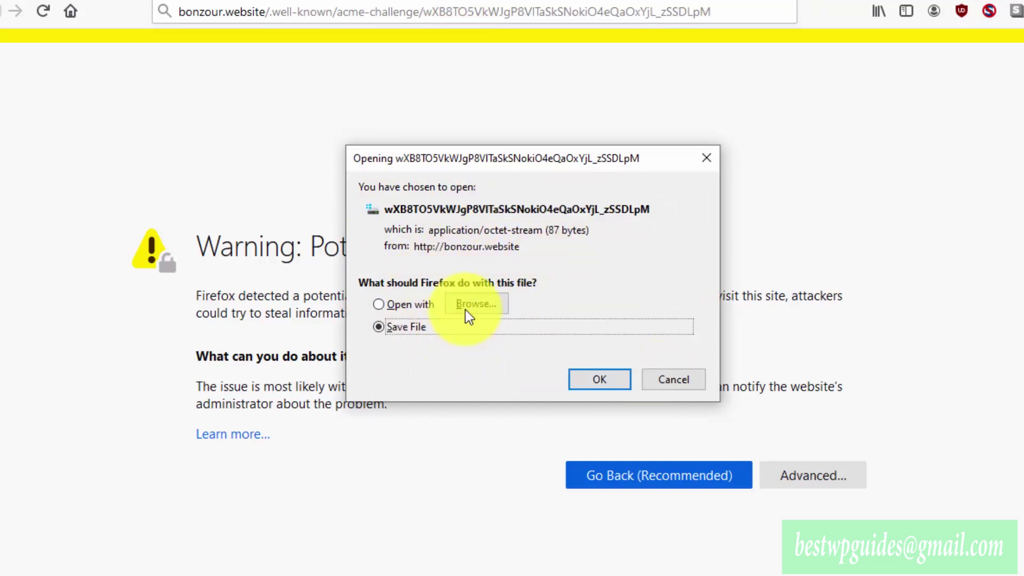
left_click(667, 380)
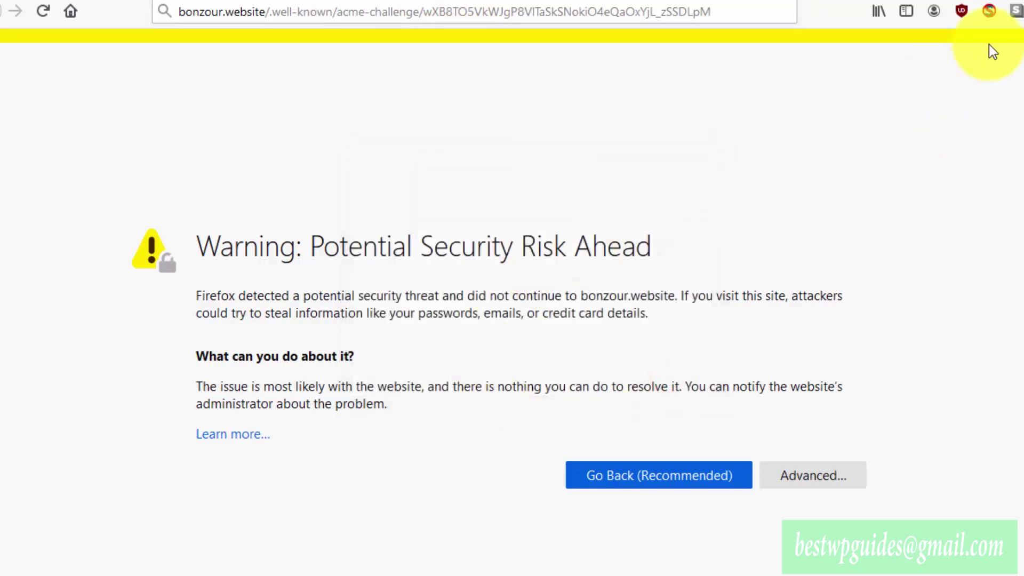
- Return to the SSL For Free page in Chrome and request the SSL certificate for bonzour.website
key("alt+Tab")
left_click(587, 326)
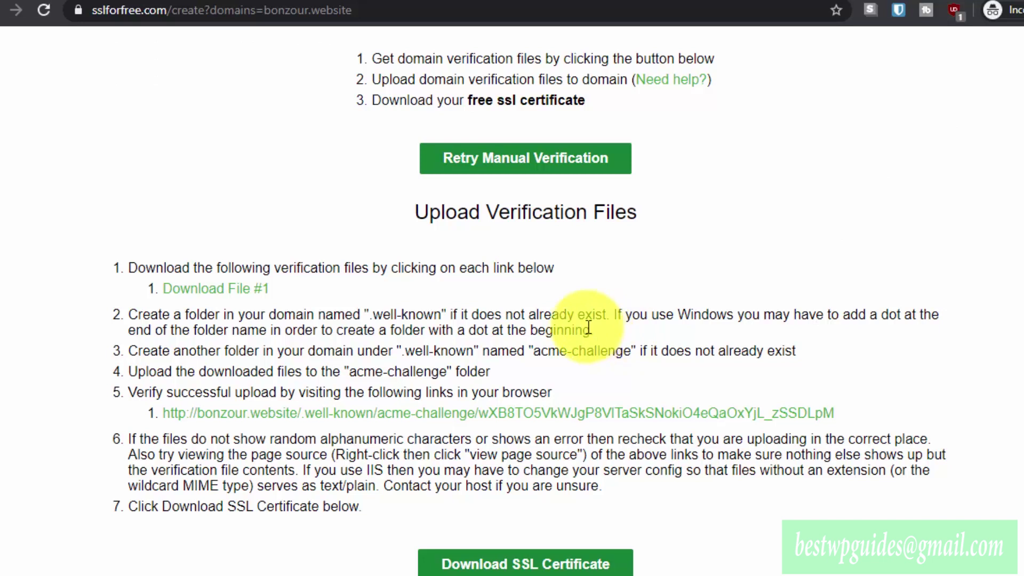
scroll(233, 396, "down", 1)
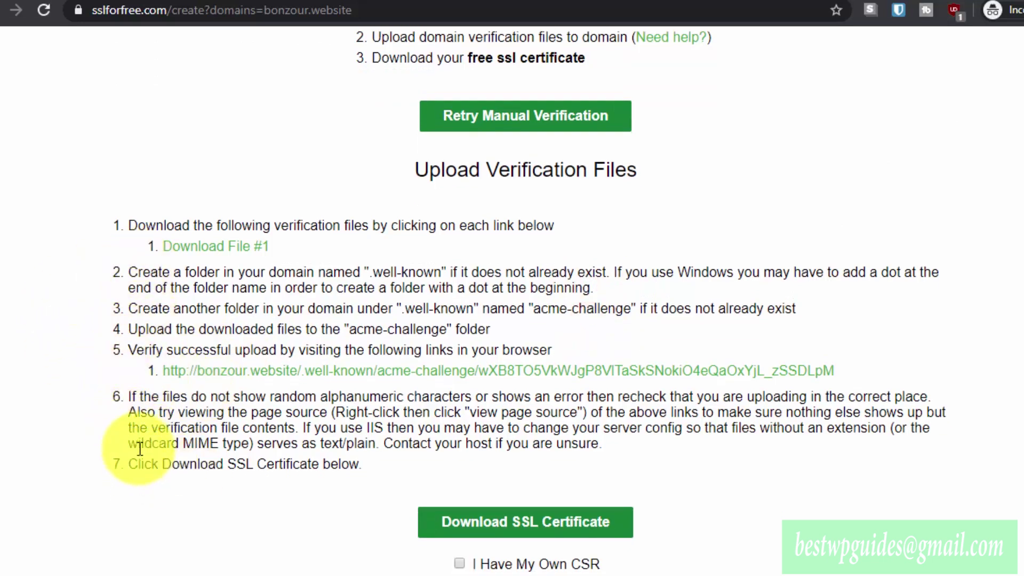
left_click(540, 532)
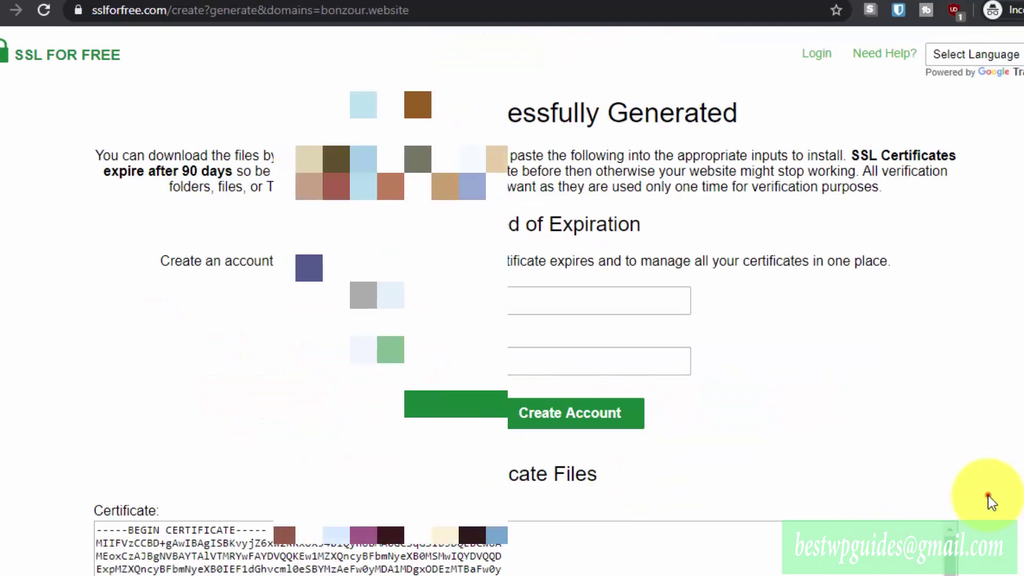
- Examine the generated Certificate, Private Key and CA Bundle texts for bonzour.website on SSL For Free
scroll(955, 373, "down", 3)
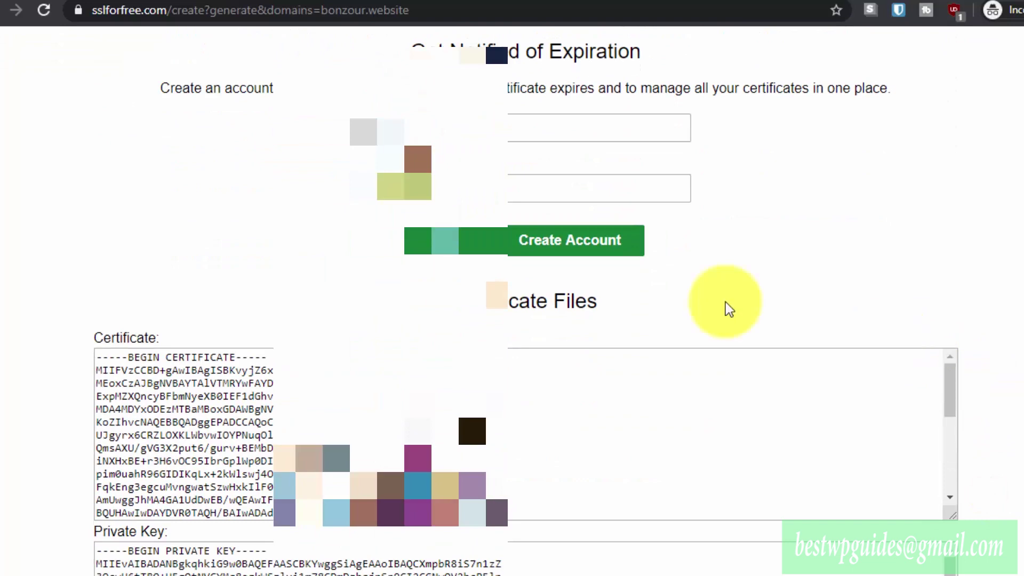
scroll(2, 267, "down", 2)
scroll(1, 266, "down", 2)
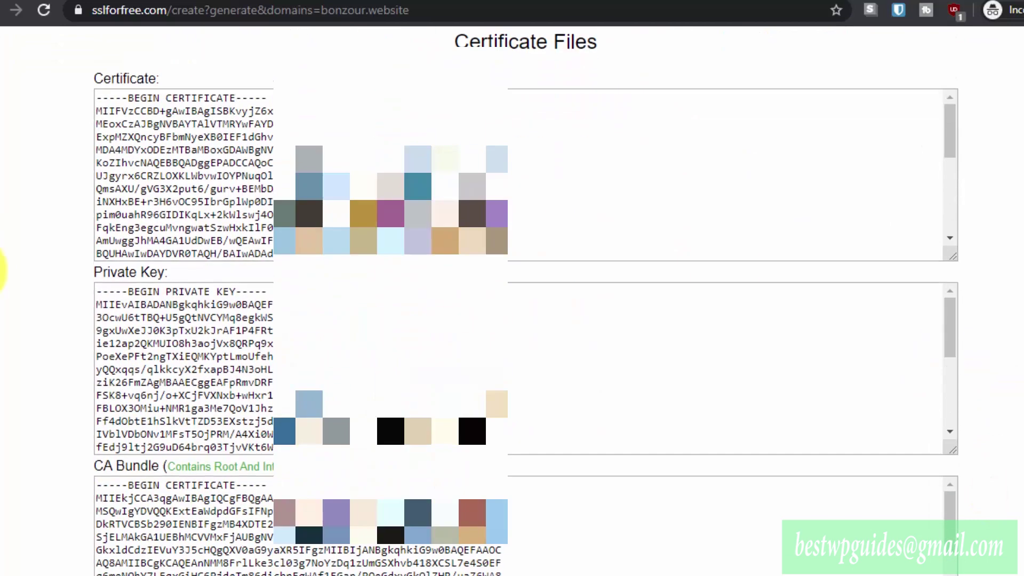
scroll(2, 266, "up", 3)
left_click(265, 335)
double_click(265, 335)
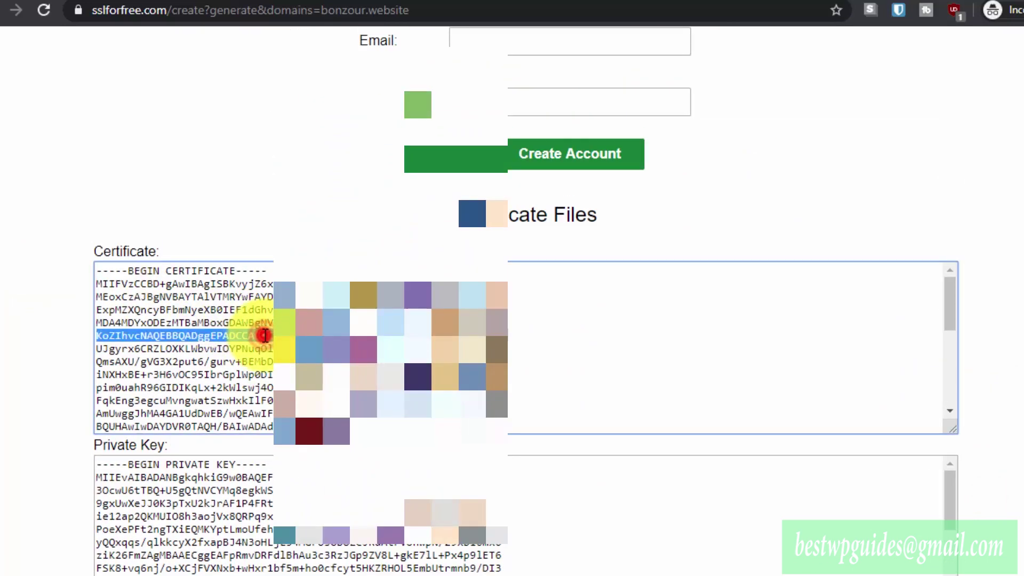
scroll(299, 320, "up", 3)
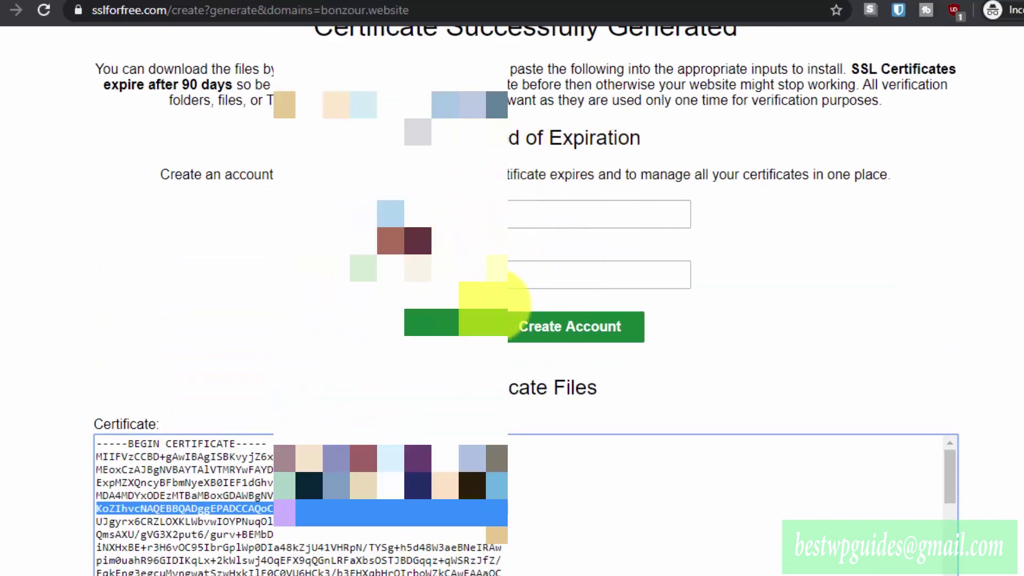
- Copy the complete Certificate text from the Certificate Files section, including its BEGIN and END lines
scroll(2, 320, "down", 3)
scroll(232, 377, "down", 5)
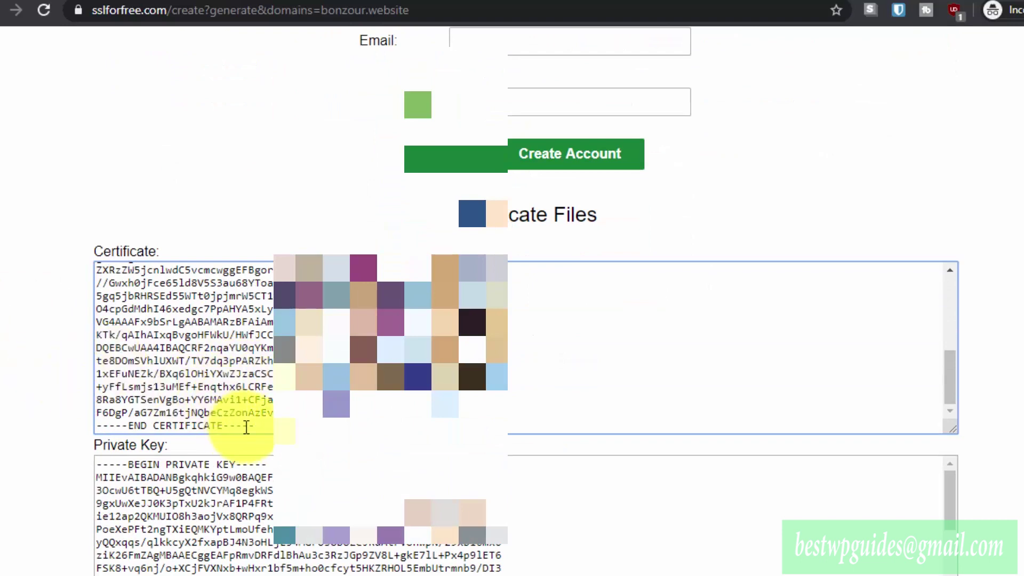
left_click_drag(258, 421, 94, 244)
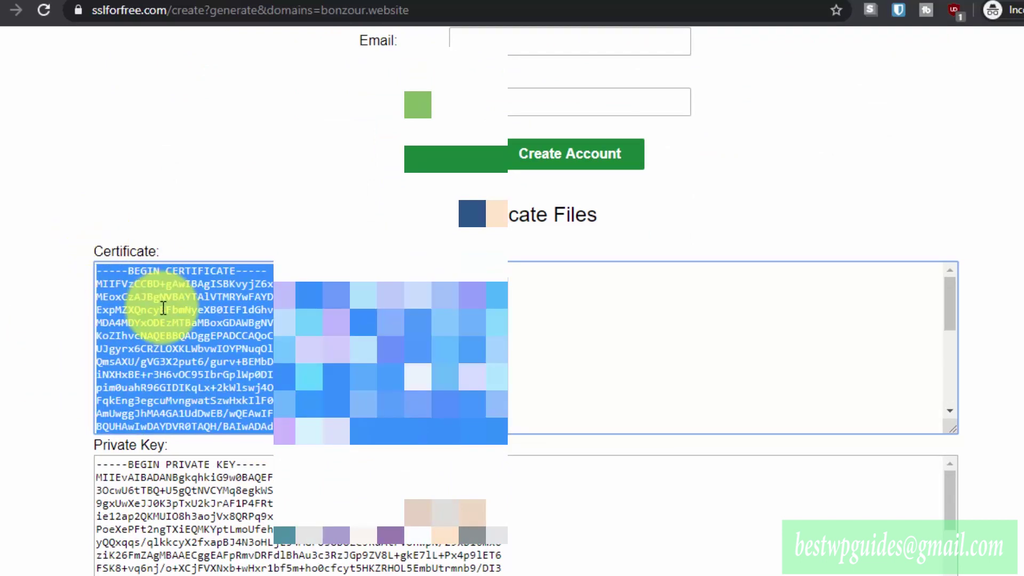
right_click(179, 318)
left_click(244, 318)
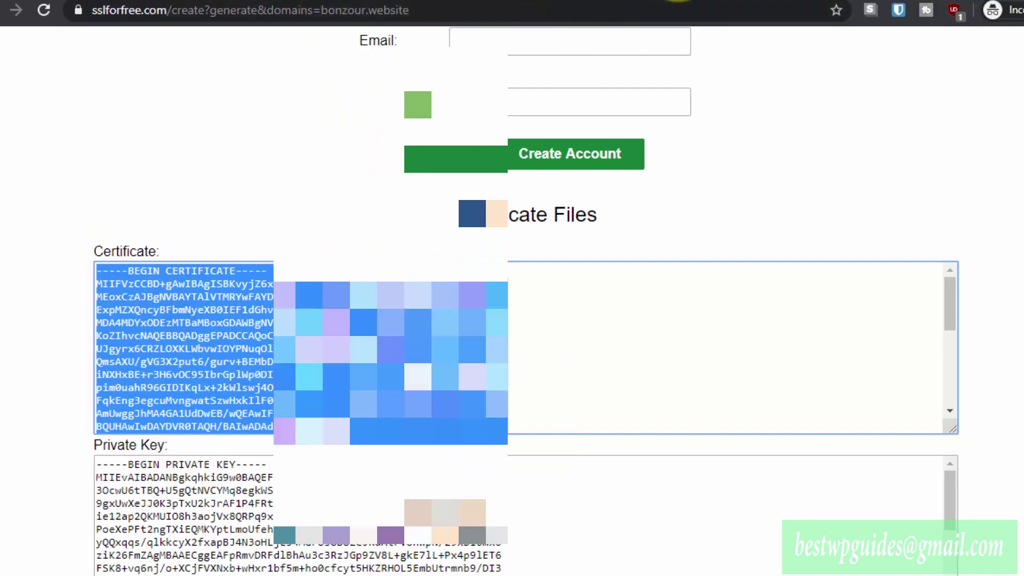
- Switch to EasyWP, open the SSL certificate management from the Bonzour overview and choose to add a Custom SSL Certificate
left_click(238, 1)
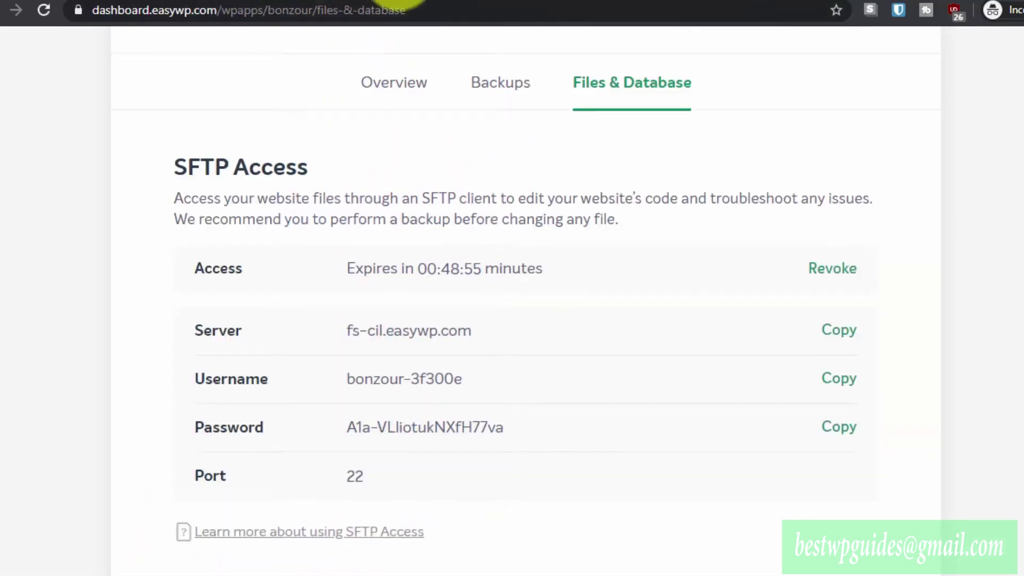
scroll(277, 212, "up", 3)
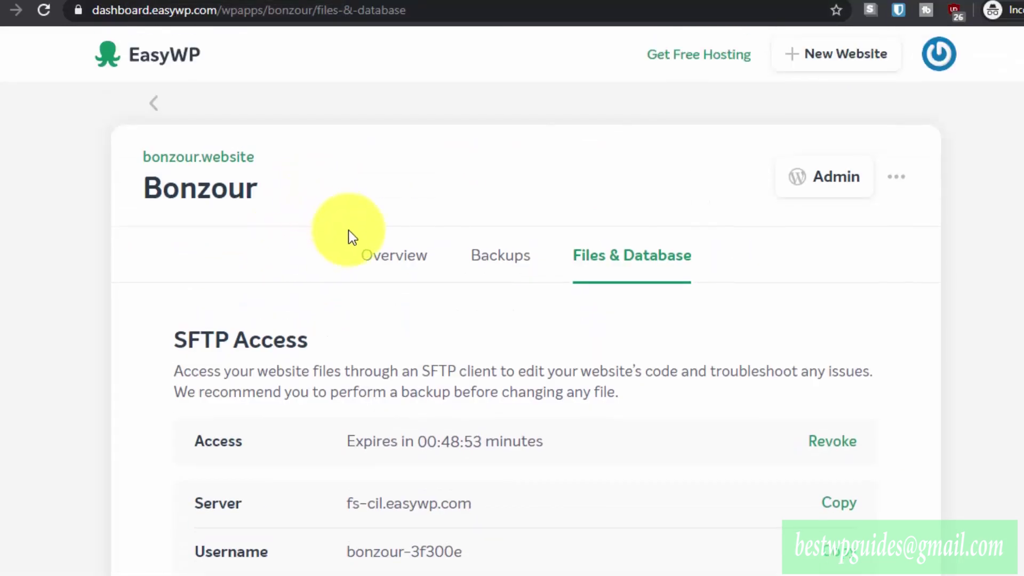
left_click(373, 261)
scroll(210, 328, "down", 5)
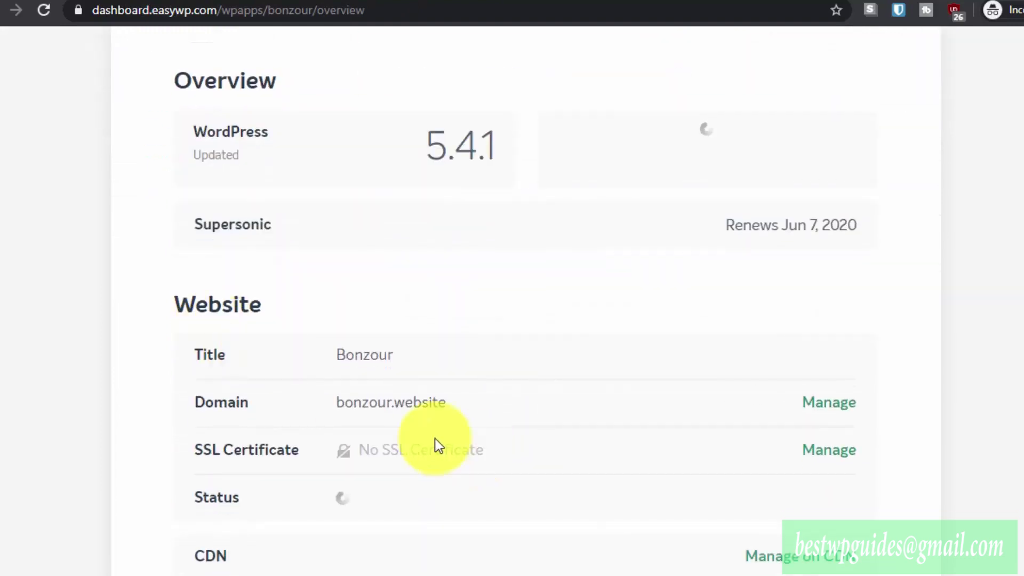
left_click(805, 453)
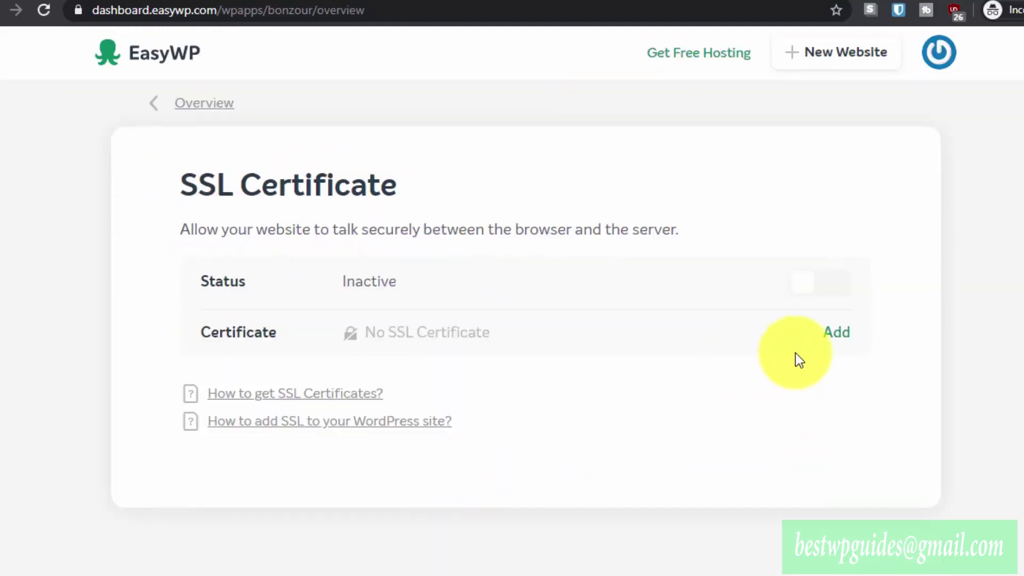
left_click(835, 332)
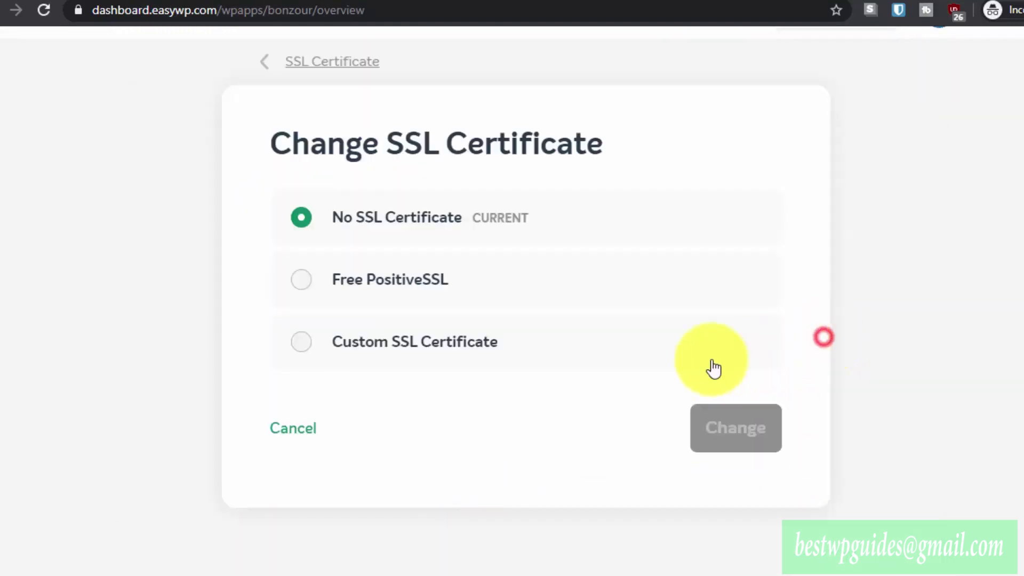
left_click(304, 351)
scroll(320, 374, "down", 4)
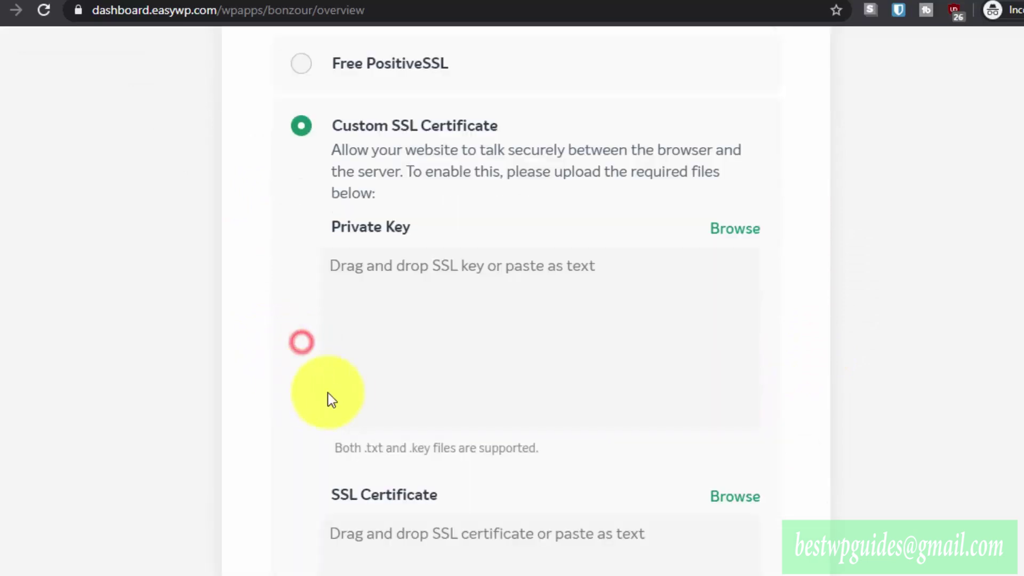
- Paste the copied certificate text into the Private Key field of the custom SSL form
left_click(436, 323)
right_click(462, 300)
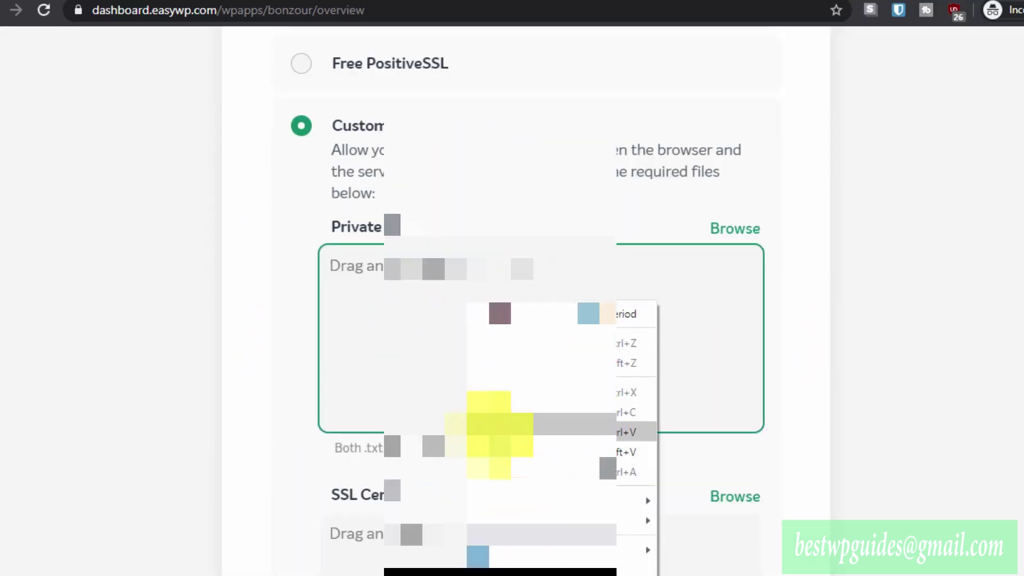
left_click(496, 432)
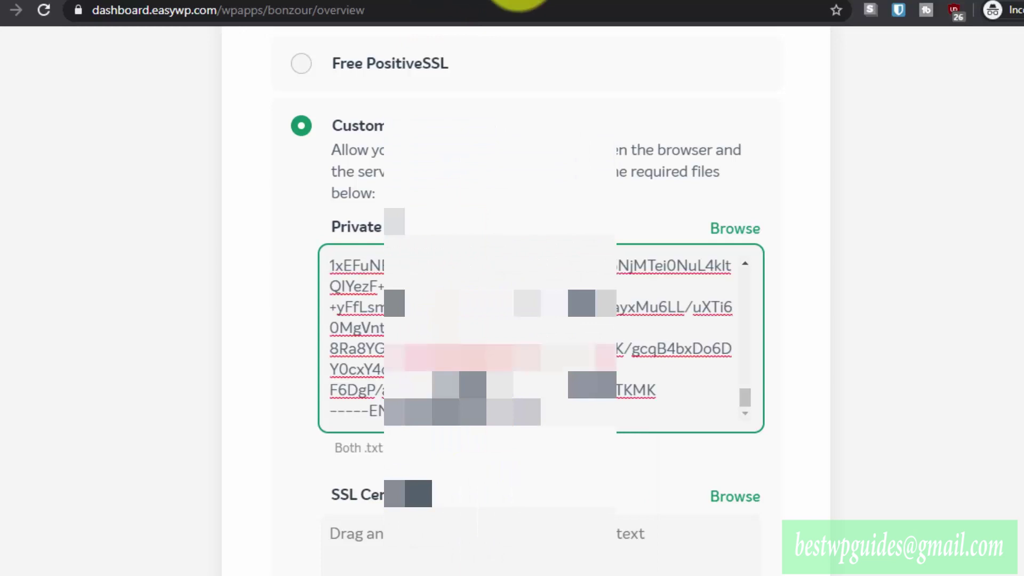
- Return to SSL For Free and copy the complete Private Key text, including its BEGIN and END lines
left_click(518, 1)
key("ctrl+plus")
key("ctrl+plus")
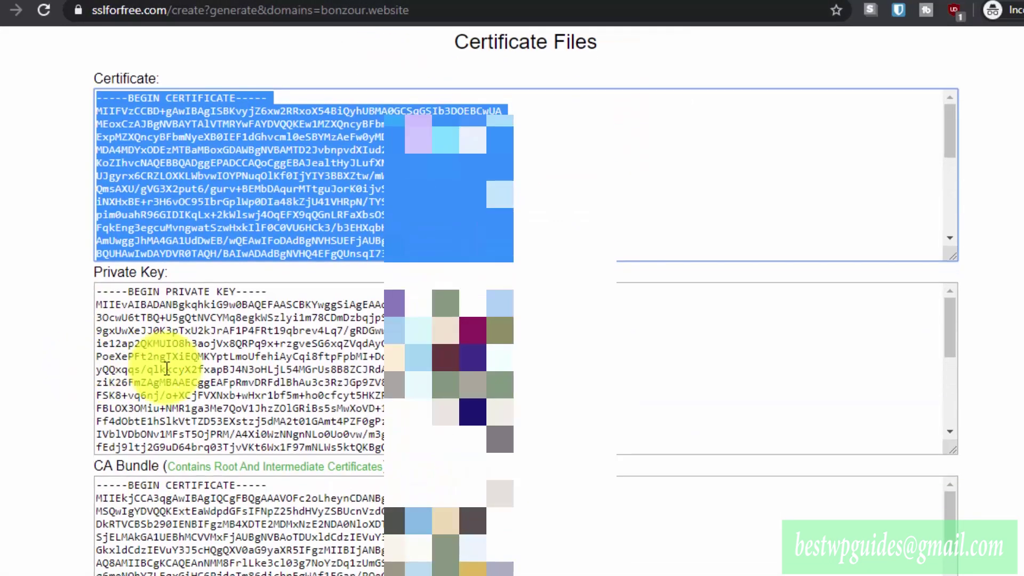
left_click(192, 360)
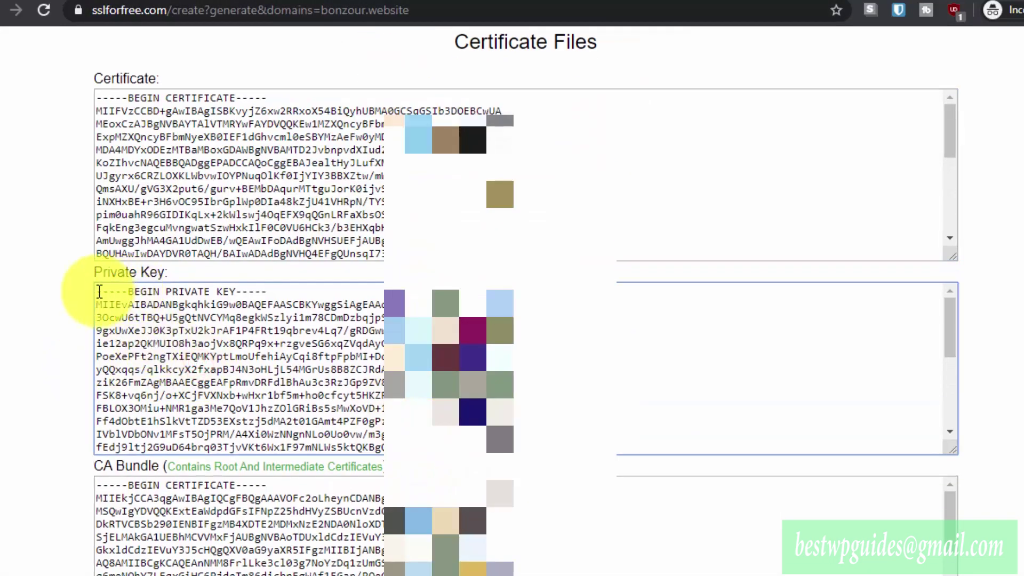
left_click_drag(99, 292, 411, 373)
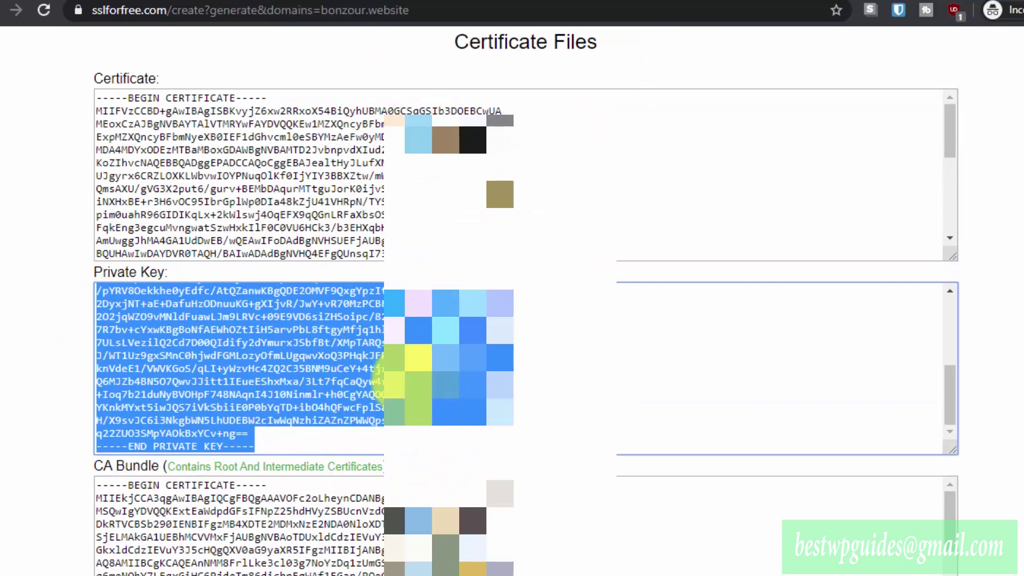
right_click(520, 378)
left_click(549, 393)
- Switch to EasyWP and replace the entire content of the Private Key field with the copied private key
left_click(189, 2)
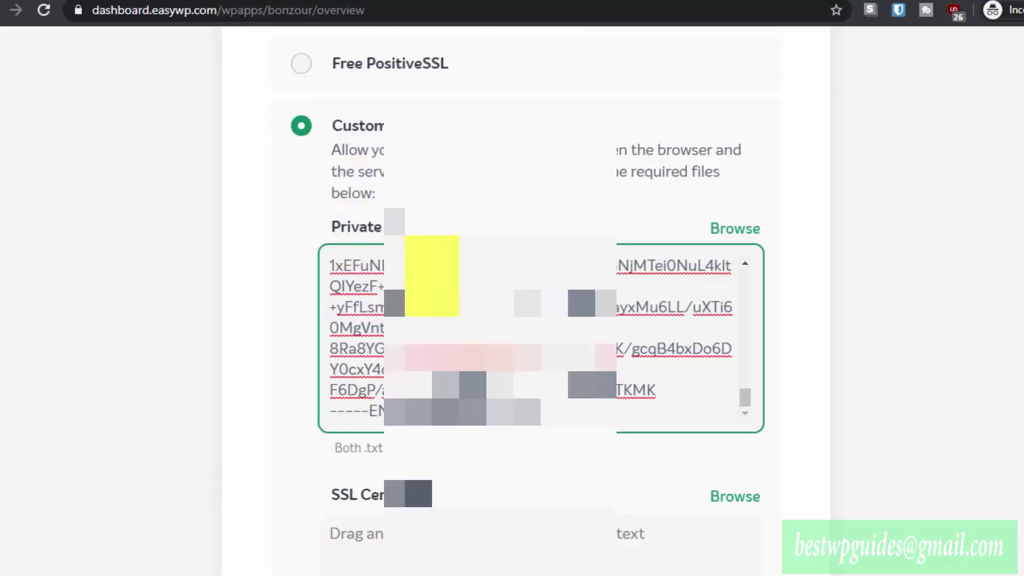
scroll(541, 412, "up", 15)
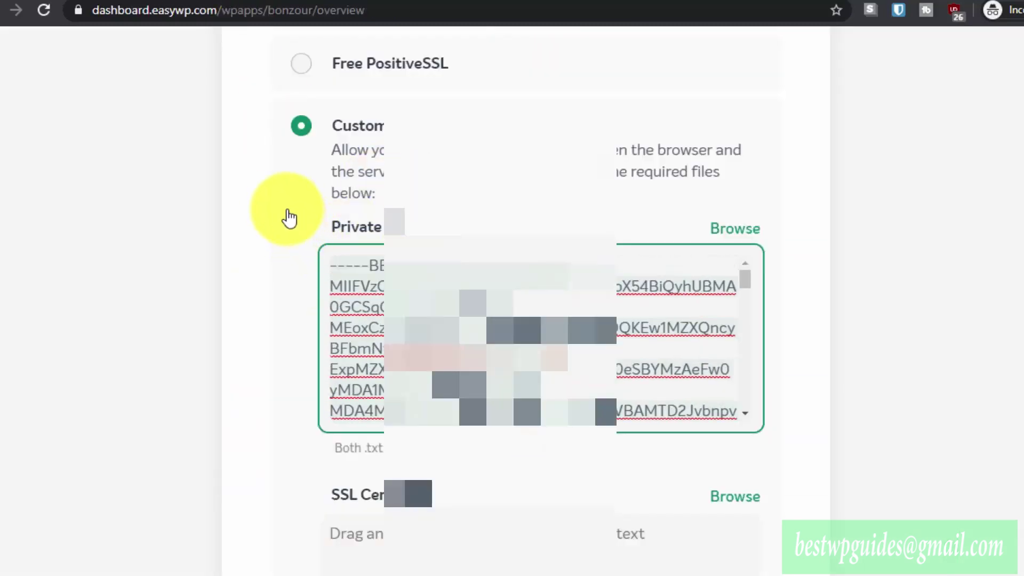
right_click(408, 288)
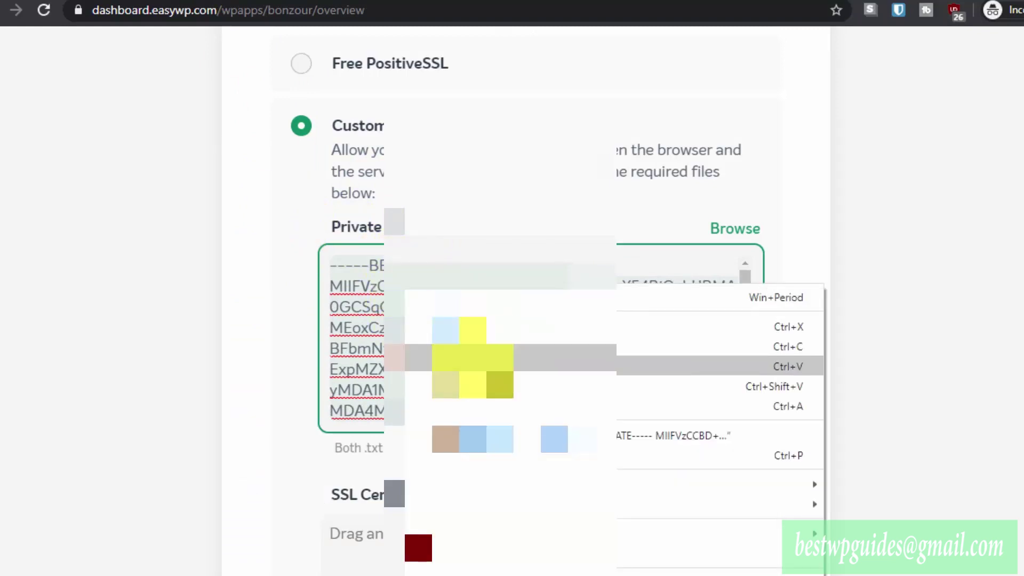
left_click(472, 366)
- Go back to SSL For Free and copy the full Certificate text for EasyWP's SSL Certificate field
scroll(419, 331, "down", 8)
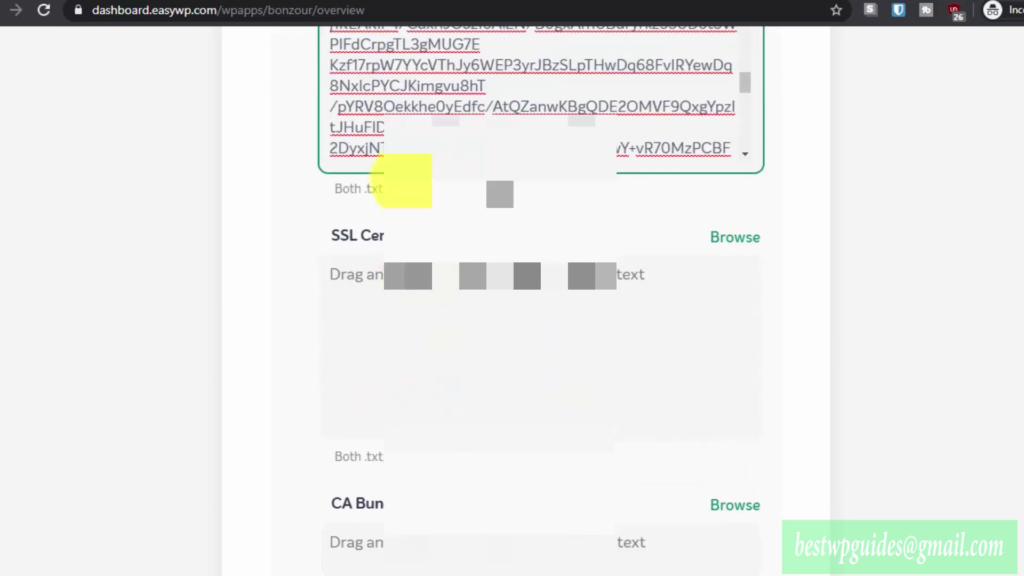
left_click(501, 2)
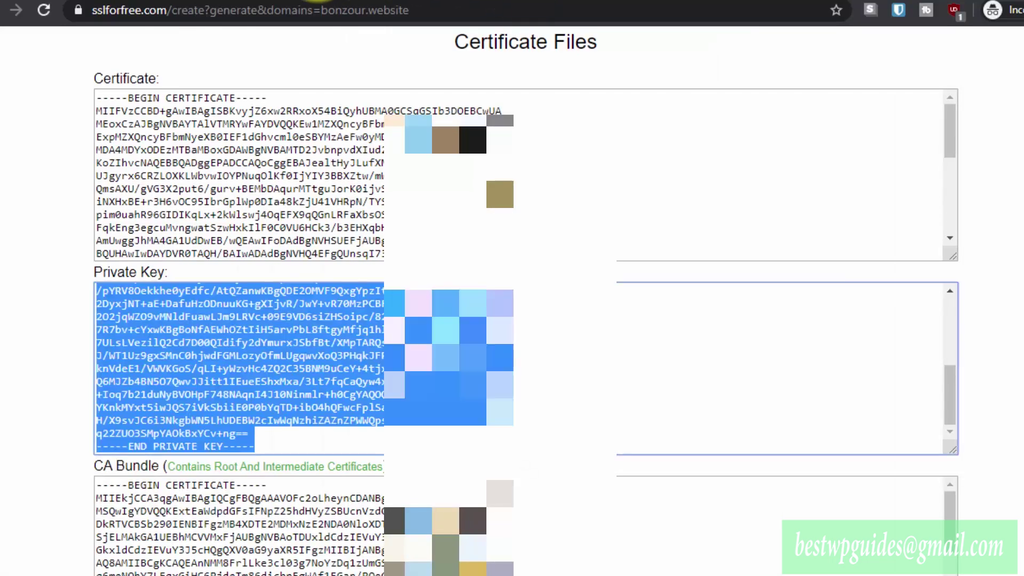
left_click(293, 166)
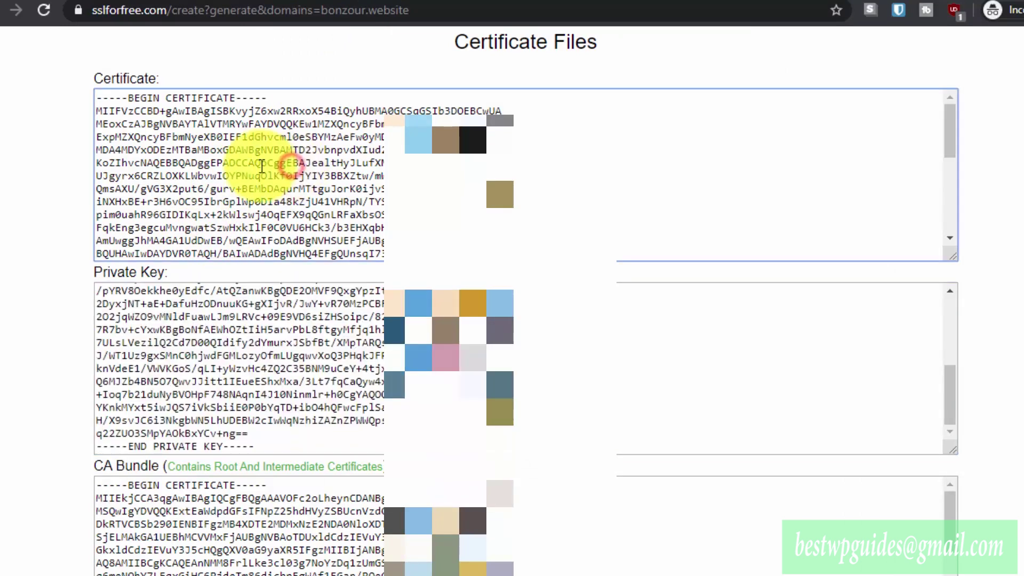
scroll(263, 166, "up", 3)
scroll(68, 256, "down", 2)
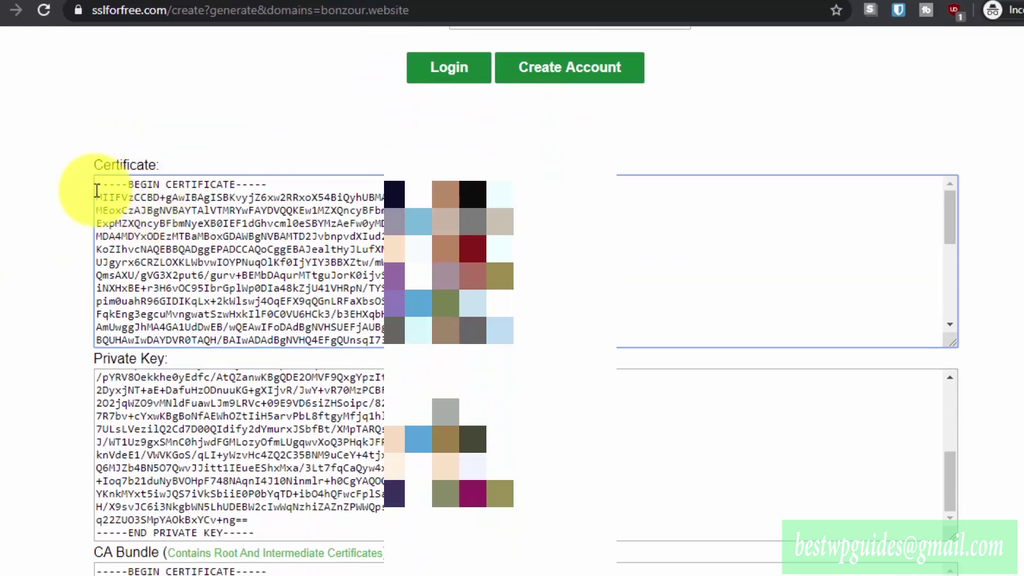
left_click_drag(96, 190, 361, 273)
right_click(361, 273)
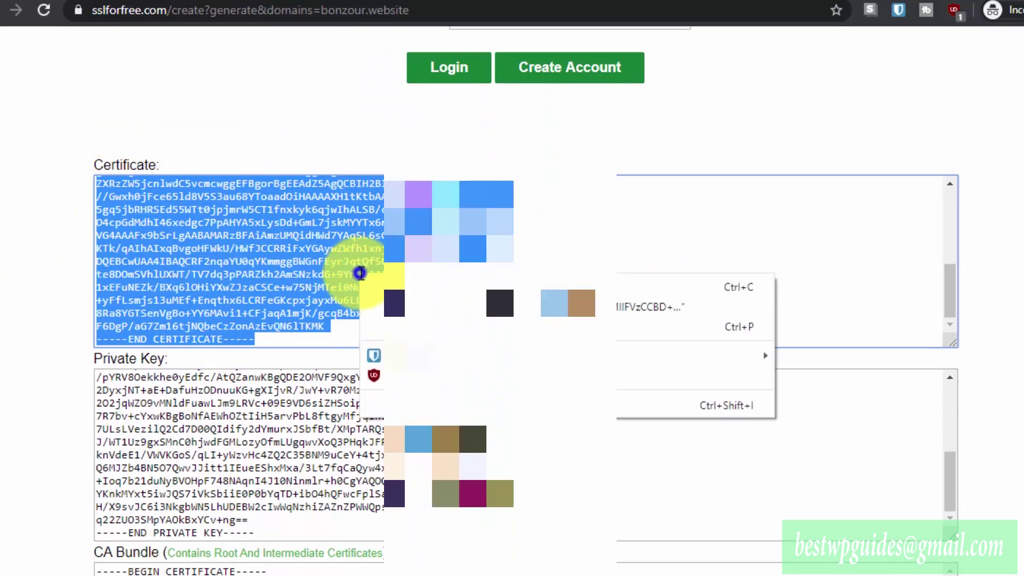
left_click(377, 287)
- Switch to EasyWP and paste the copied certificate text into the SSL Certificate field
left_click(256, 4)
left_click(432, 288)
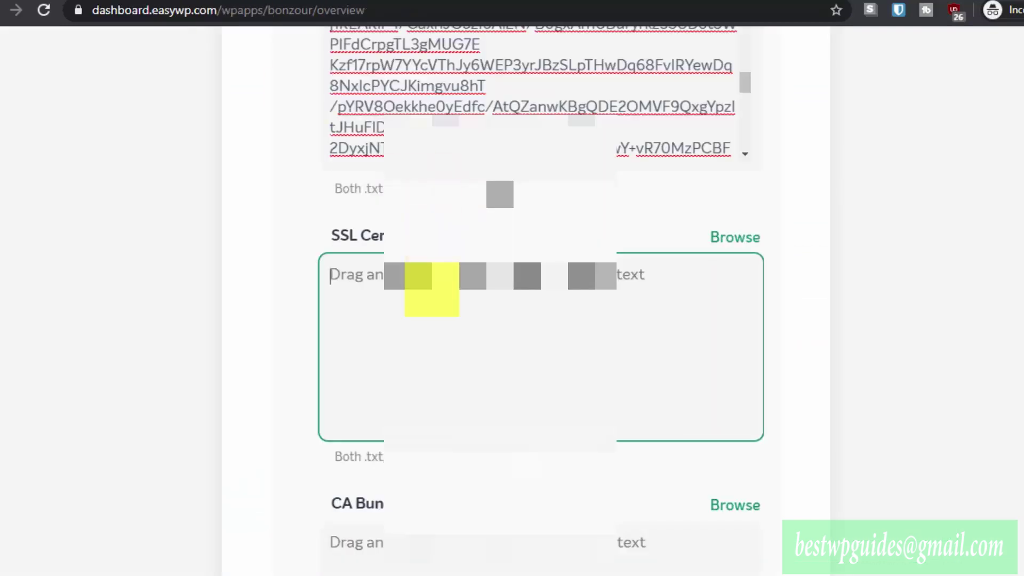
right_click(432, 290)
left_click(469, 410)
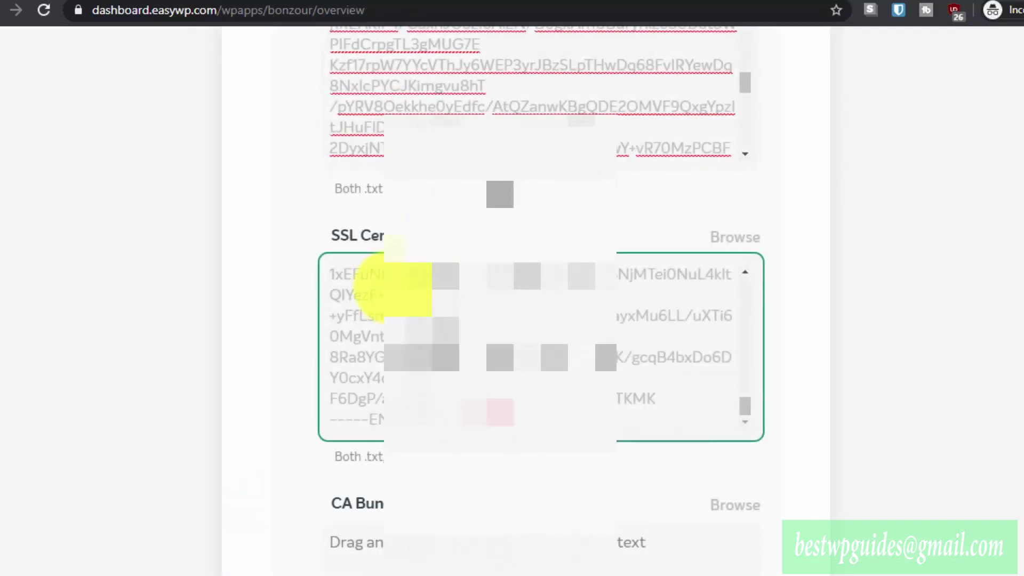
- Return to SSL For Free and copy the complete CA Bundle text with the root and intermediate certificates
scroll(279, 331, "down", 3)
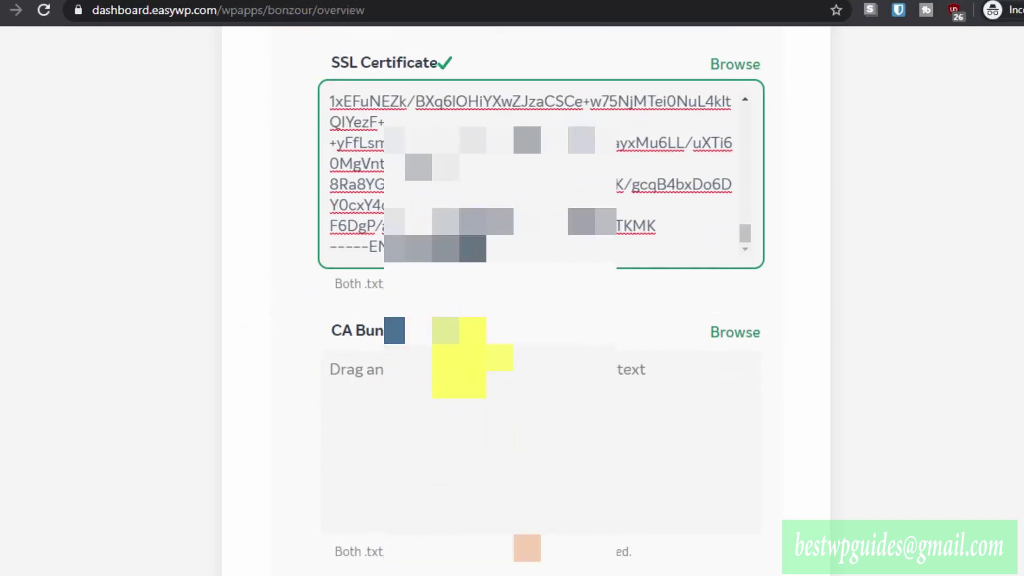
key("ctrl+Tab")
scroll(80, 325, "down", 3)
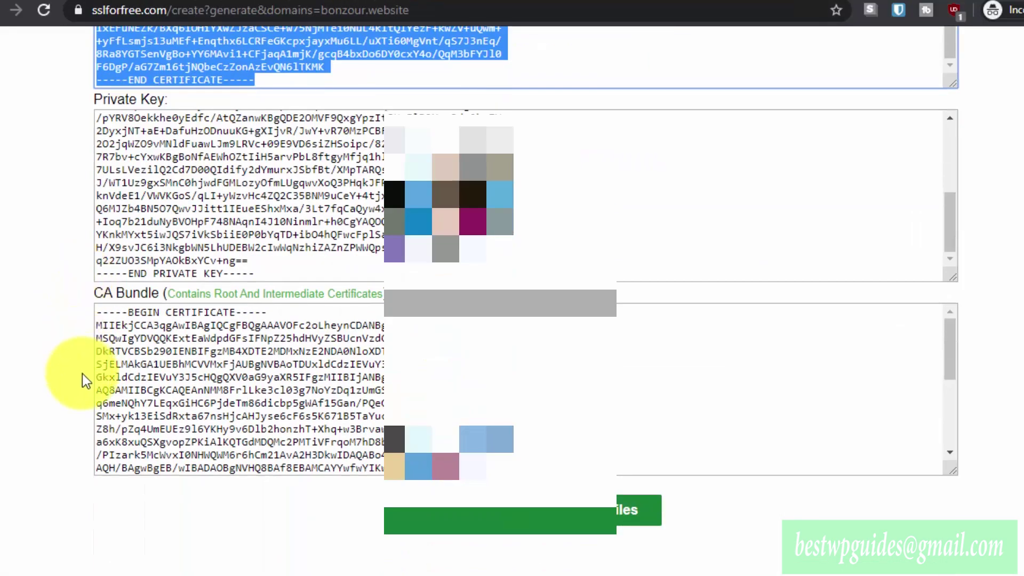
left_click(203, 368)
scroll(208, 389, "up", 2)
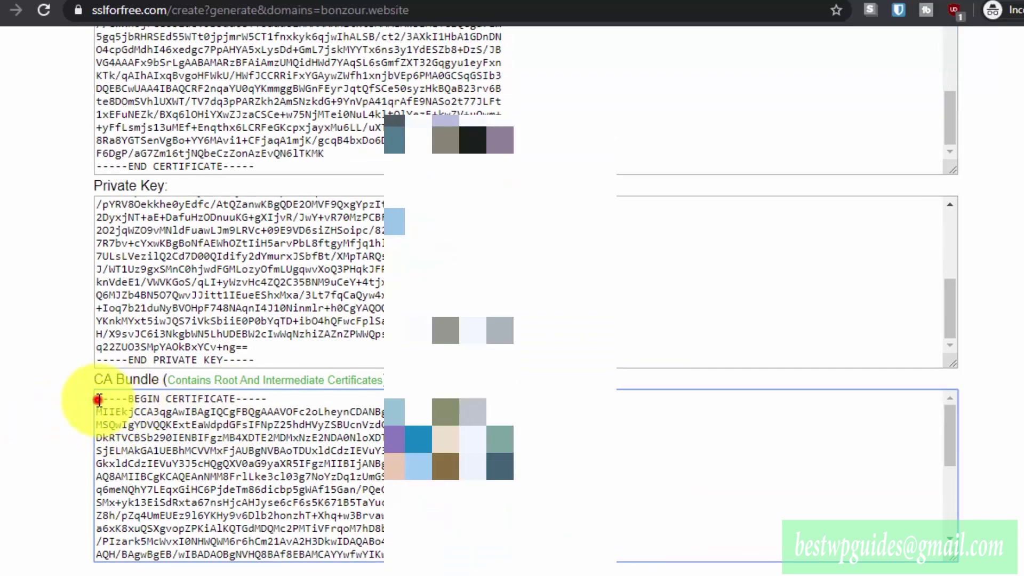
left_click_drag(99, 399, 320, 549)
right_click(301, 507)
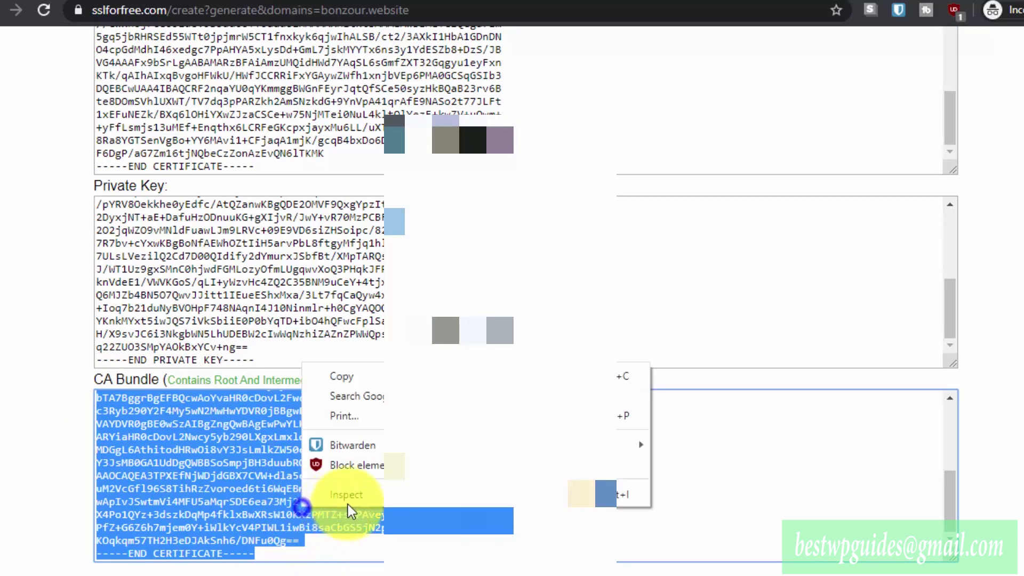
left_click(341, 376)
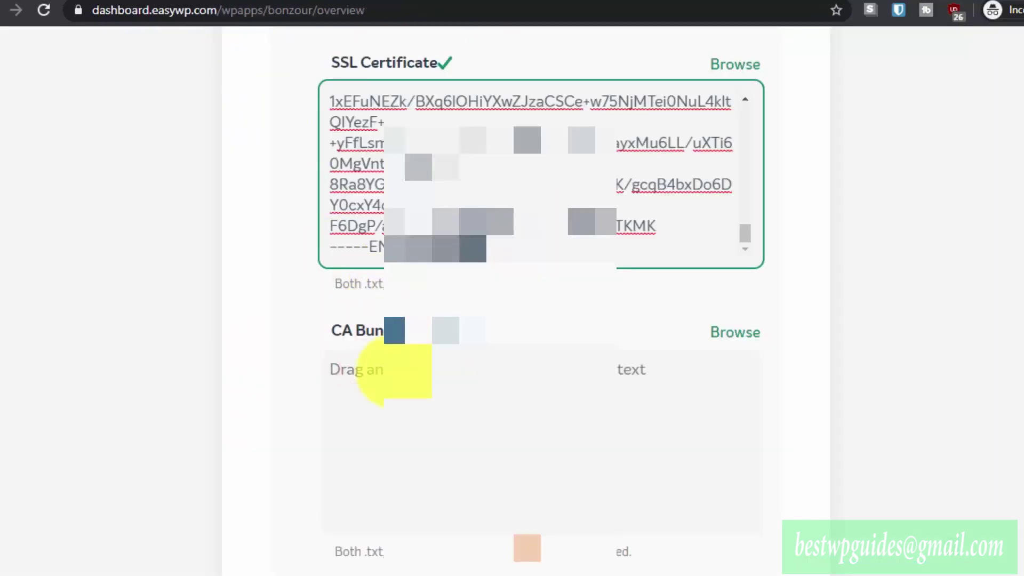
- Paste the copied root and intermediate certificates into the optional CA Bundle field of EasyWP's custom SSL form
left_click(400, 423)
right_click(400, 423)
left_click(434, 205)
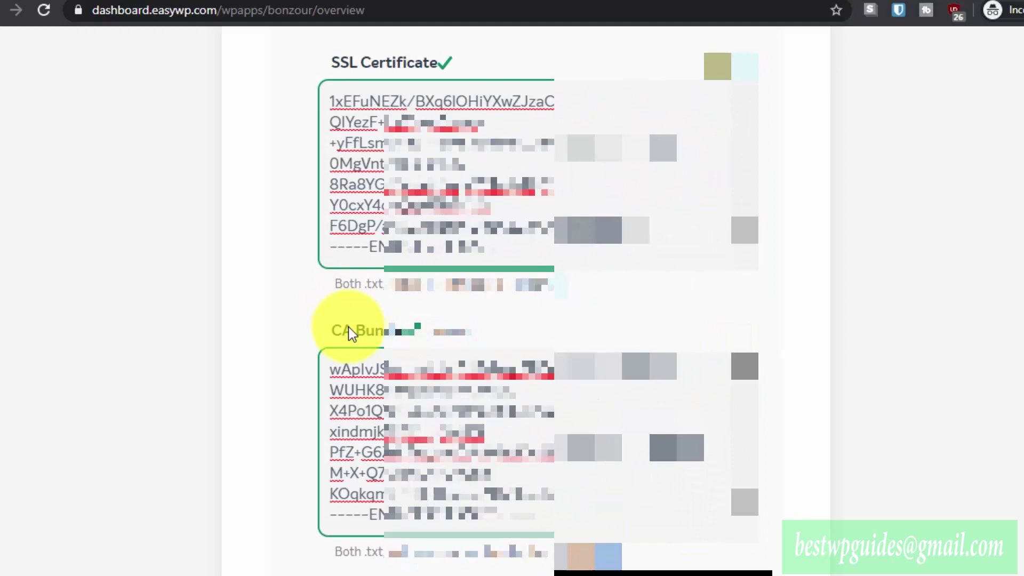
left_click(348, 327)
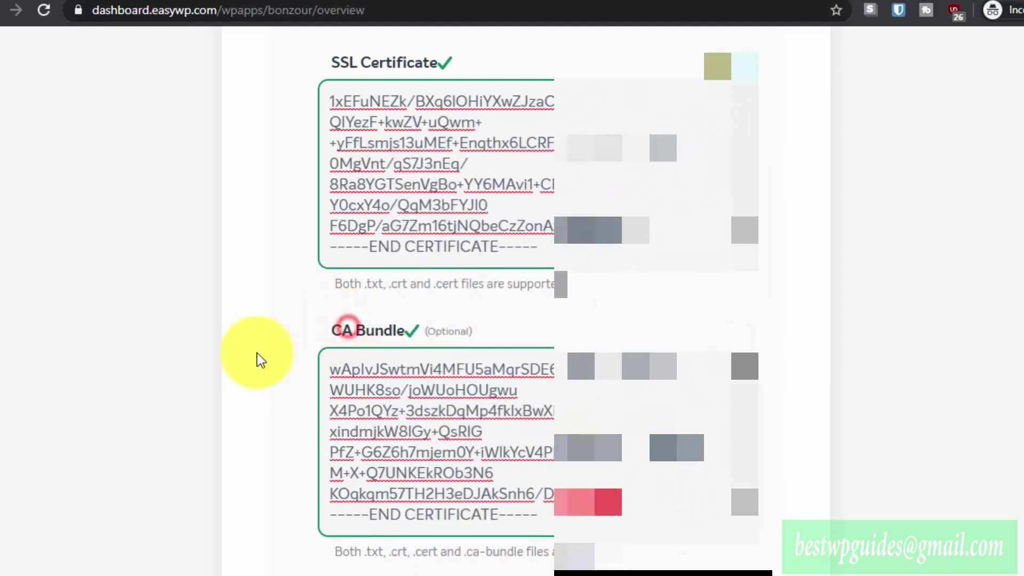
- Review the private key, certificate and CA bundle entries and submit the custom SSL certificate change
scroll(259, 356, "down", 3)
scroll(460, 323, "up", 10)
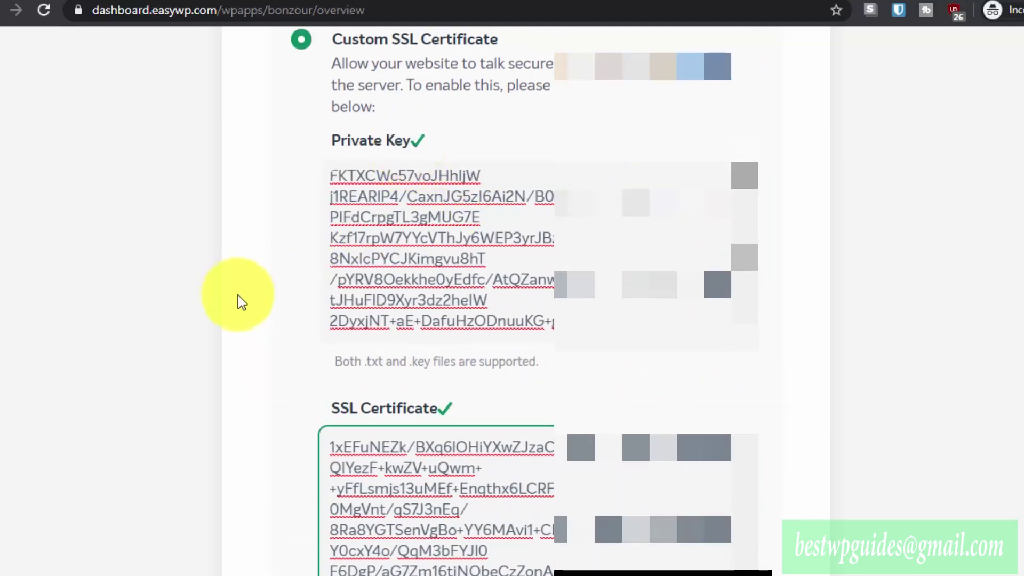
scroll(247, 320, "down", 10)
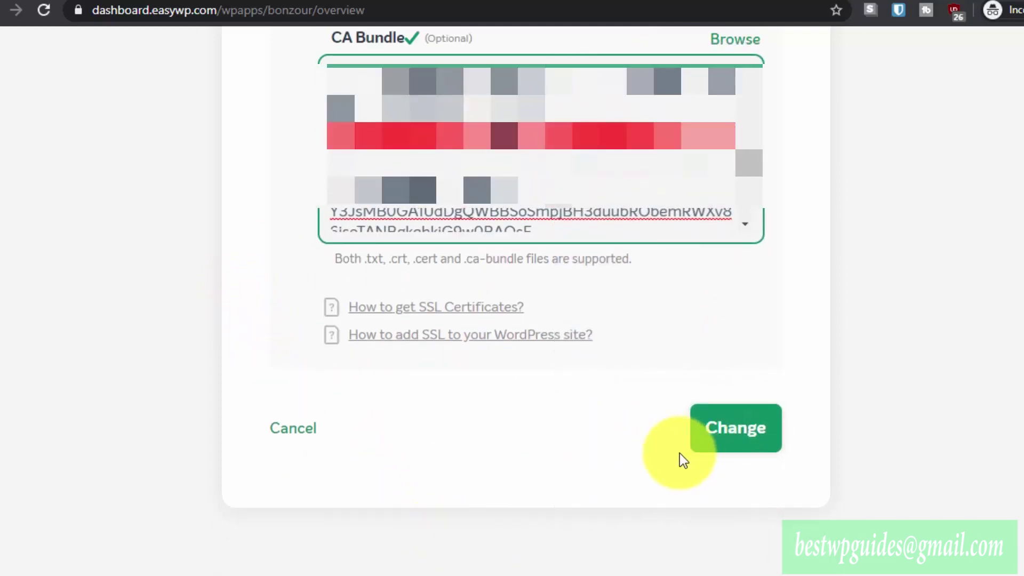
left_click(719, 445)
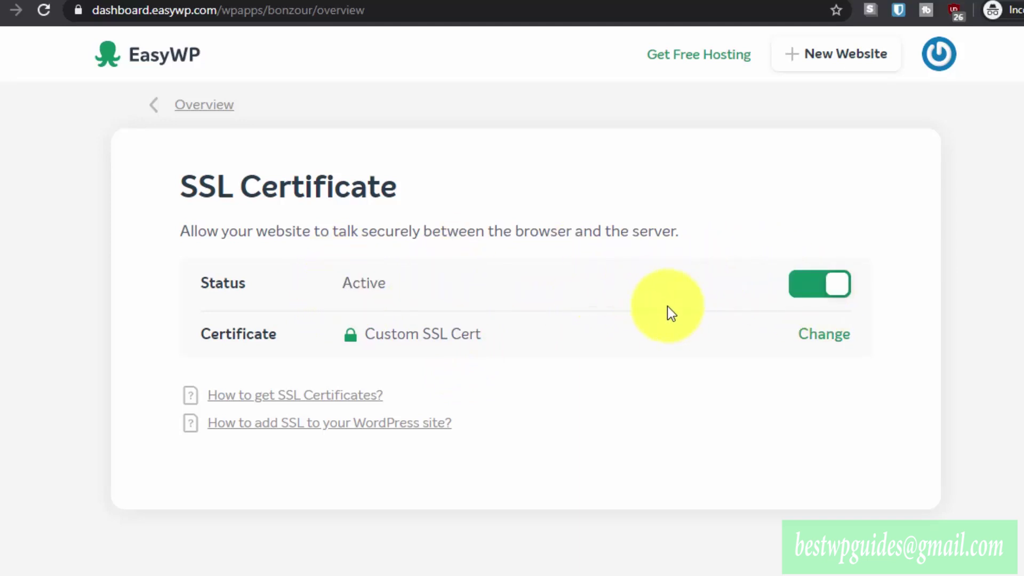
- Switch to the bonzour.website page, reload it several times and expand the advanced details of the connection warning
left_click(473, 5)
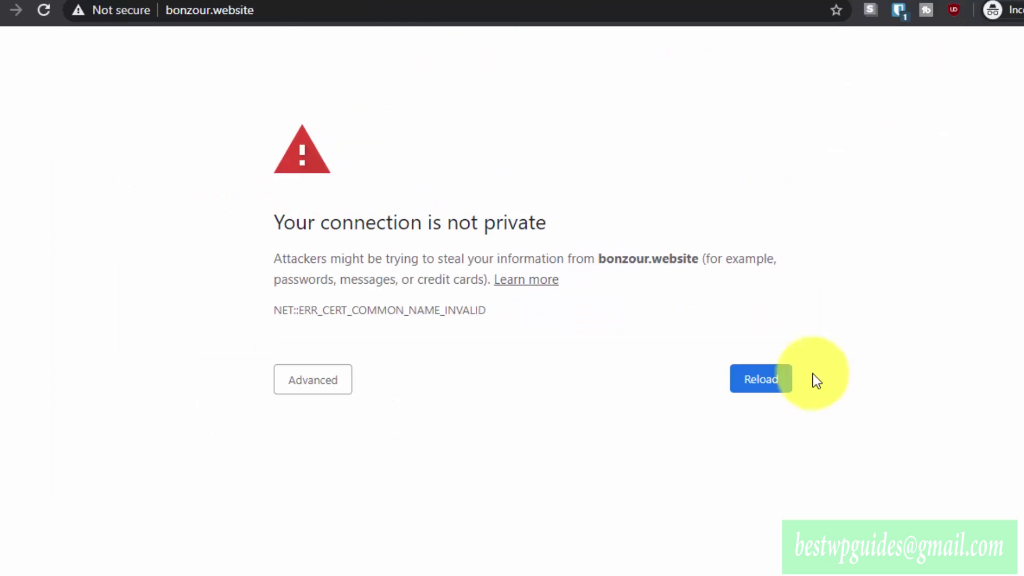
left_click(757, 382)
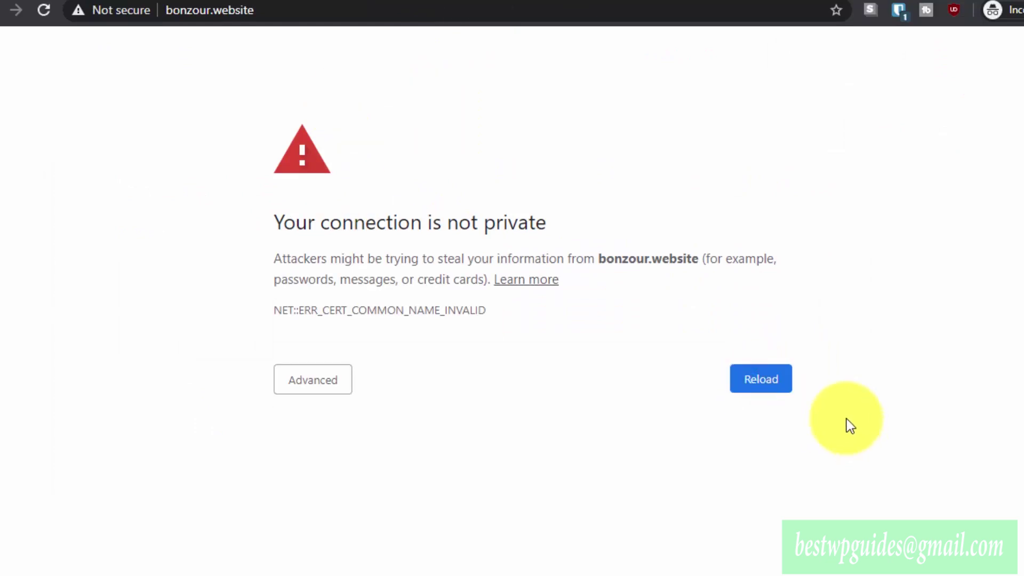
left_click(769, 373)
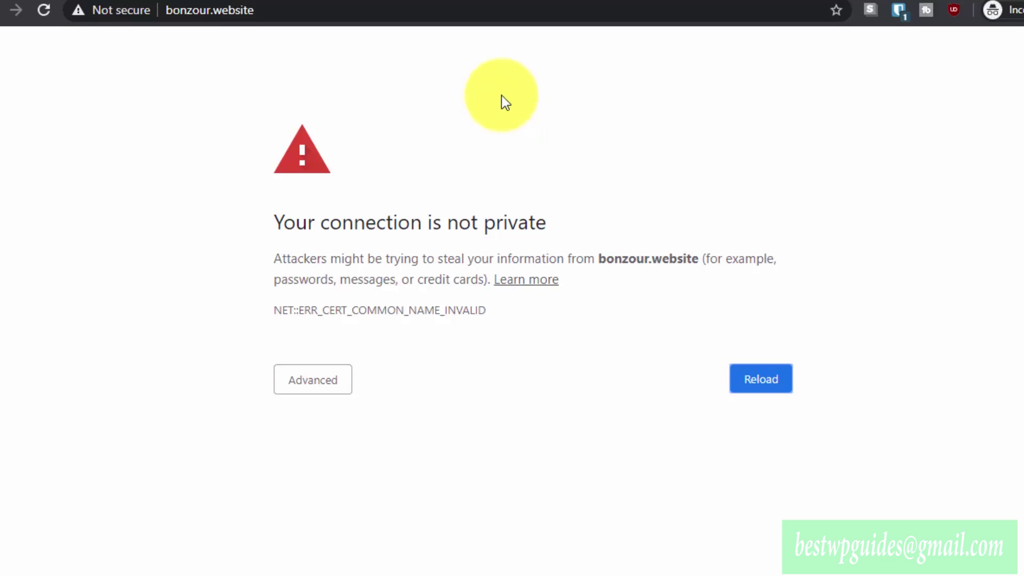
left_click(761, 376)
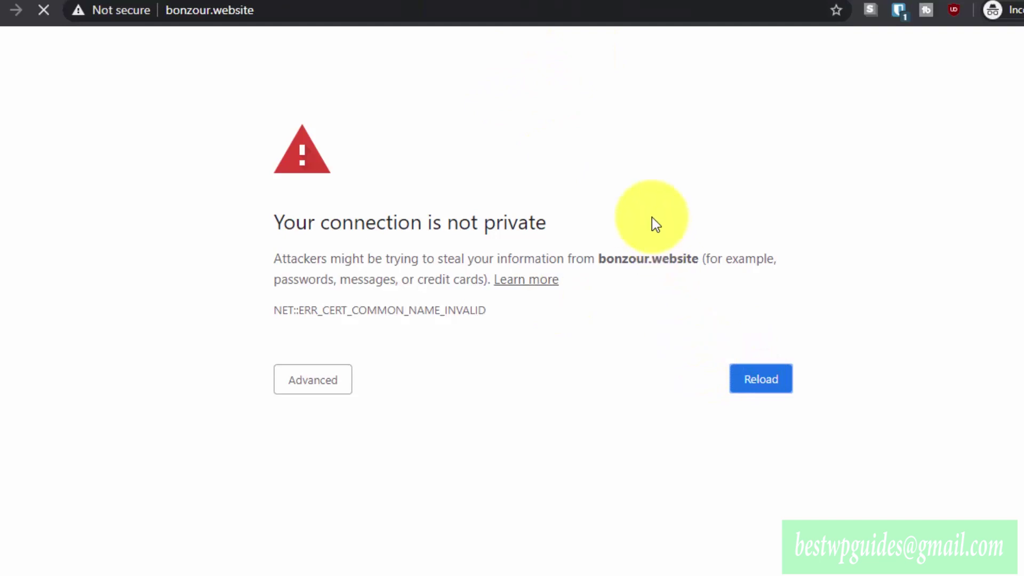
left_click(292, 380)
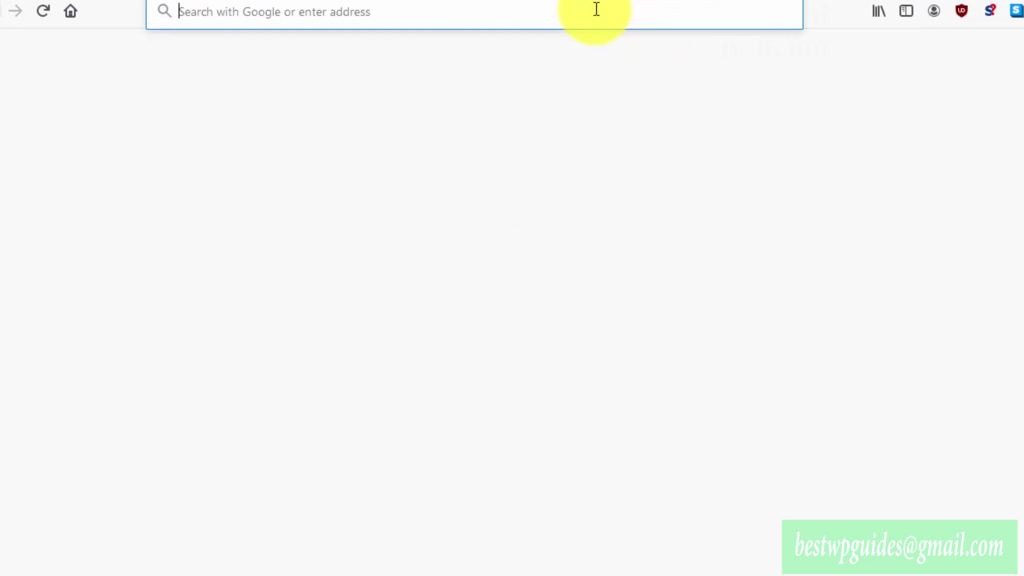
right_click(594, 9)
left_click(624, 101)
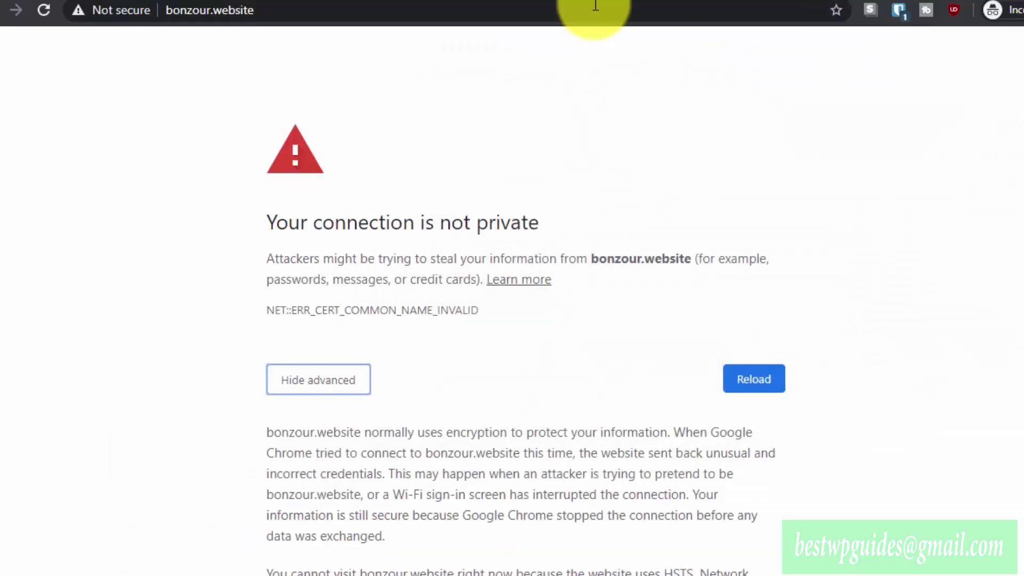
double_click(507, 11)
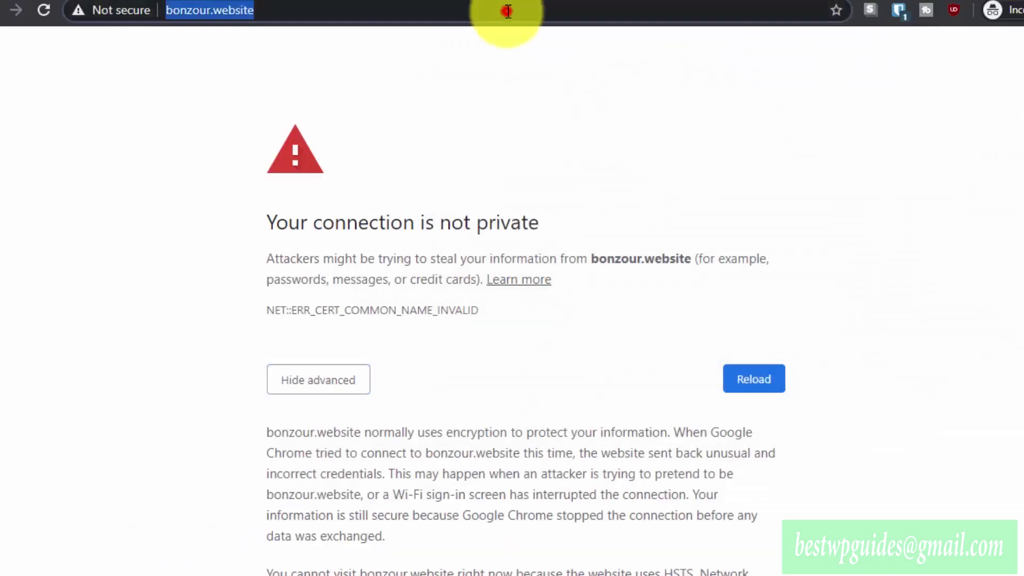
right_click(507, 10)
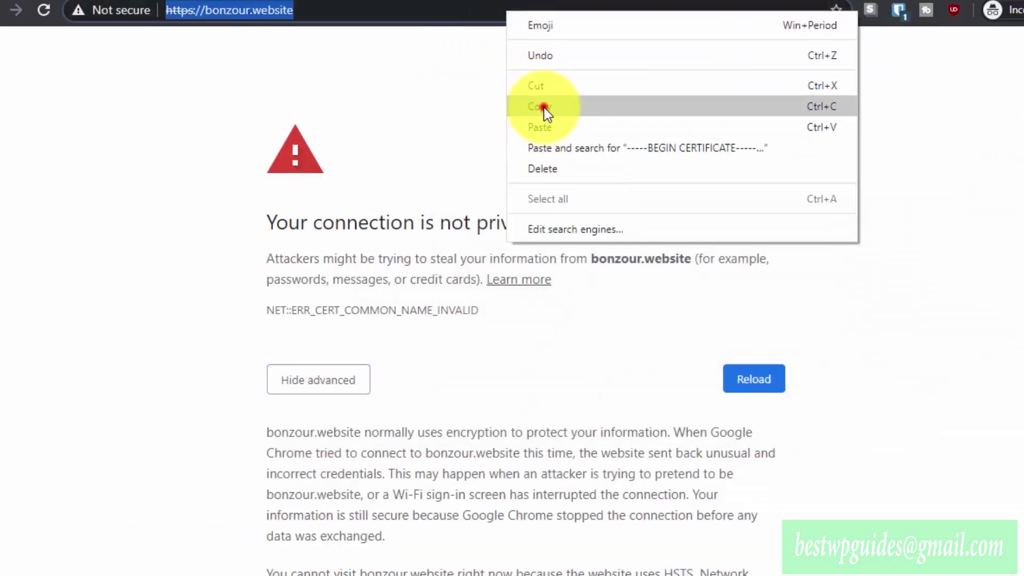
left_click(541, 106)
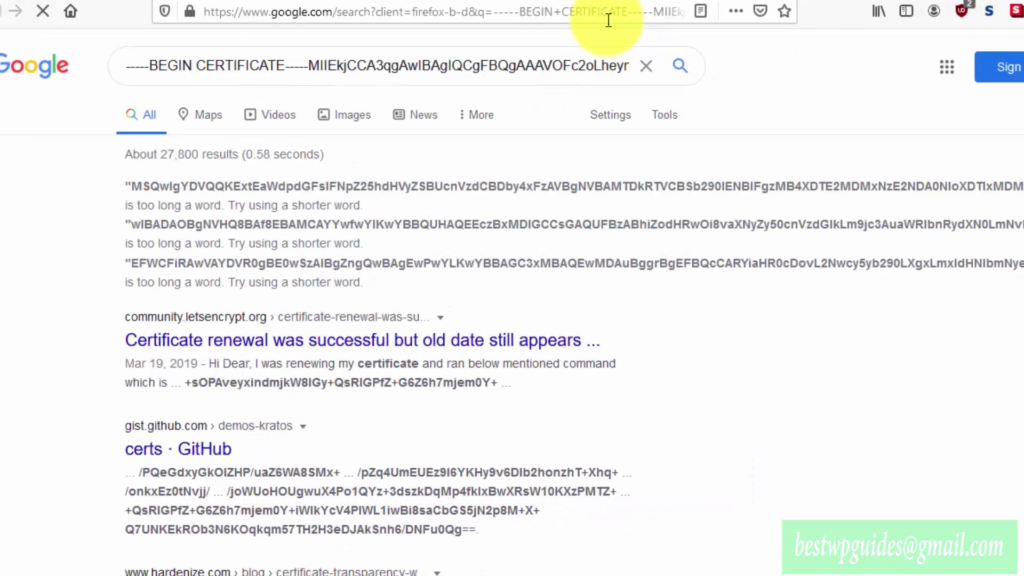
double_click(693, 33)
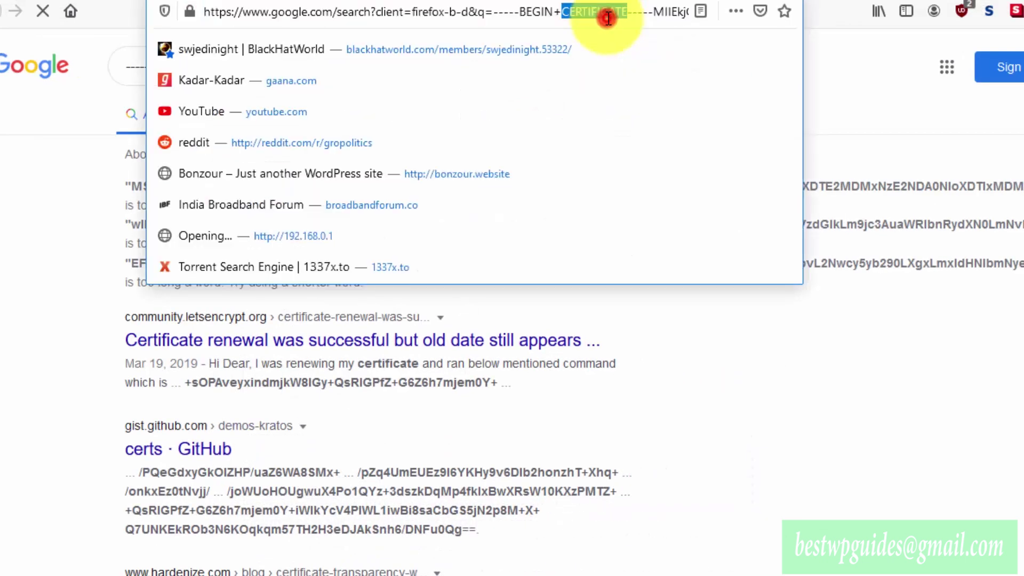
left_click(608, 12)
right_click(664, 13)
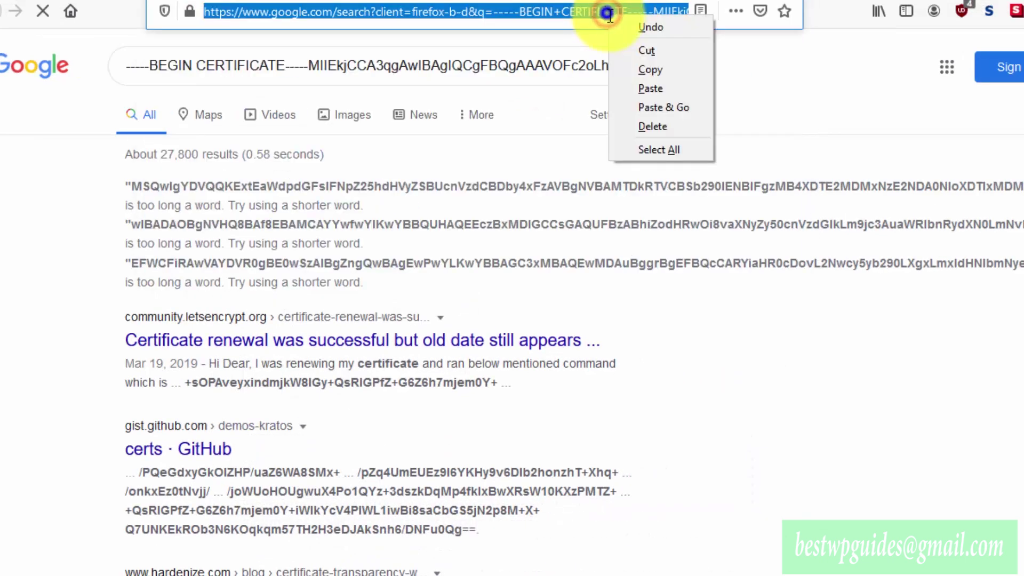
left_click(664, 102)
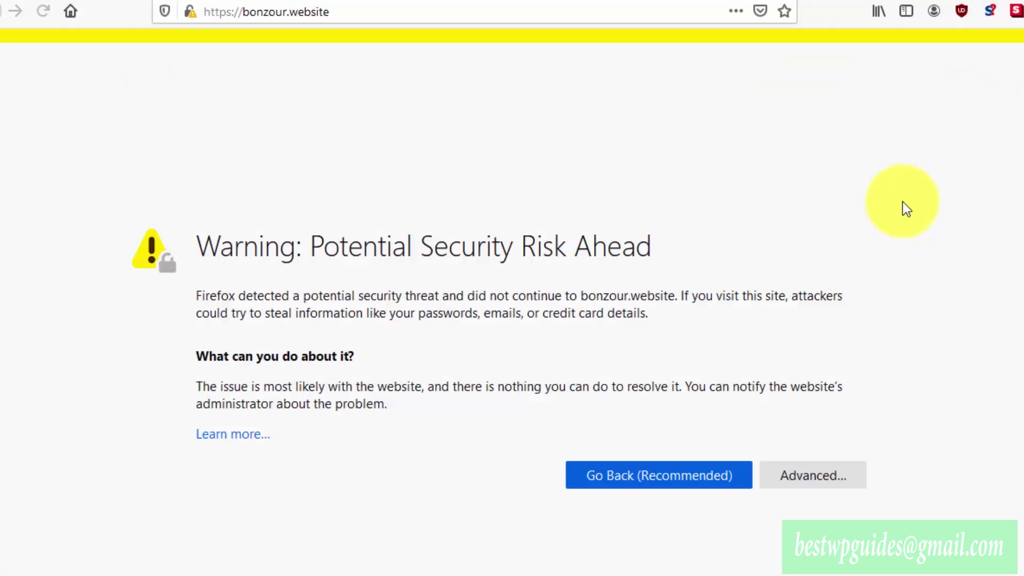
- Expand Firefox's advanced warning details, view the certificate served for bonzour.website and return to the warning page
left_click(771, 475)
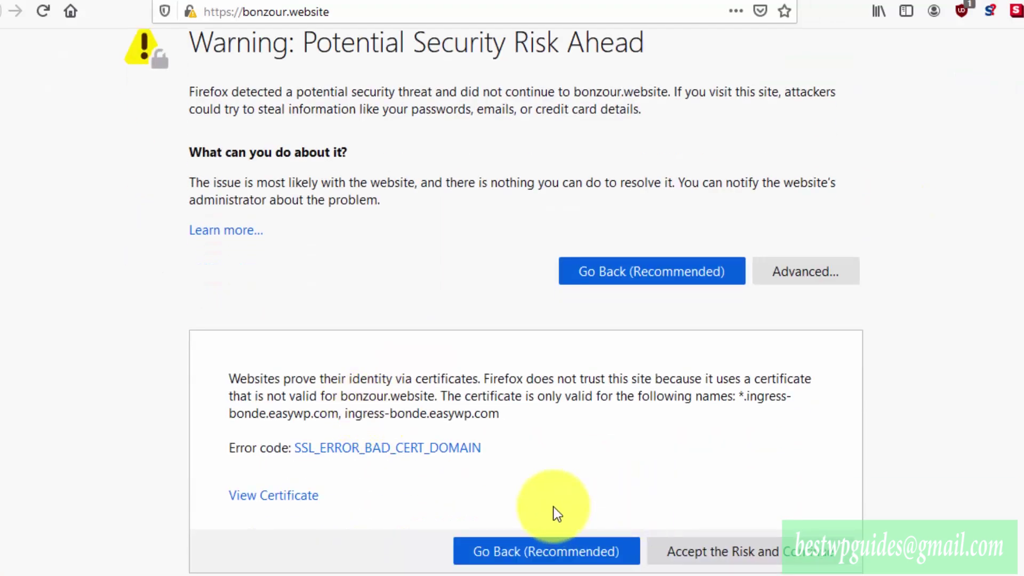
left_click(258, 495)
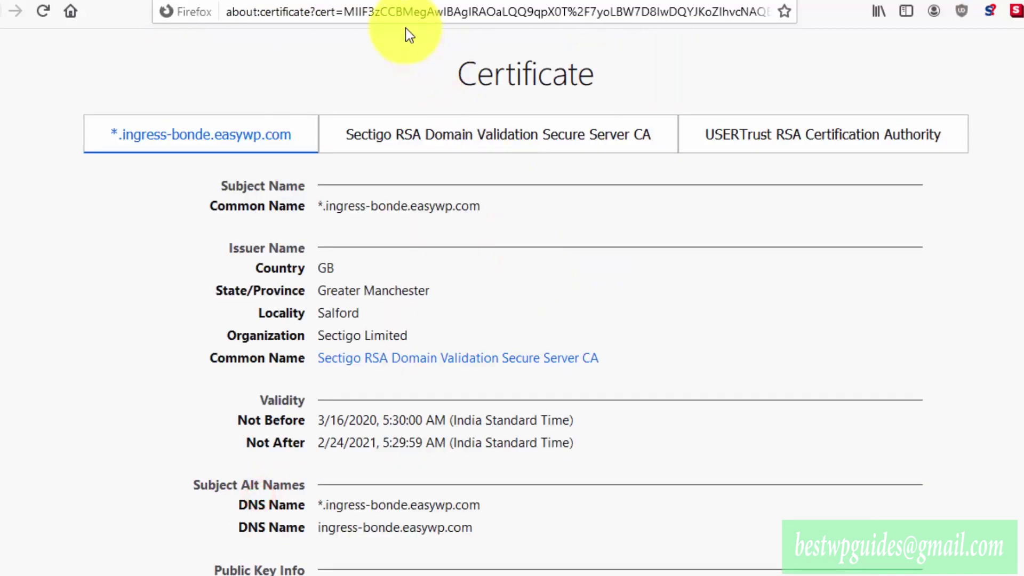
left_click(352, 1)
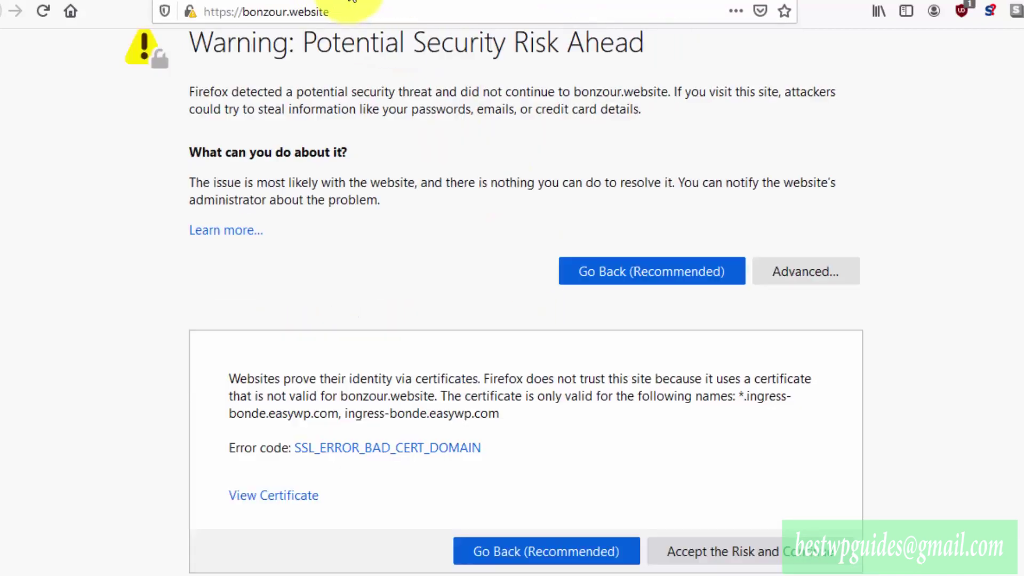
- Reload bonzour.website in Firefox and again in Chrome to recheck its connection
scroll(606, 534, "up", 4)
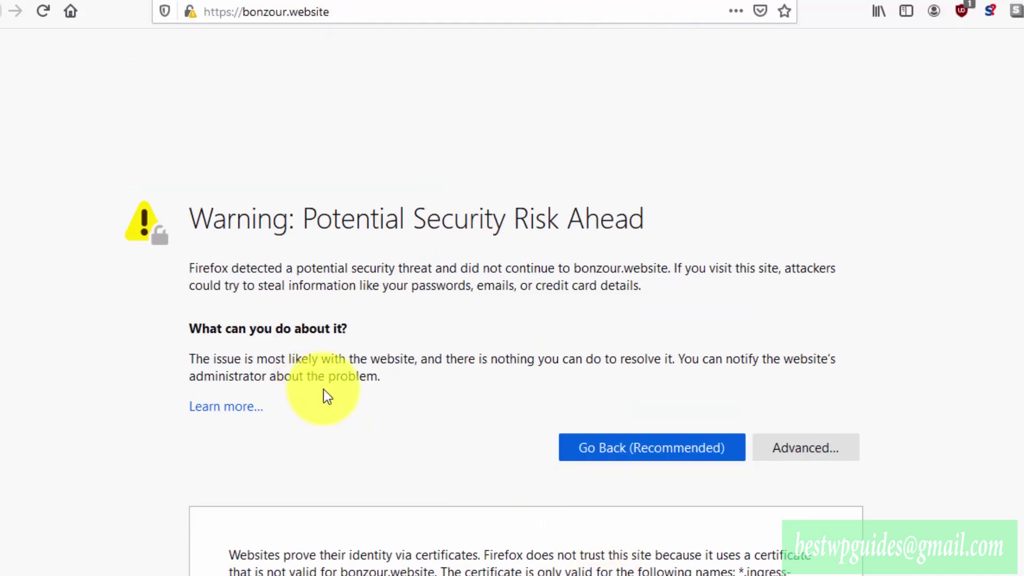
scroll(323, 389, "up", 1)
left_click(44, 11)
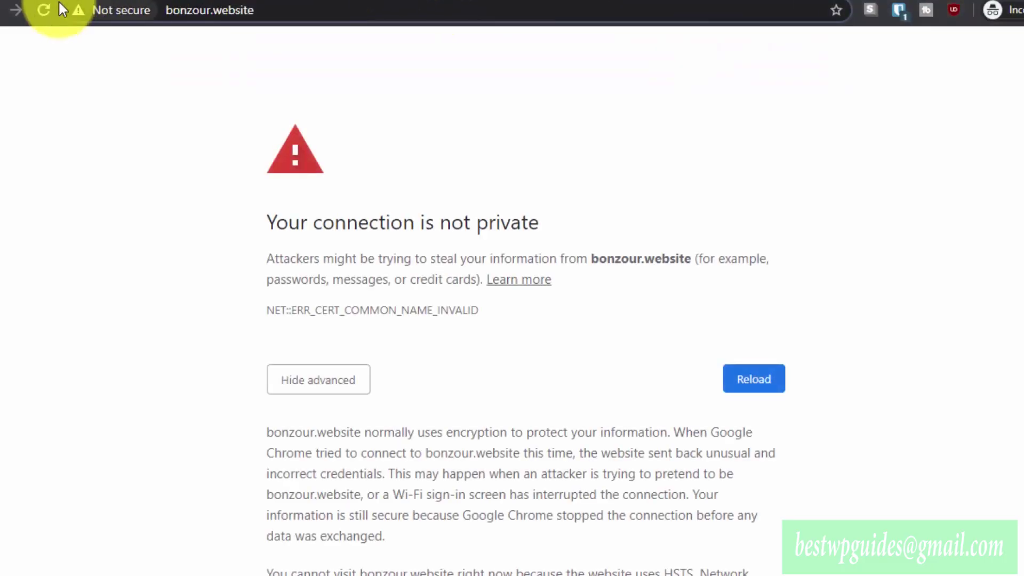
left_click(45, 10)
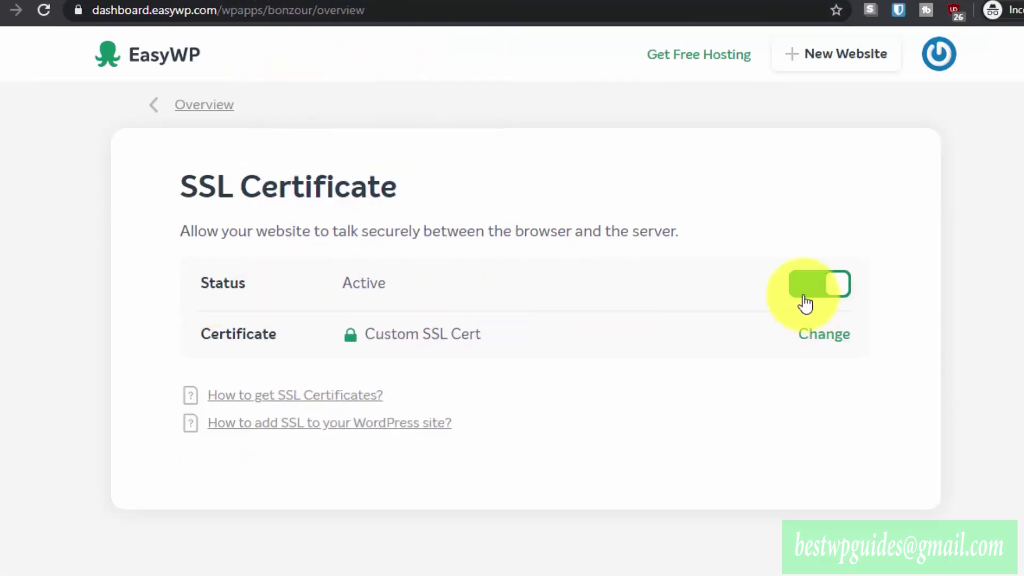
- Deactivate the SSL certificate in EasyWP and reload bonzour.website
left_click(806, 301)
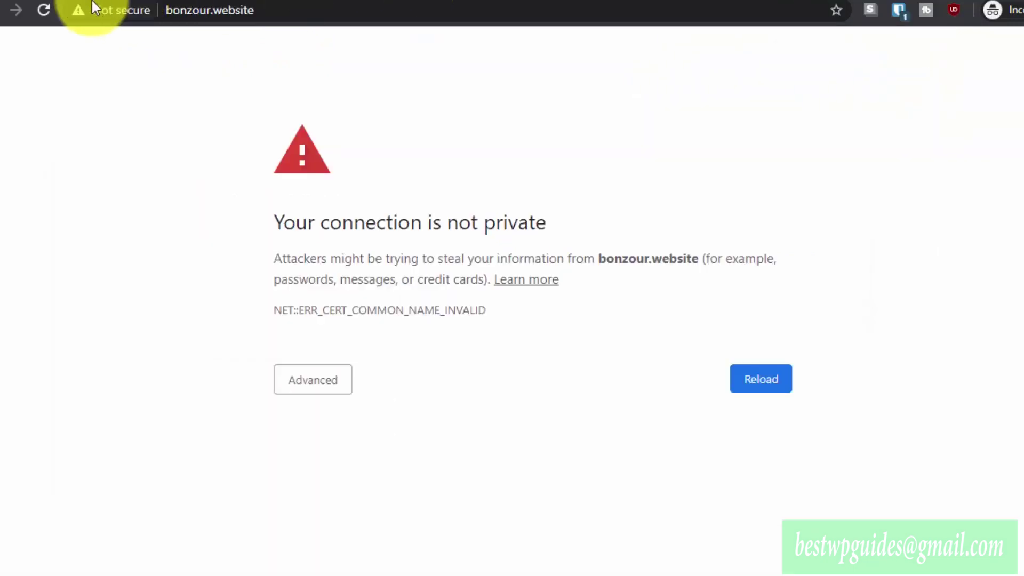
left_click(43, 10)
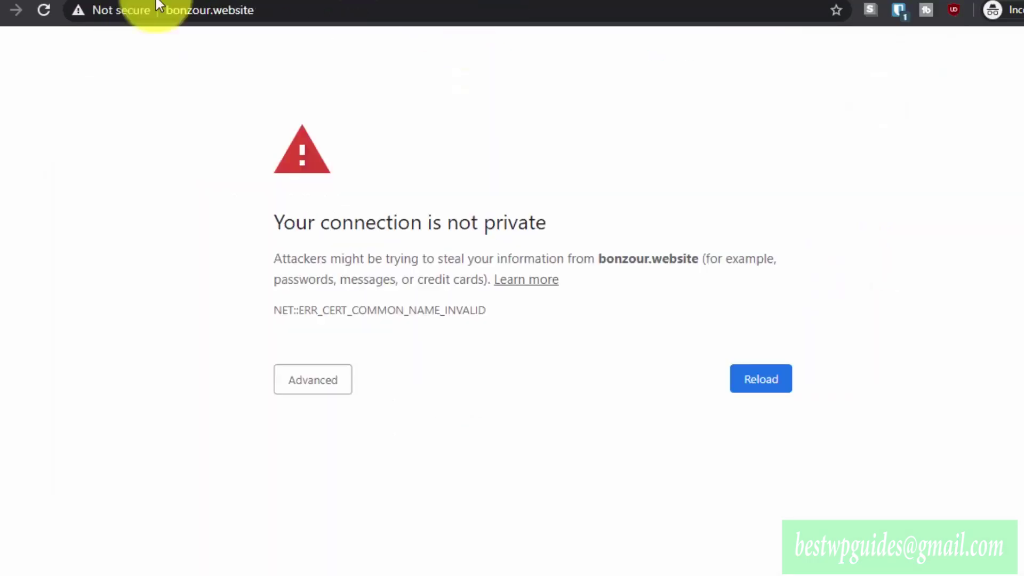
left_click(42, 10)
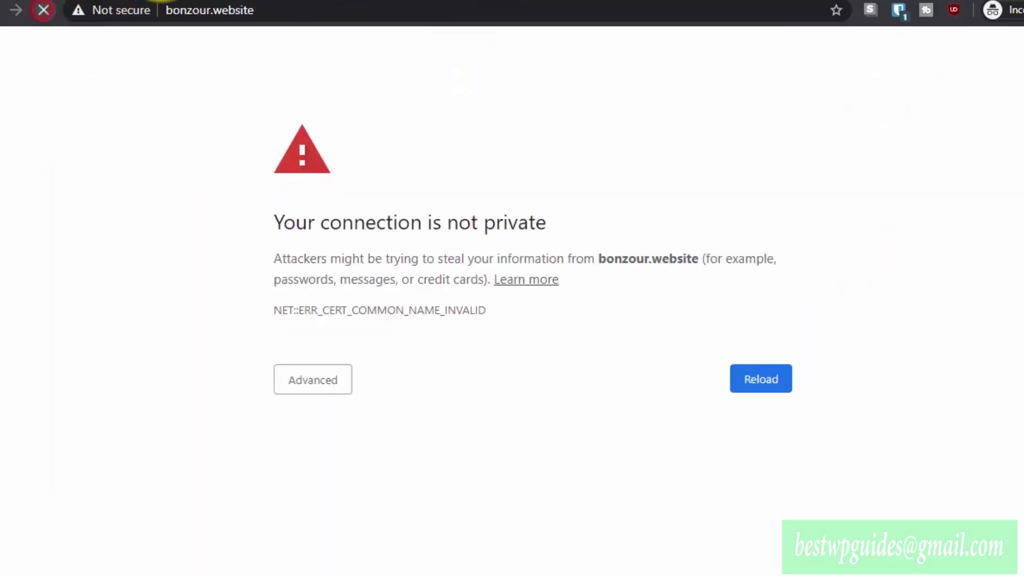
- Return to EasyWP, reactivate the custom SSL certificate and reload bonzour.website
left_click(199, 1)
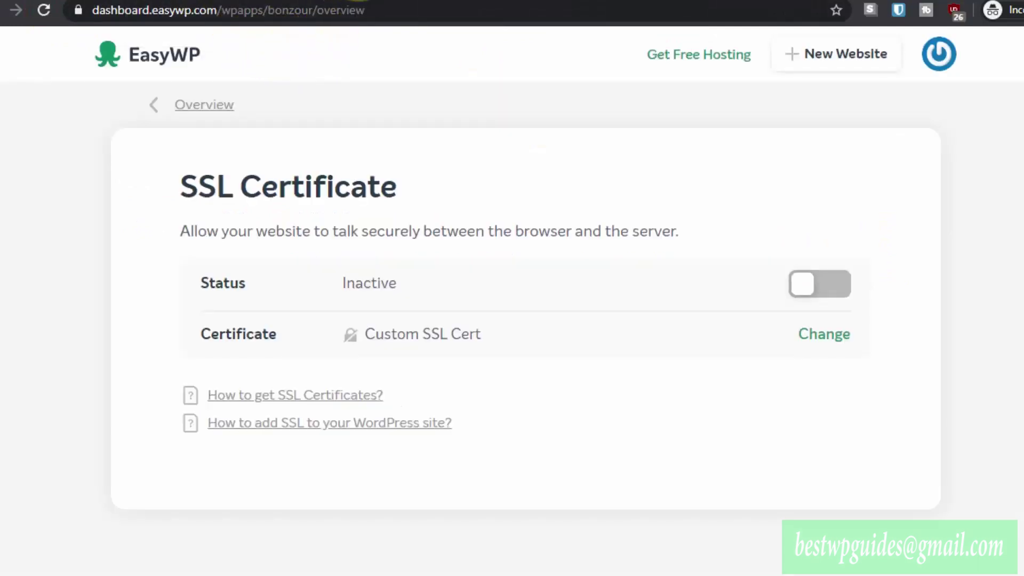
left_click(835, 284)
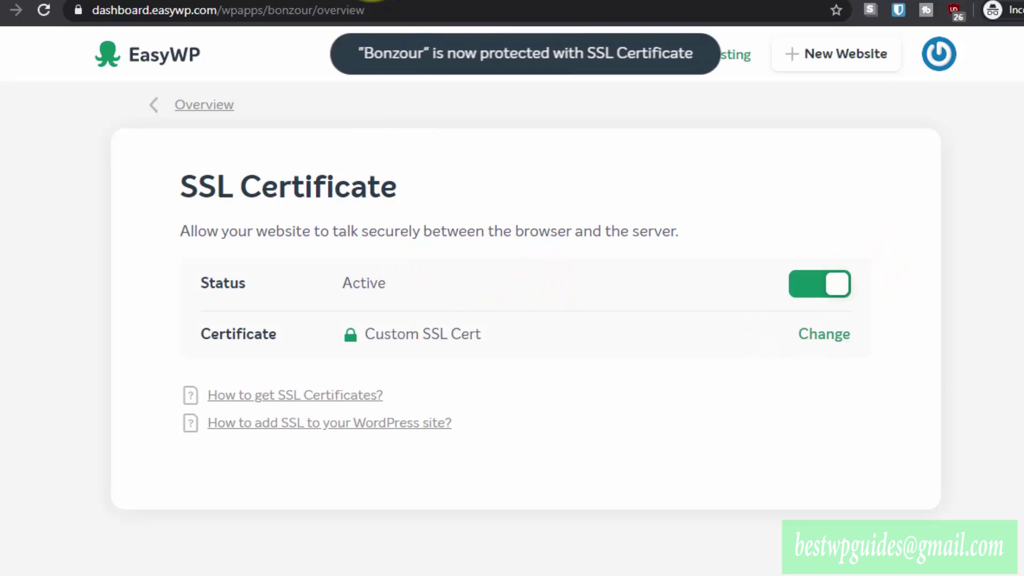
left_click(371, 1)
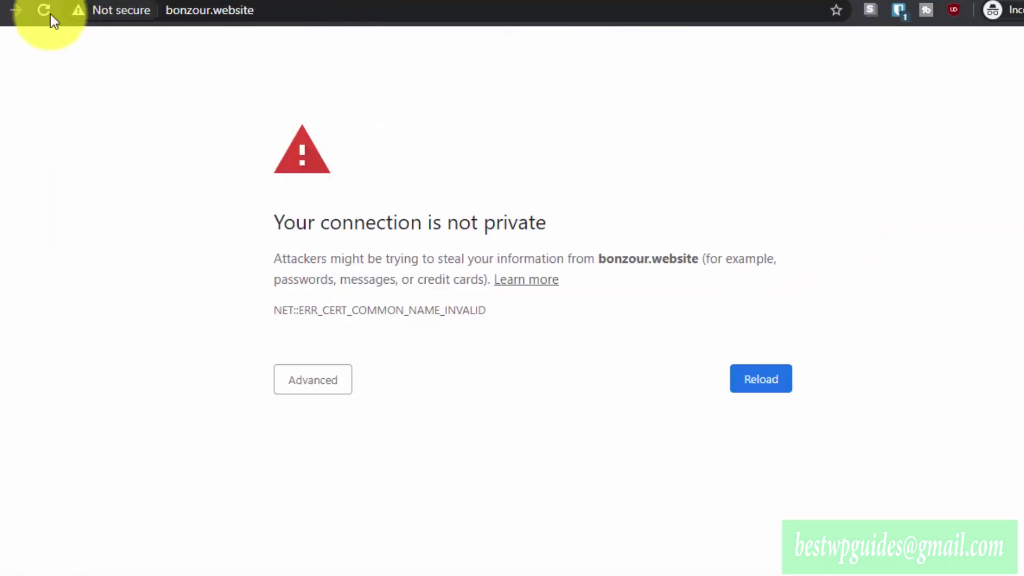
left_click(44, 10)
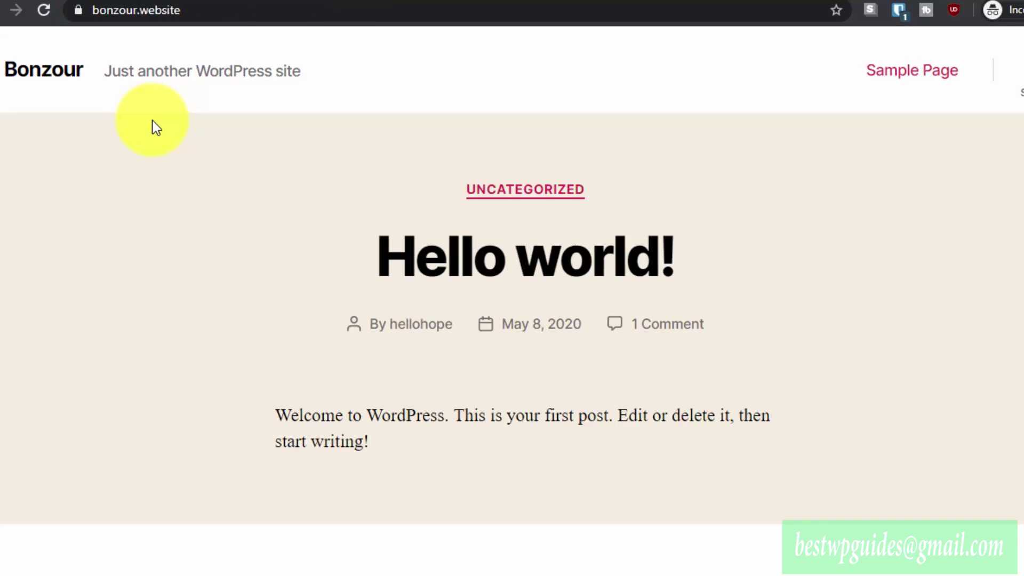
- Check the EasyWP SSL page once more, then open the Hello world! post from Recent Posts on bonzour.website
left_click(270, 1)
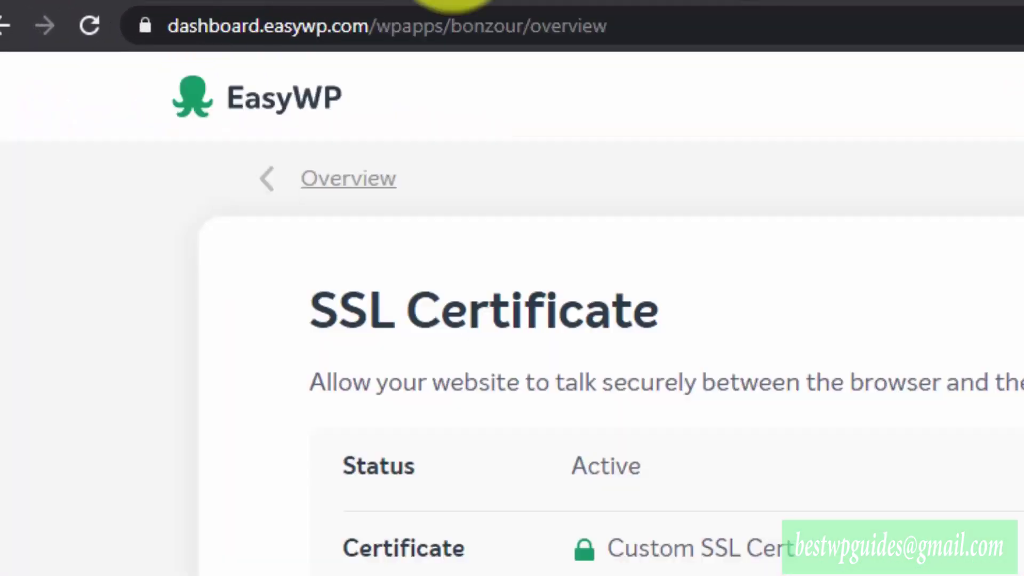
left_click(597, 1)
scroll(231, 381, "down", 1)
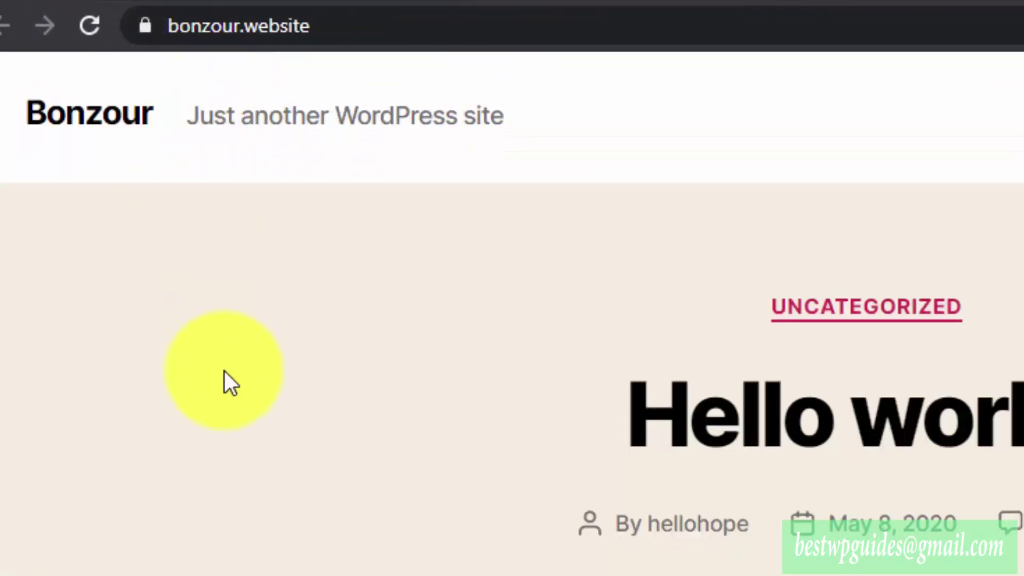
scroll(224, 370, "down", 10)
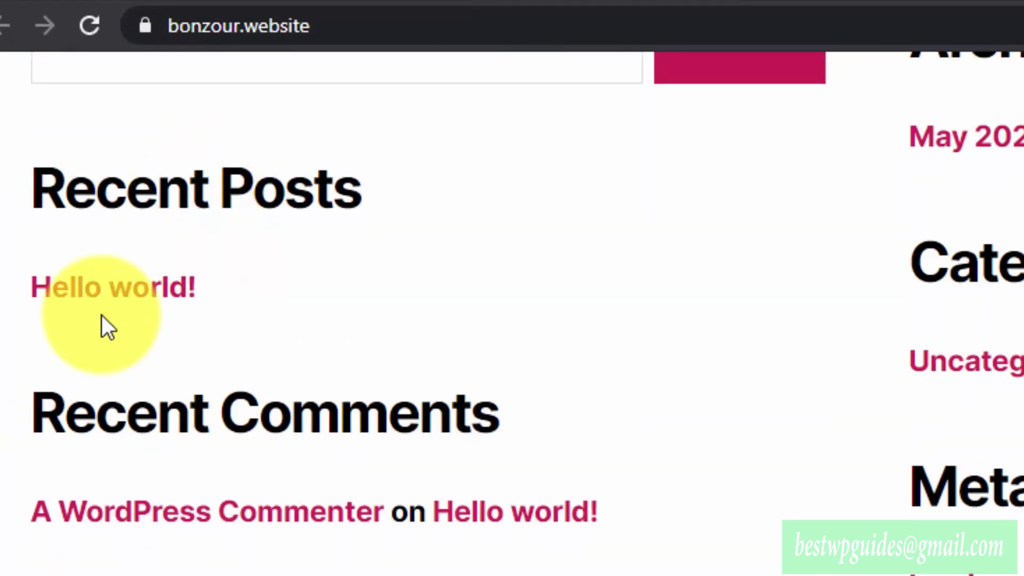
left_click(113, 293)
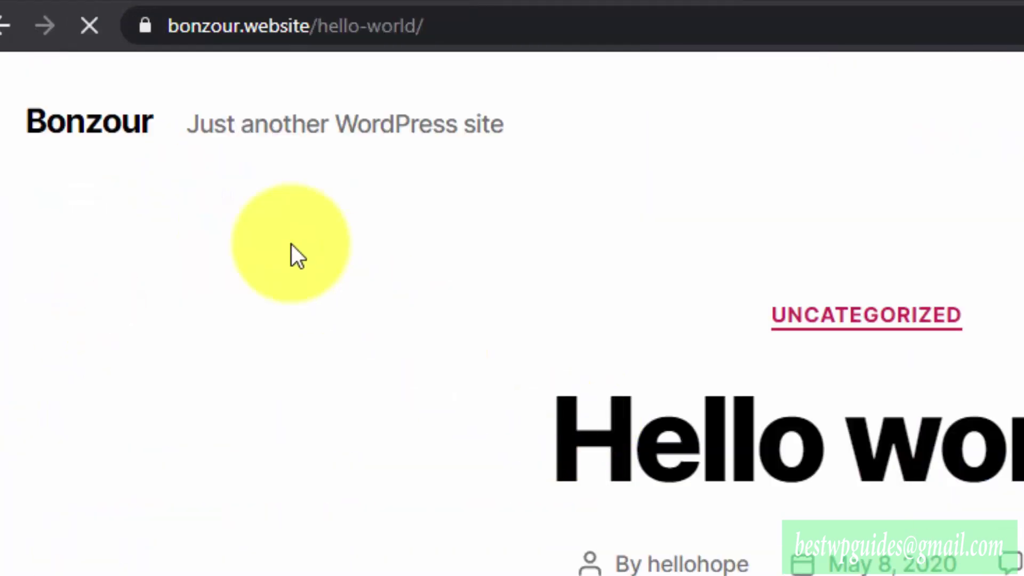
- View the site's connection information and open its certificate to examine the issued domain, issuer and validity dates
left_click(146, 16)
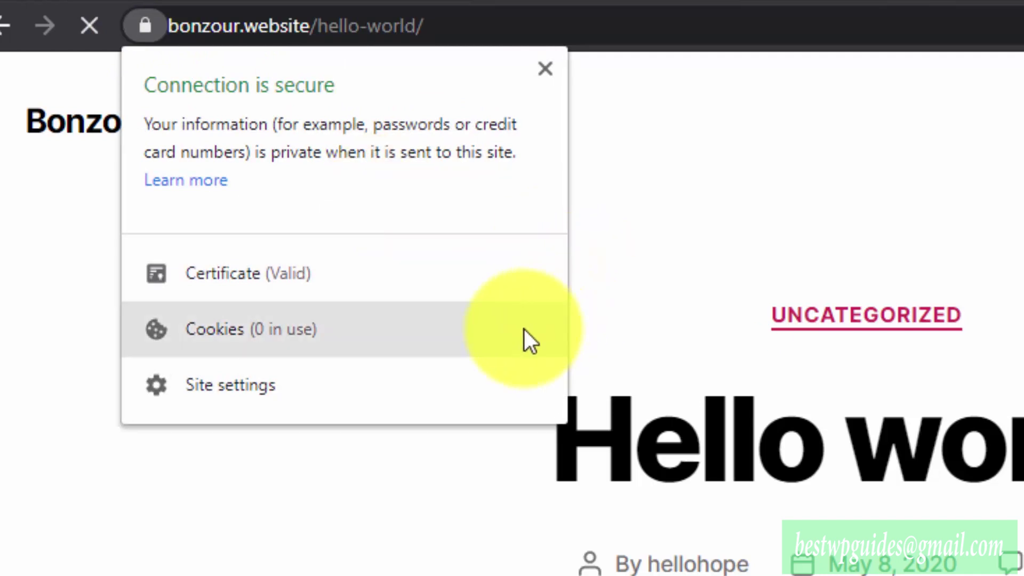
left_click(227, 270)
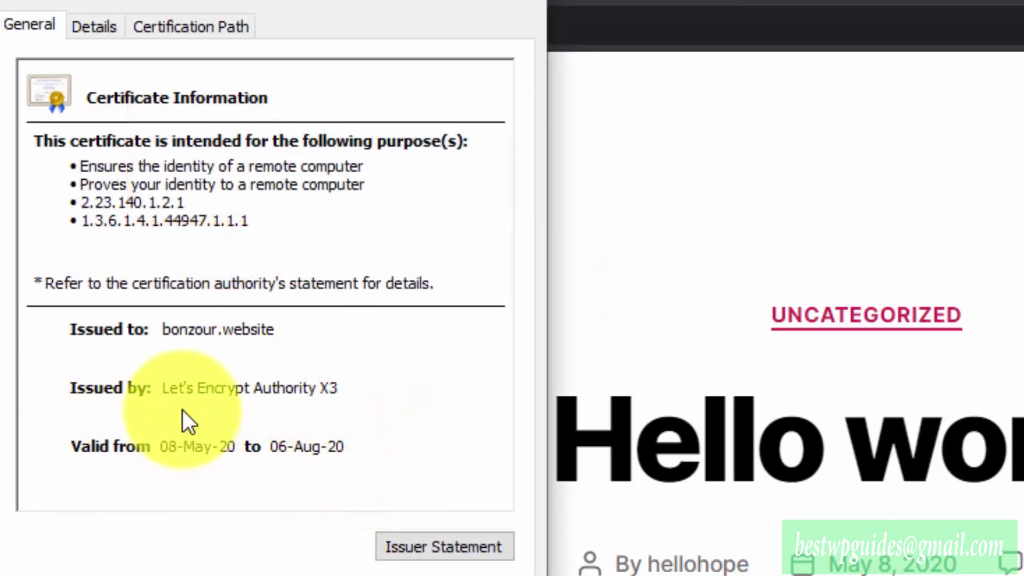
left_click(166, 389)
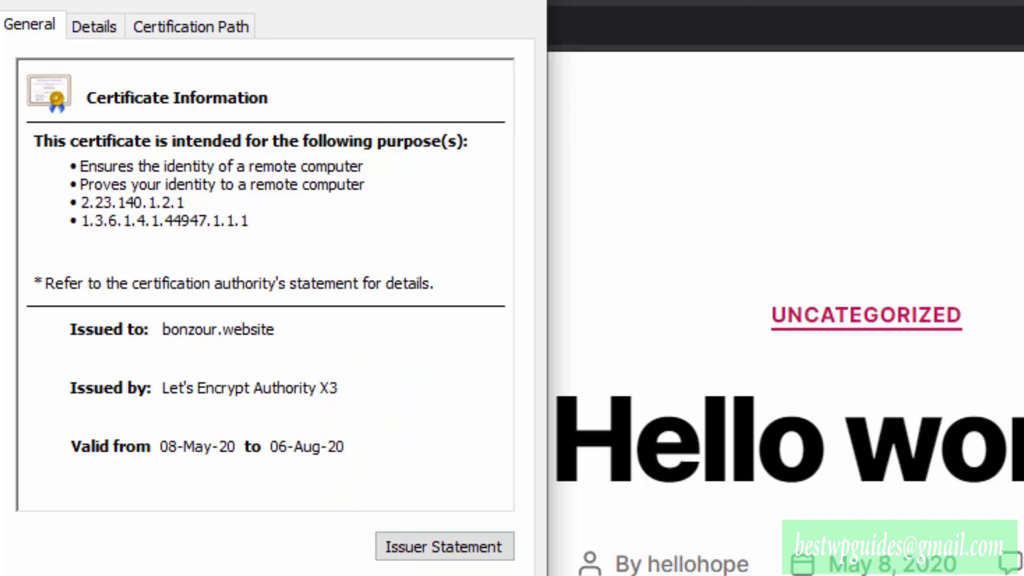
- Close the certificate details, switch back to EasyWP and return from the SSL certificate page to the Bonzour site overview
left_click(458, 575)
left_click(344, 1)
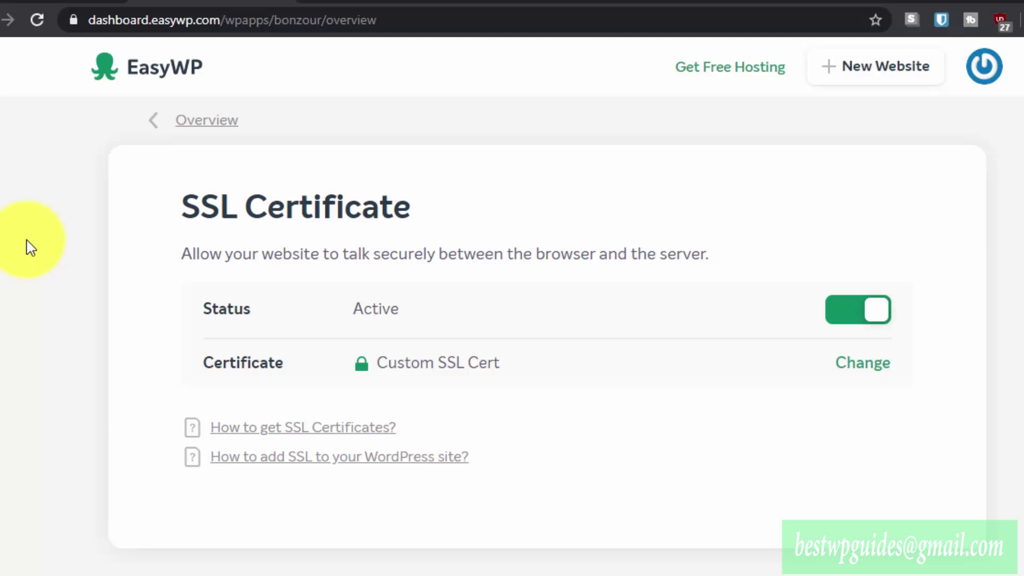
left_click(207, 119)
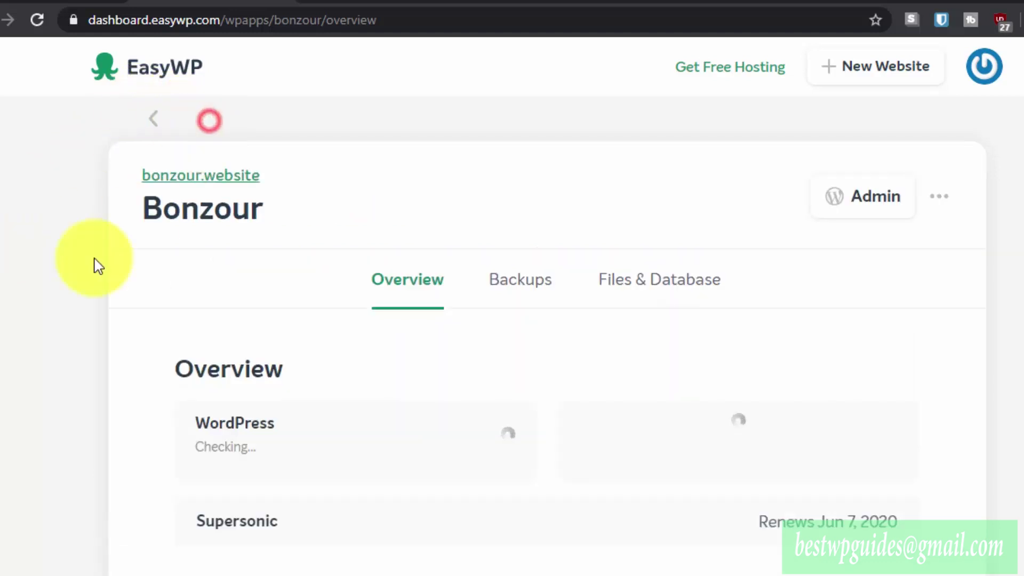
- Examine the Bonzour site's WordPress, storage, domain, SSL certificate, CDN and subscription details in the overview
scroll(512, 320, "down", 3)
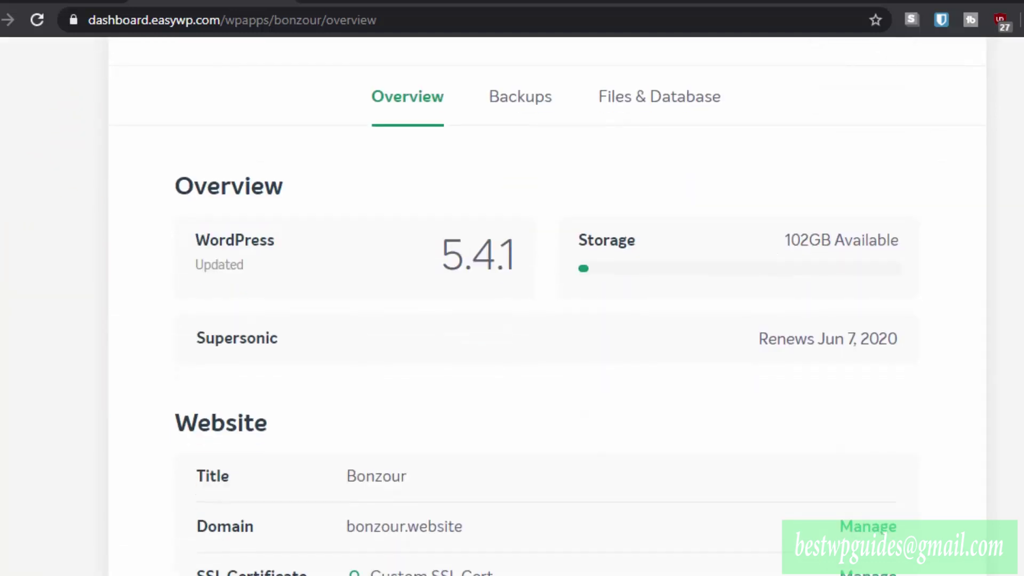
scroll(512, 320, "down", 6)
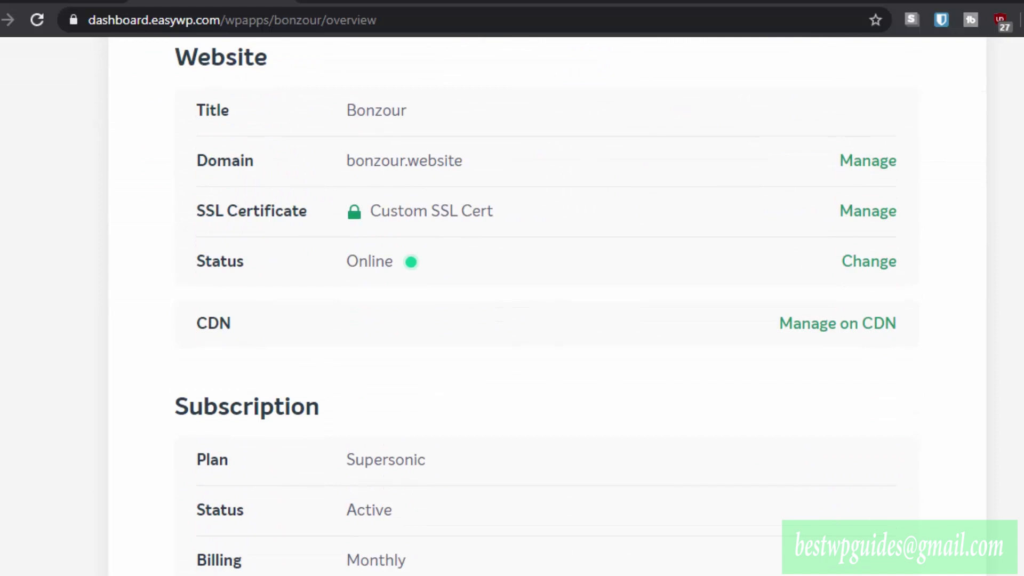
scroll(2, 291, "down", 4)
scroll(2, 291, "up", 6)
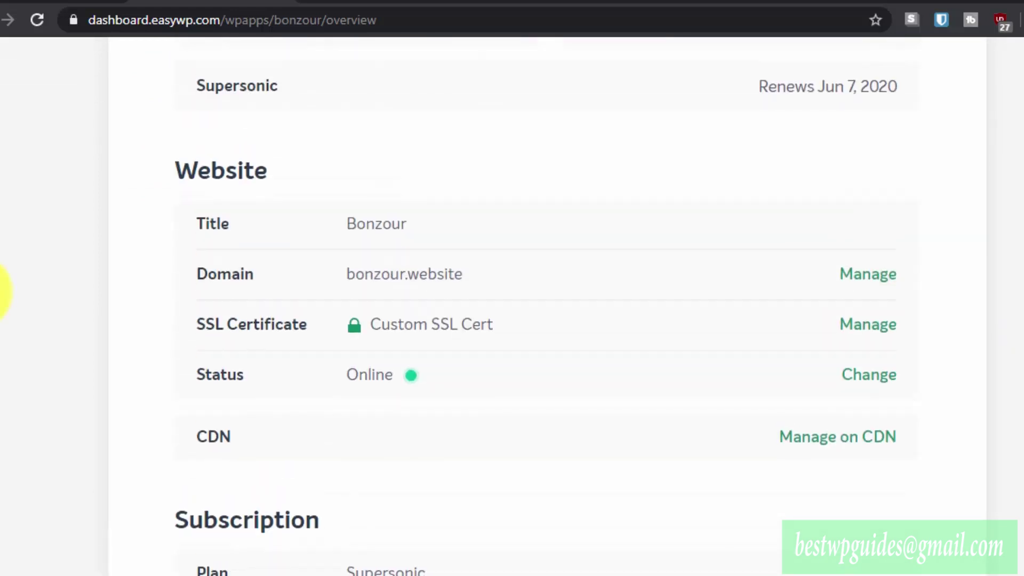
scroll(2, 291, "up", 6)
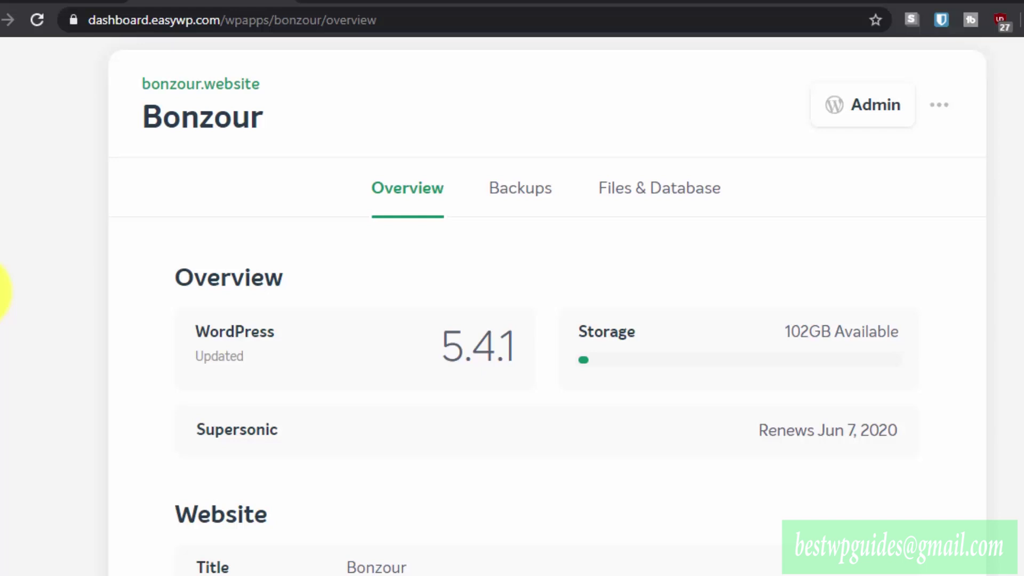
scroll(2, 290, "down", 3)
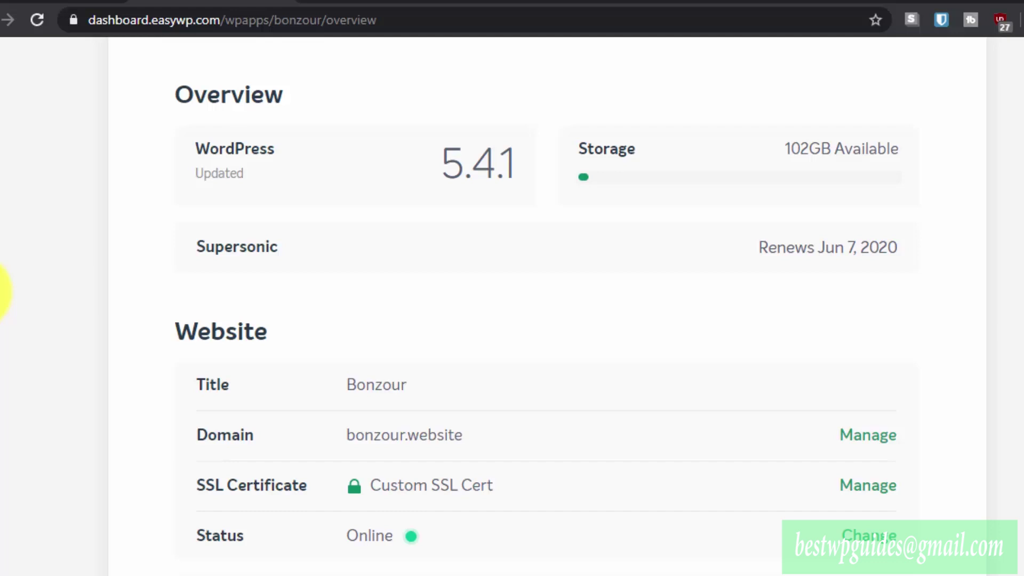
scroll(1, 291, "up", 5)
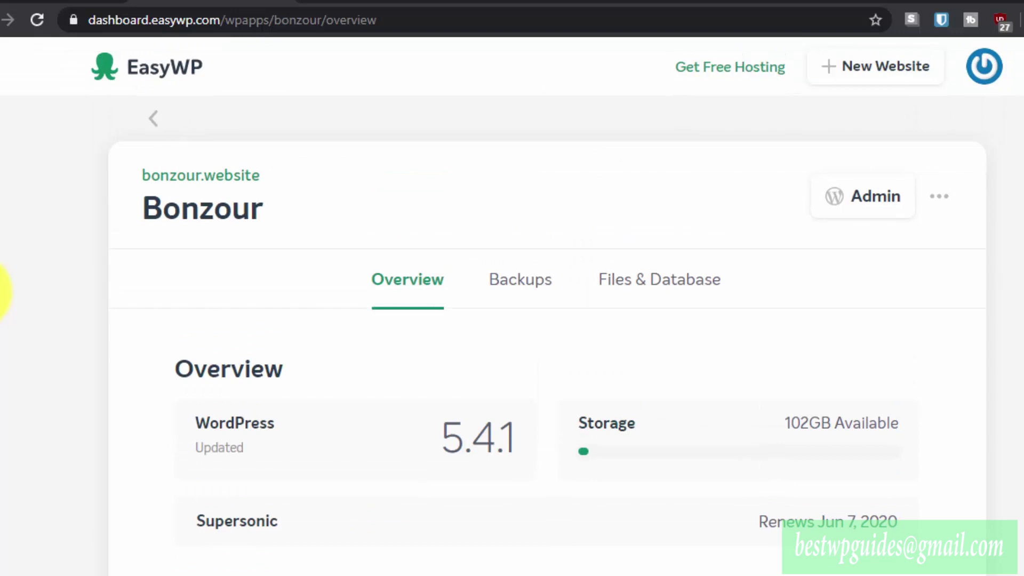
scroll(1, 272, "down", 3)
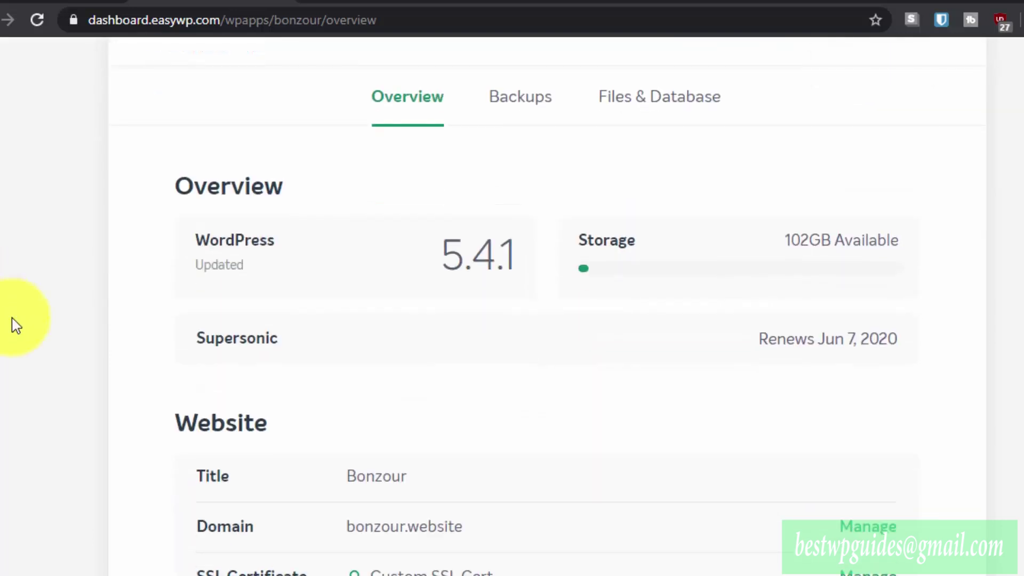
scroll(16, 325, "down", 6)
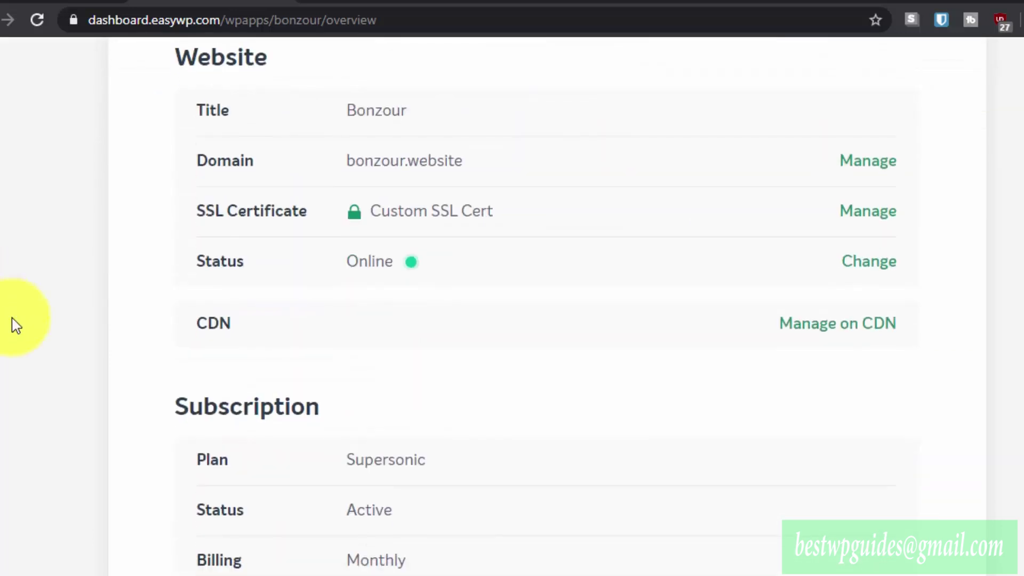
scroll(16, 325, "down", 3)
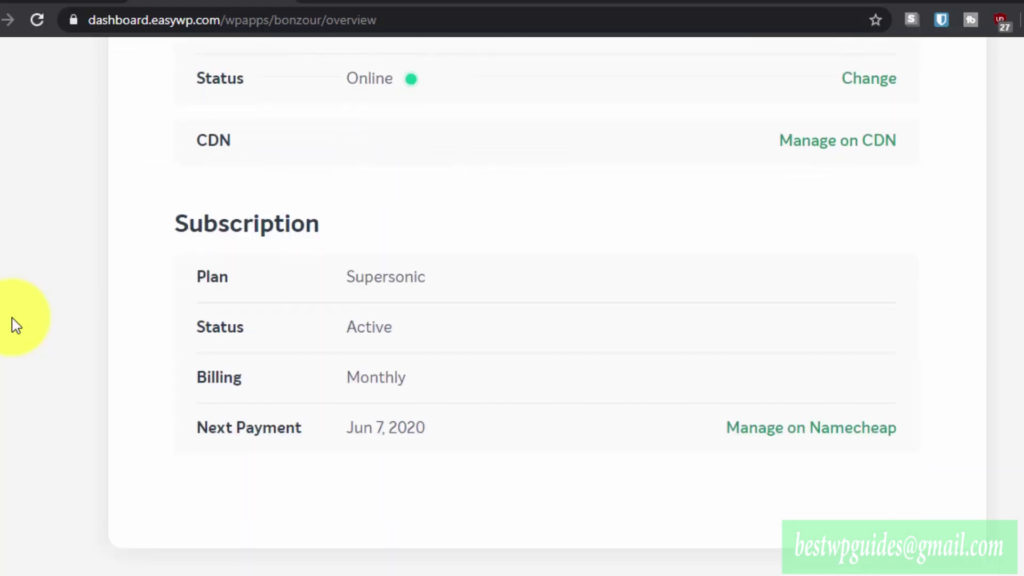
scroll(16, 325, "up", 12)
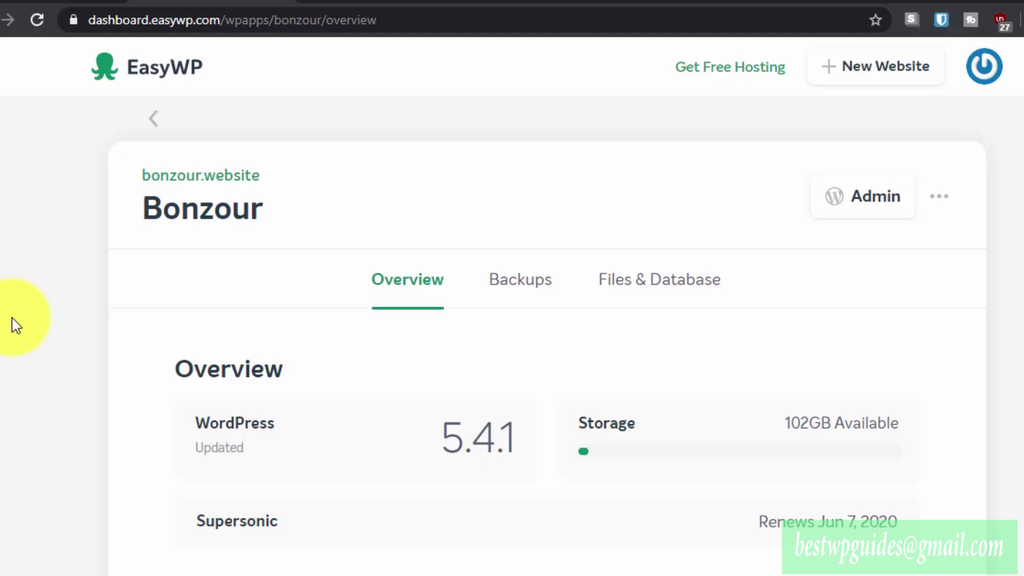
- Glance at the Hello world! post, then revoke the active SFTP access in the Files & Database settings of the Bonzour site in EasyWP
left_click(422, 3)
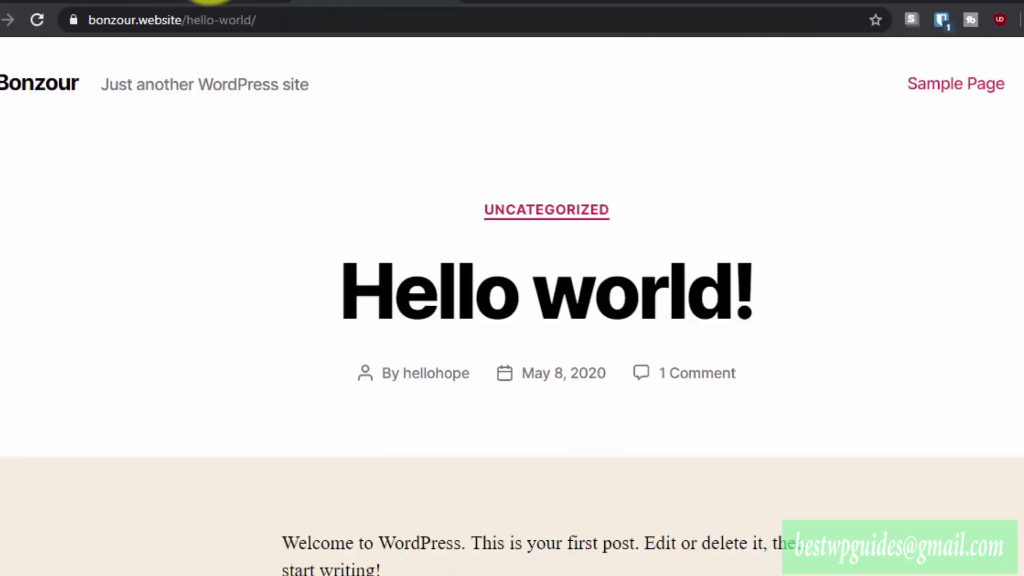
left_click(211, 1)
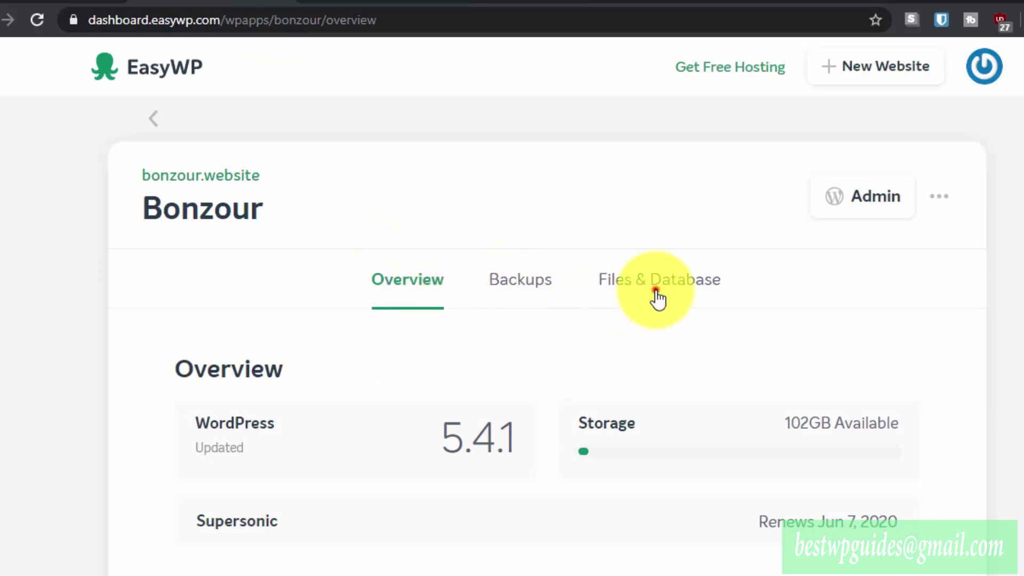
left_click(657, 297)
scroll(725, 425, "down", 3)
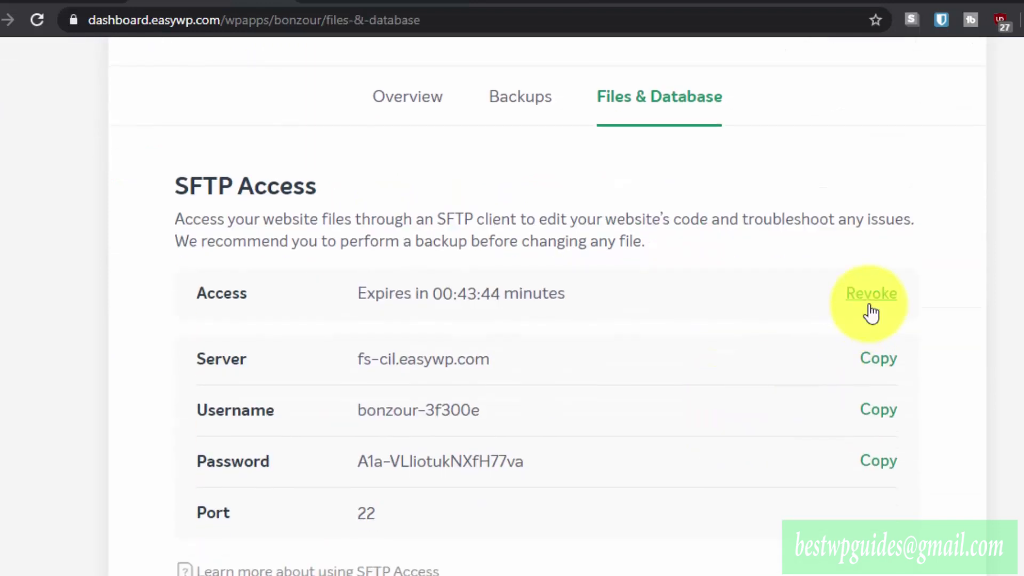
left_click(869, 307)
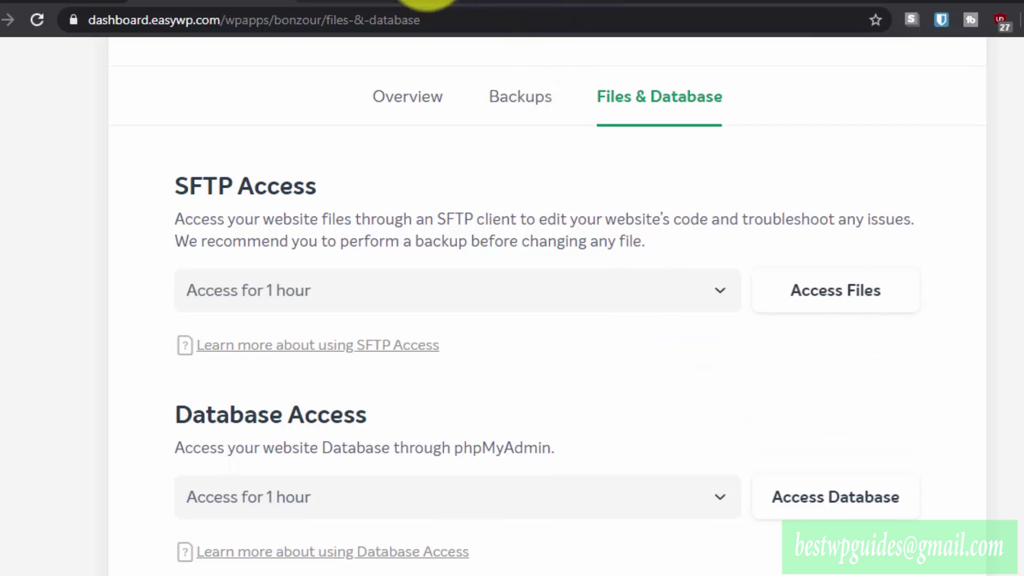
scroll(533, 256, "up", 4)
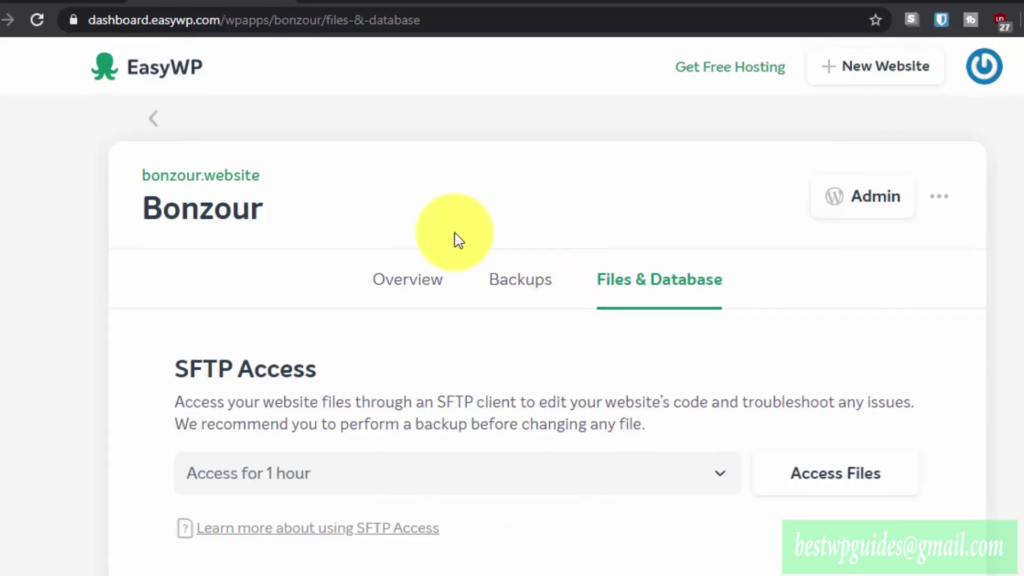
- Reopen the Bonzour overview to check the website's SSL and online status, comparing it with the Hello world! post
left_click(390, 276)
scroll(179, 293, "down", 5)
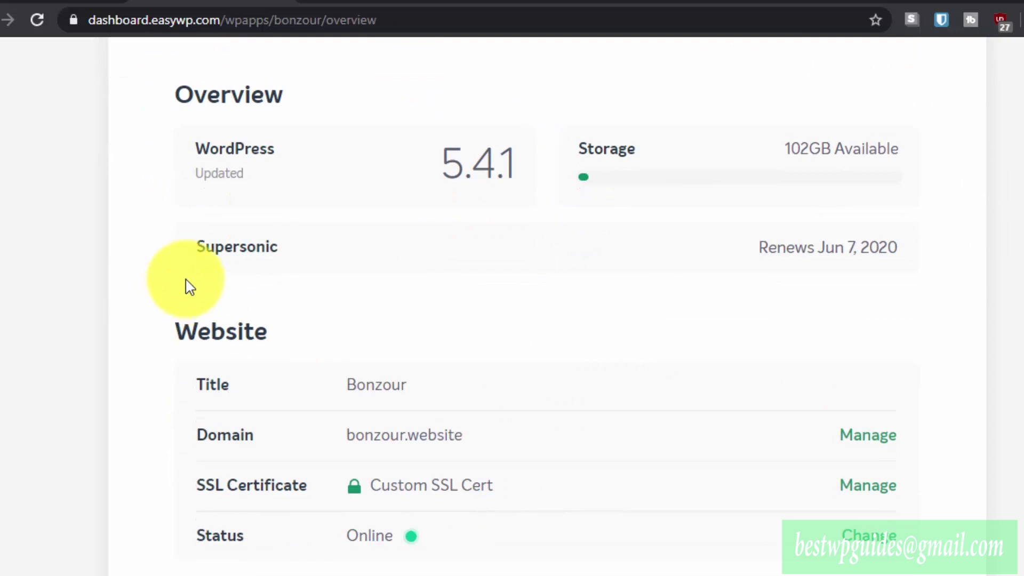
scroll(188, 286, "down", 5)
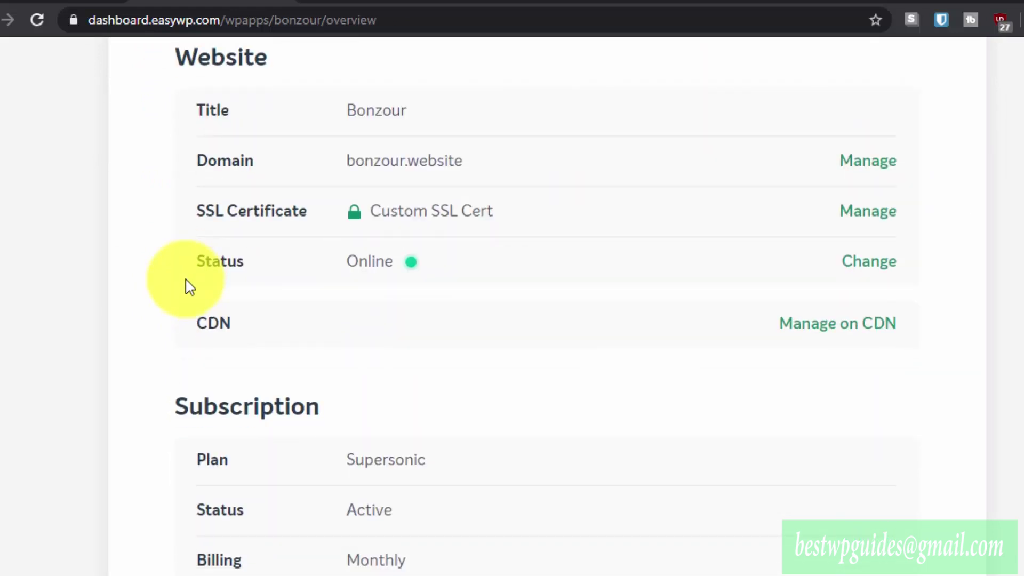
scroll(190, 288, "up", 5)
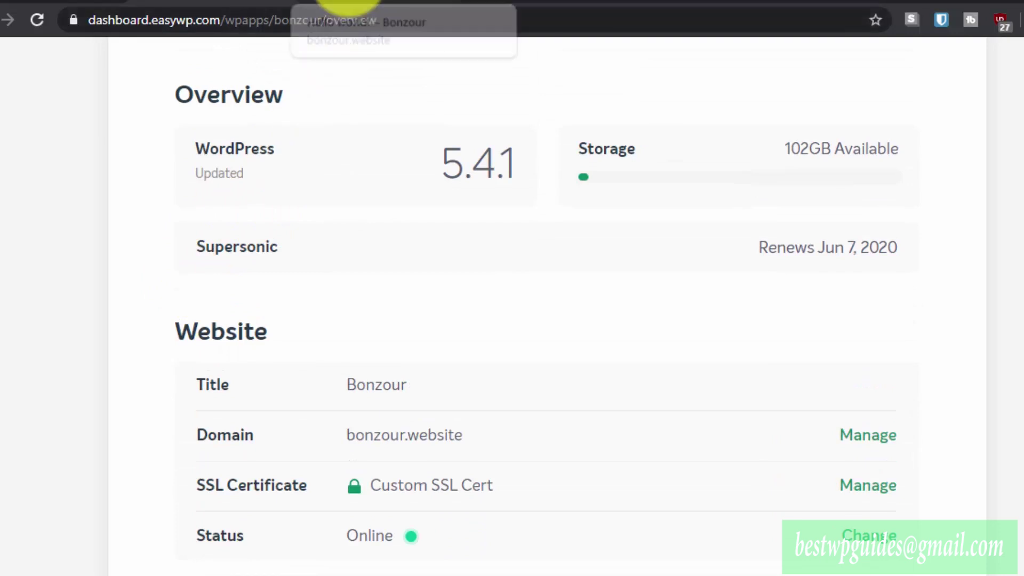
left_click(348, 4)
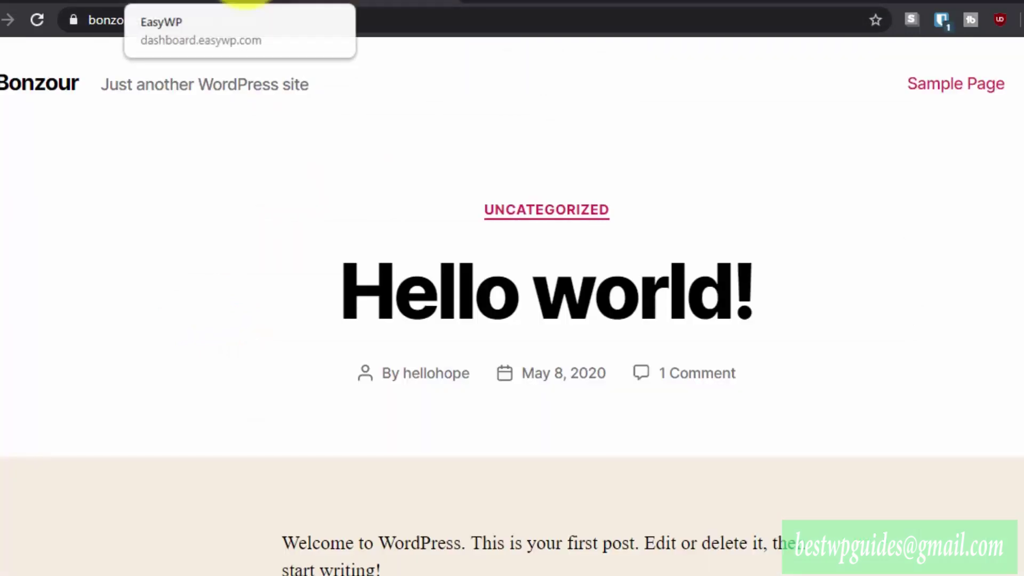
left_click(245, 4)
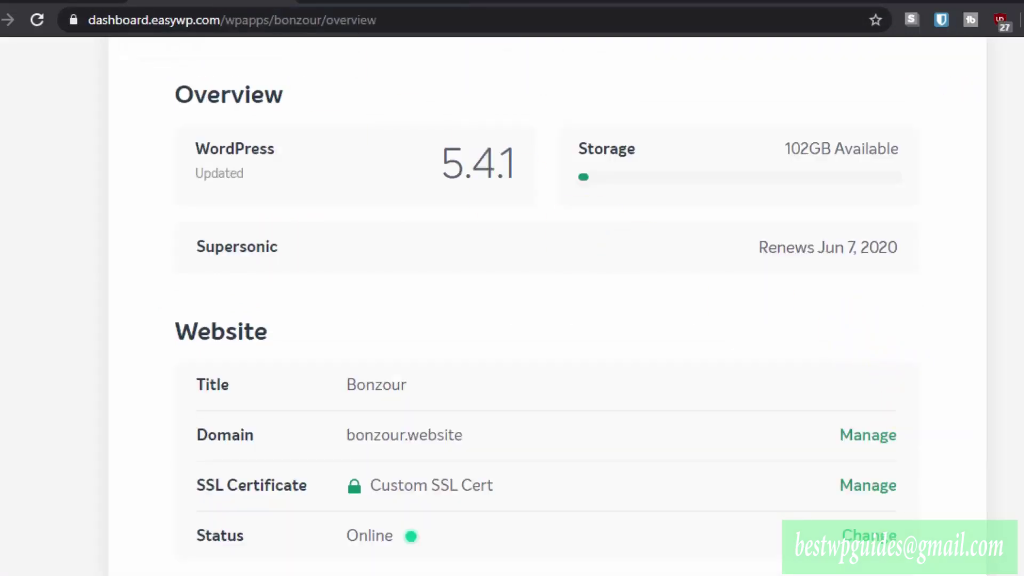